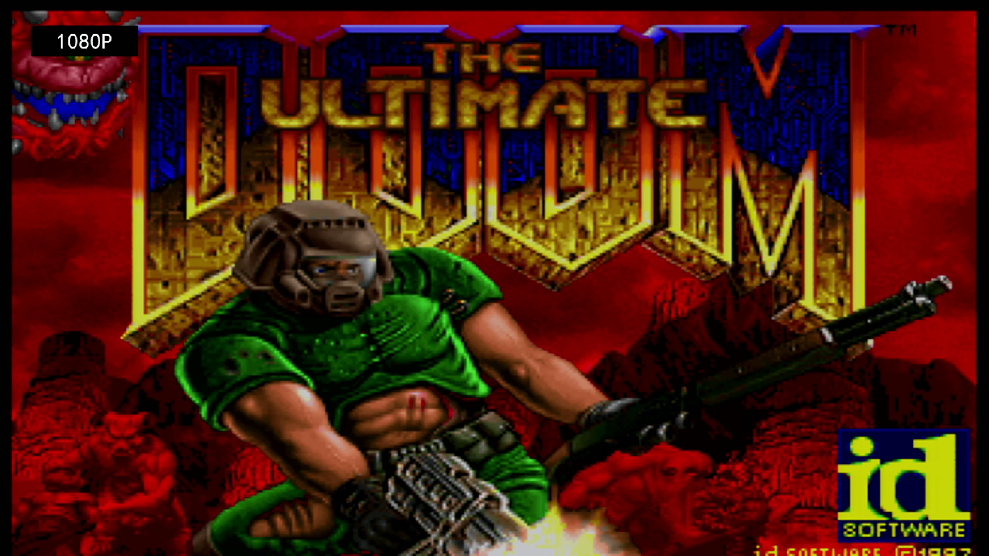
Bring up the Ultimate Doom main menu with Esc and select Quit Game.
key(Escape)
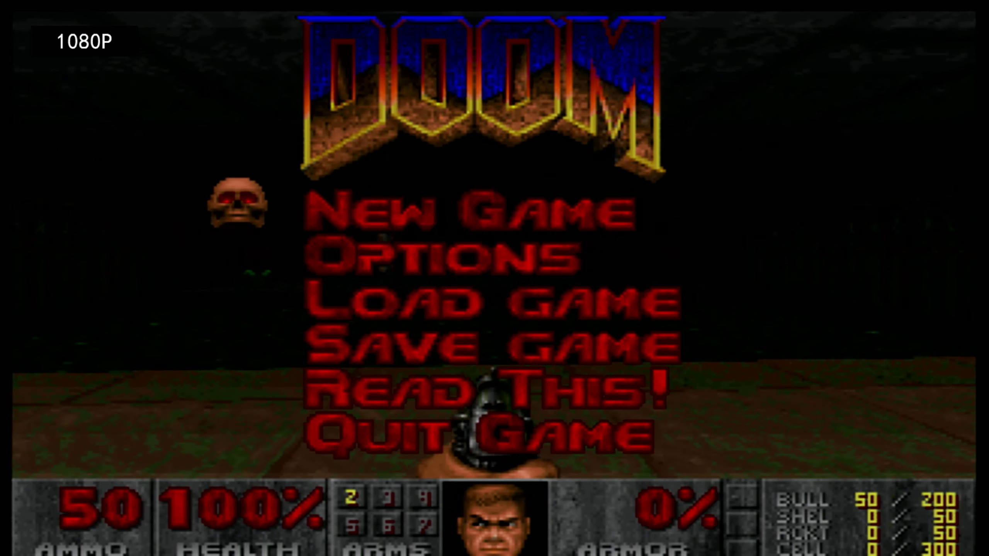
key(Escape)
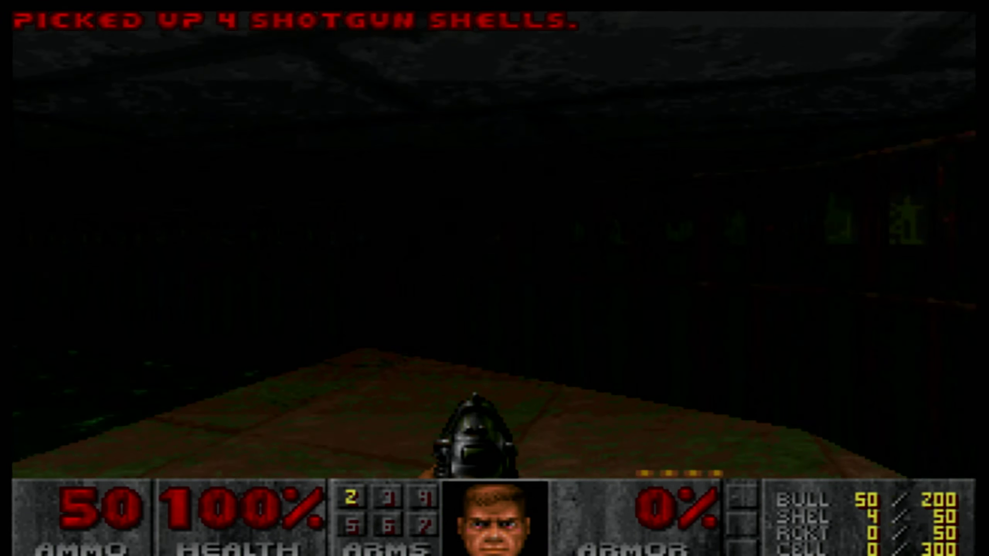
key(Escape)
key(Escape)
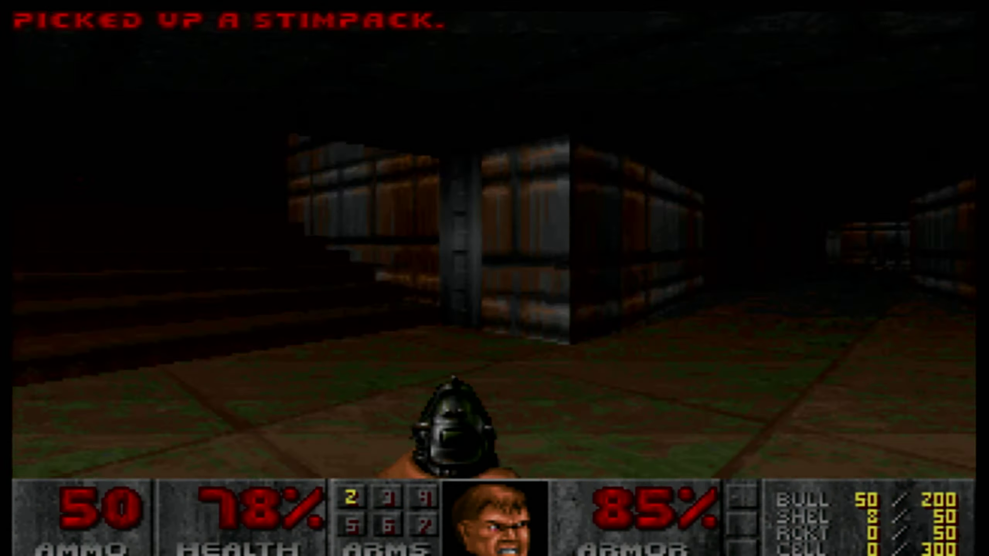
key(Escape)
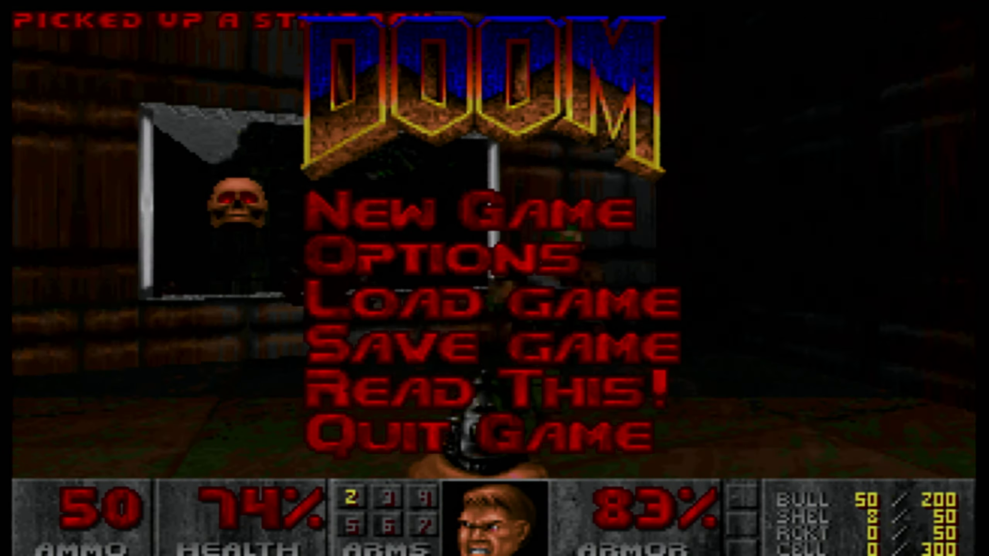
key(Return)
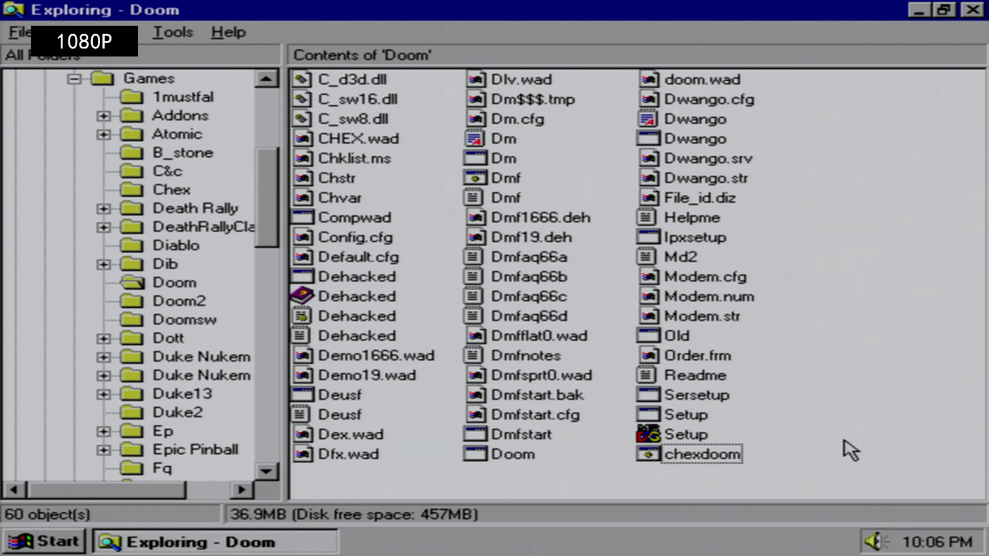
View the chexdoom file's contents in Notepad, reposition that window, then close it.
right_click(677, 461)
click(692, 319)
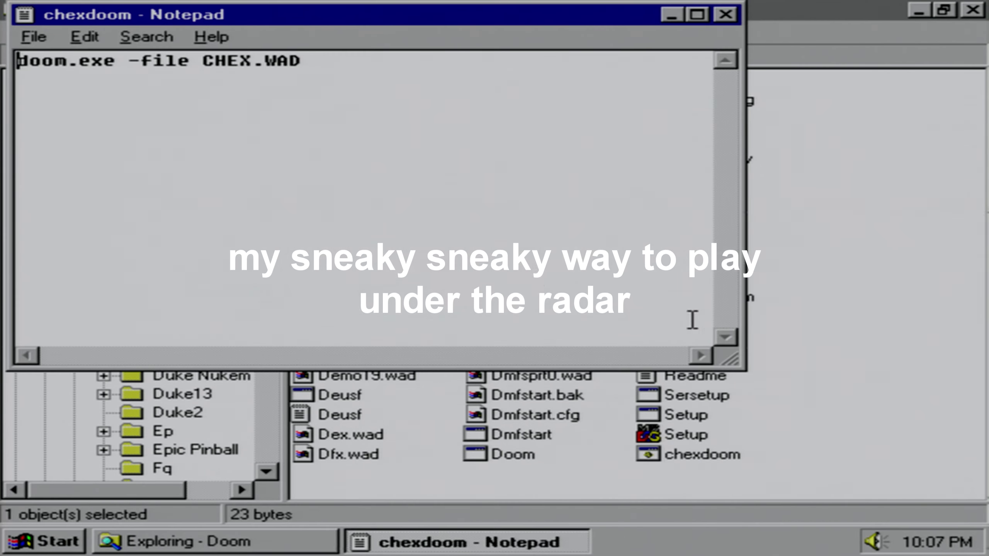
drag(132, 16, 583, 105)
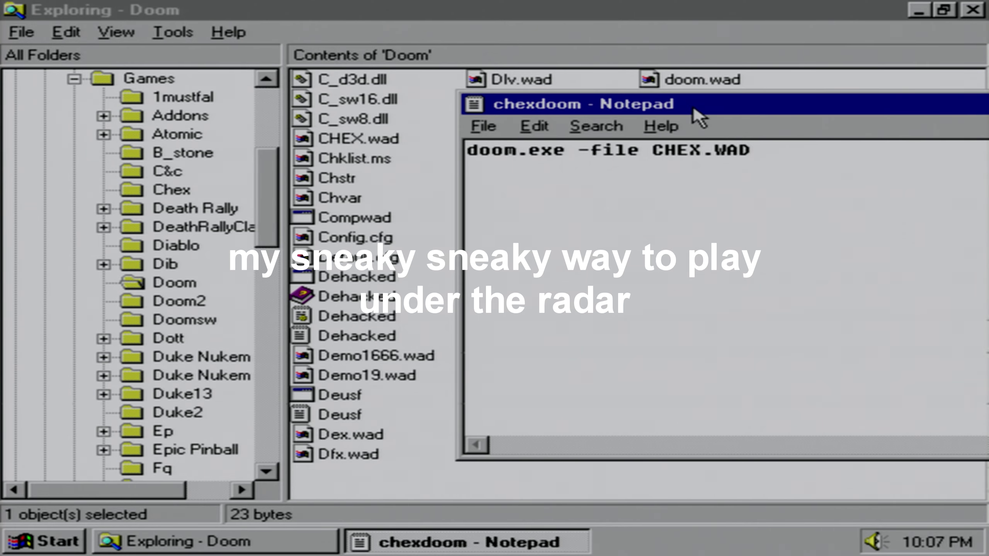
drag(698, 116, 298, 107)
click(780, 97)
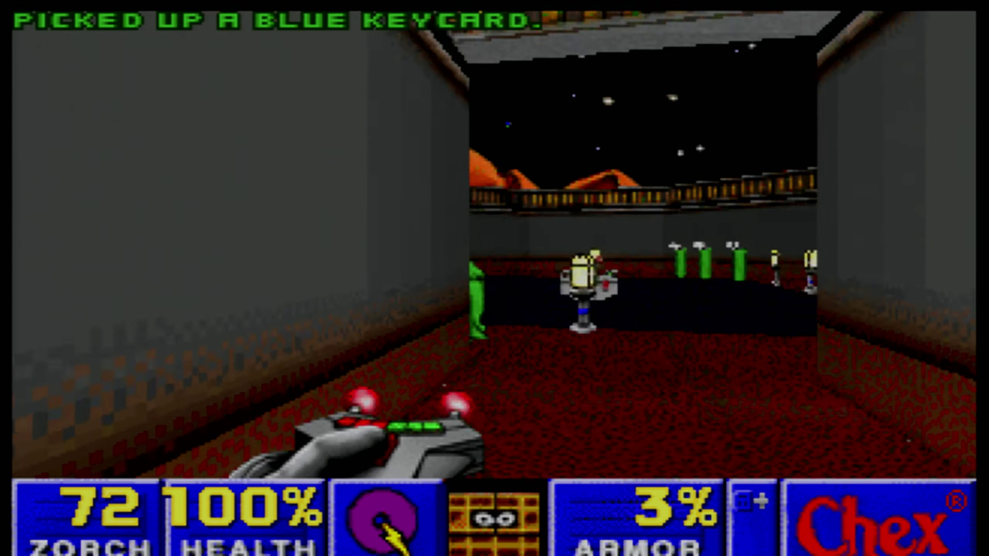
Start a new Chex Quest game from the menu and head into the side corridor.
key(Escape)
key(Return)
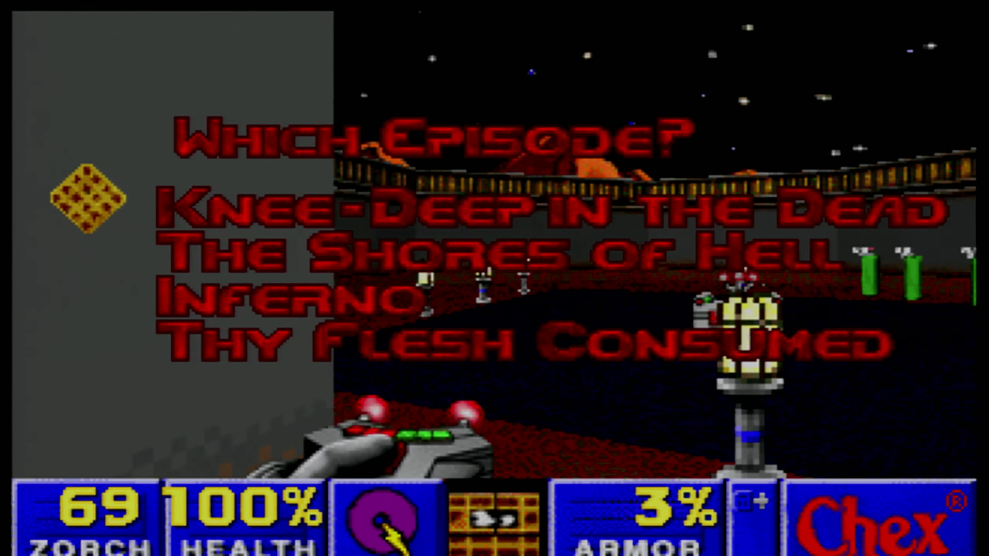
key(Return)
key(Return)
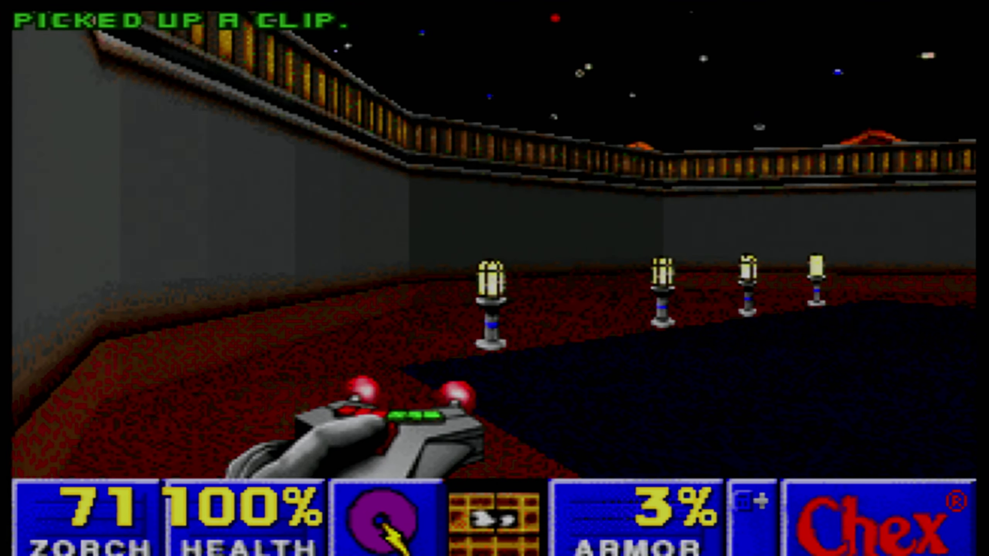
key(Up)
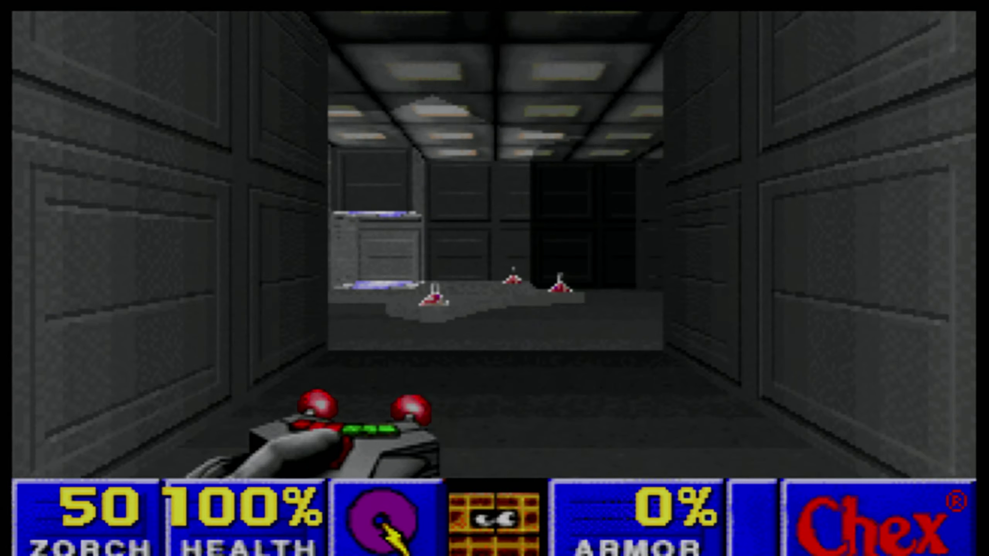
key(Left)
key(Left)
Zorch the flemoids advancing down the side corridor.
key(Up)
key(ctrl)
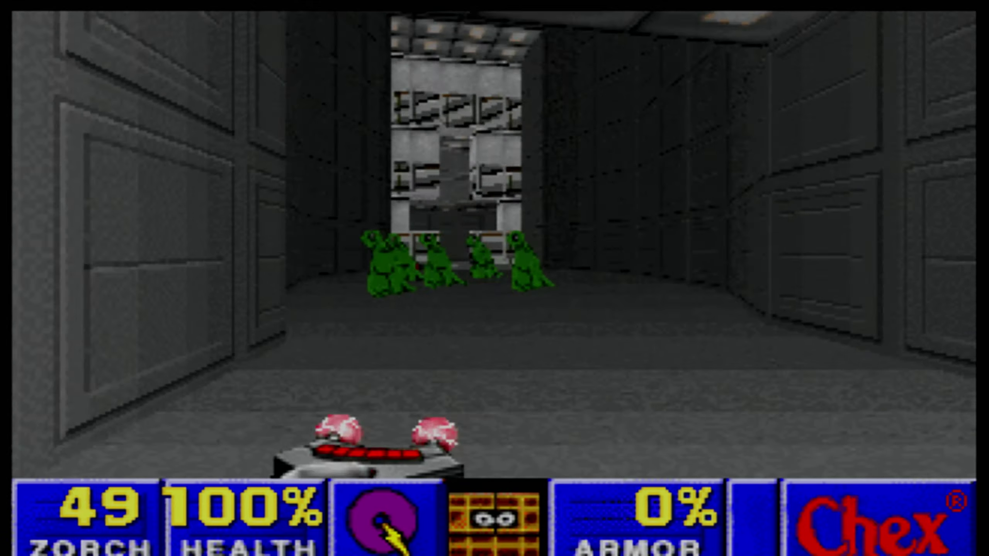
key(ctrl)
key(ctrl)
key(Up)
key(ctrl)
key(ctrl)
key(ctrl)
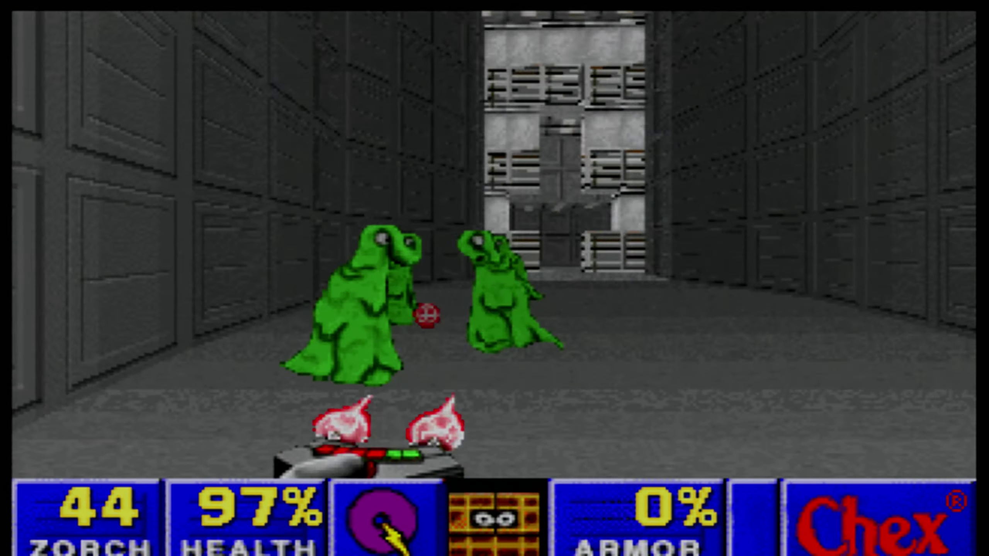
key(ctrl)
key(ctrl)
key(ctrl)
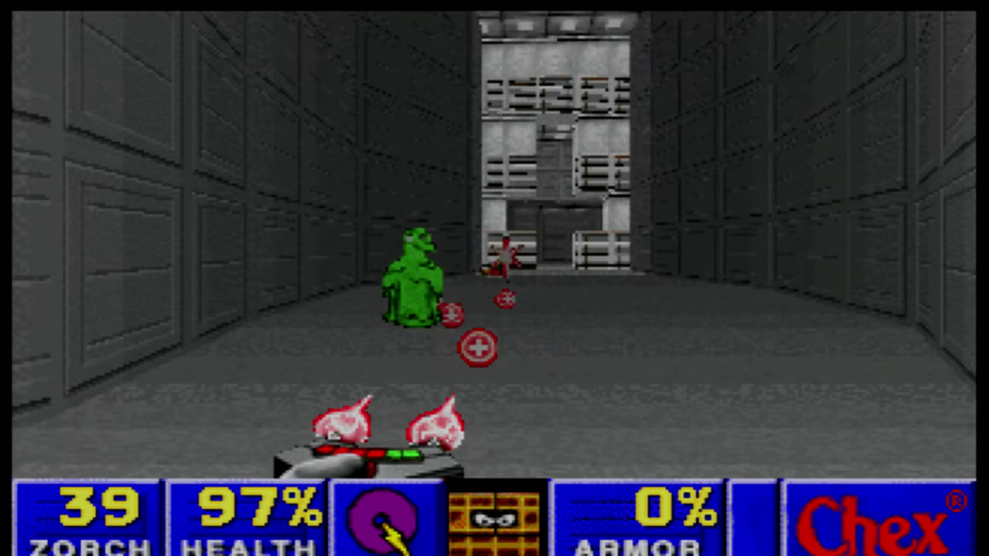
key(ctrl)
key(ctrl)
key(ctrl)
key(ctrl)
Collect the clips and stimpack, then walk the dark corridor onto the teleporter pad.
key(Up)
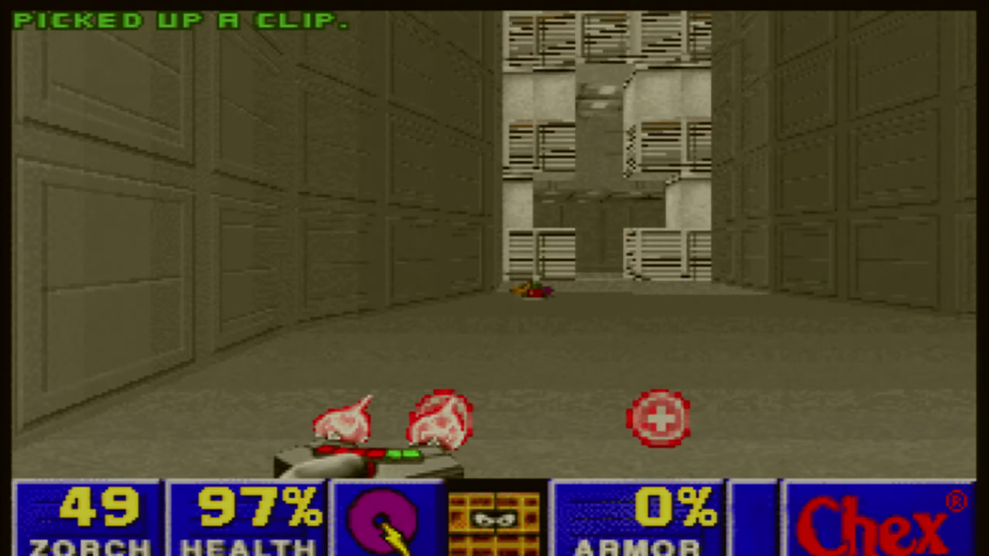
key(Up)
key(Up)
key(Right)
key(Right)
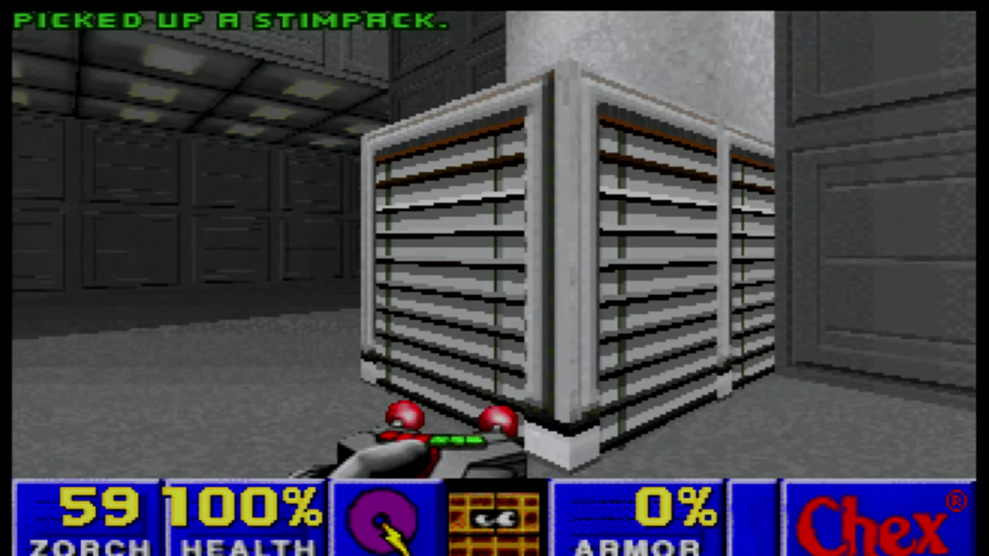
key(Right)
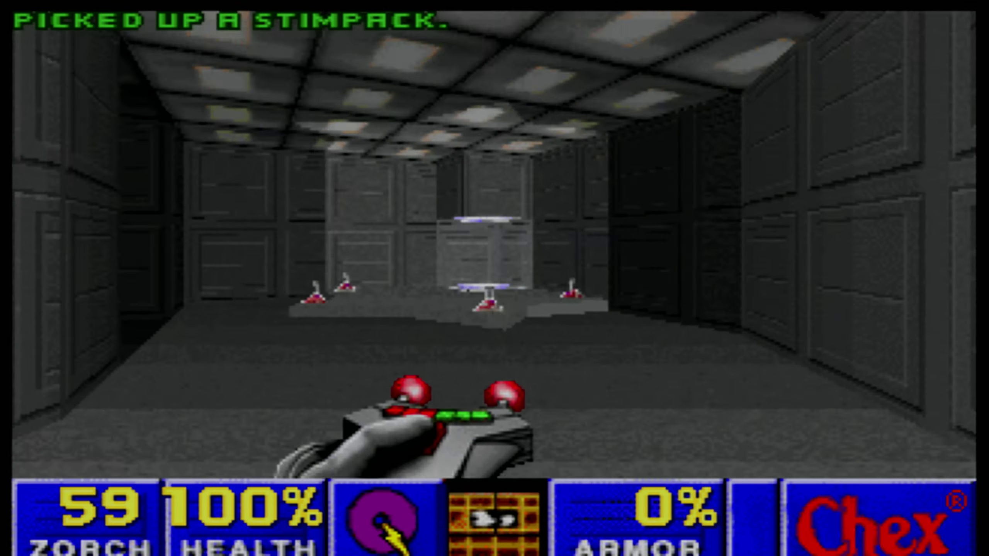
key(Up)
key(Up)
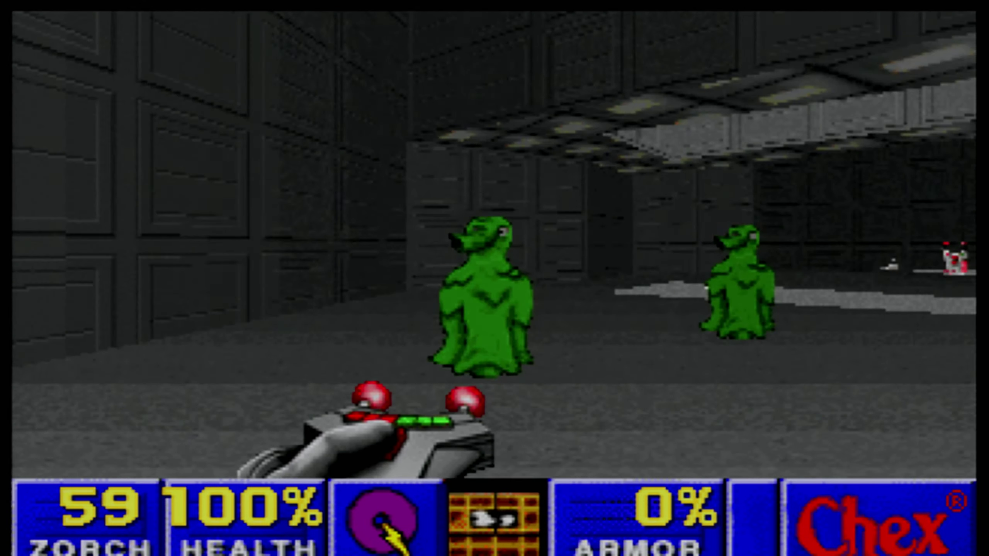
Fight the nearby flemoids while turning right, and pick up the clip.
key(ctrl)
key(Right)
key(ctrl)
key(Right)
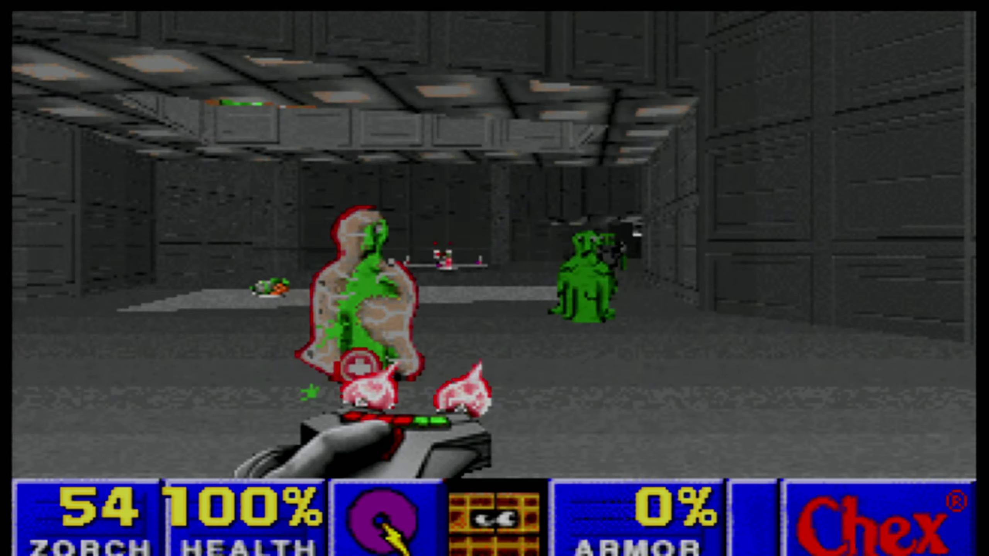
key(ctrl)
key(Right)
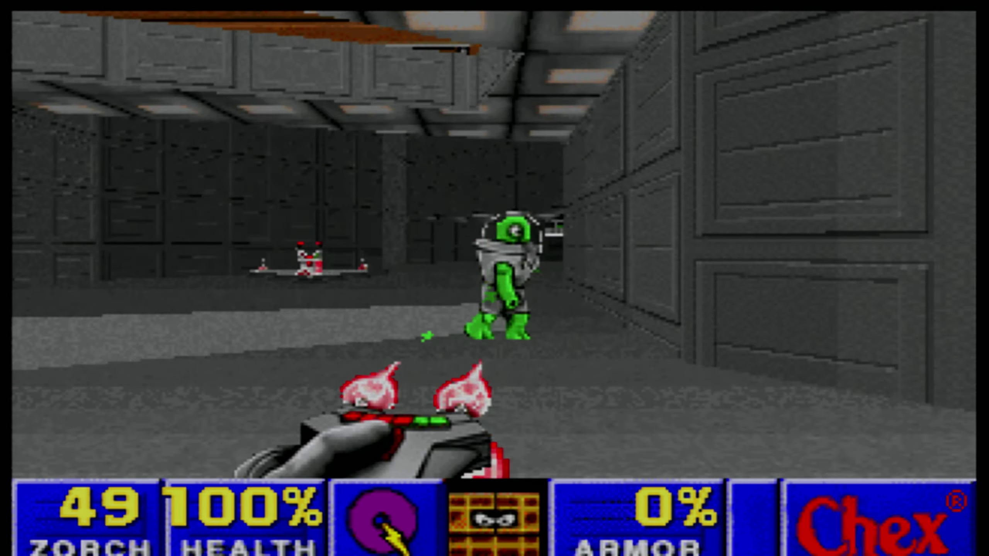
key(Up)
Keep firing at the flemoids and take down the green flemoid.
key(ctrl)
key(ctrl)
key(ctrl)
key(Left)
key(ctrl)
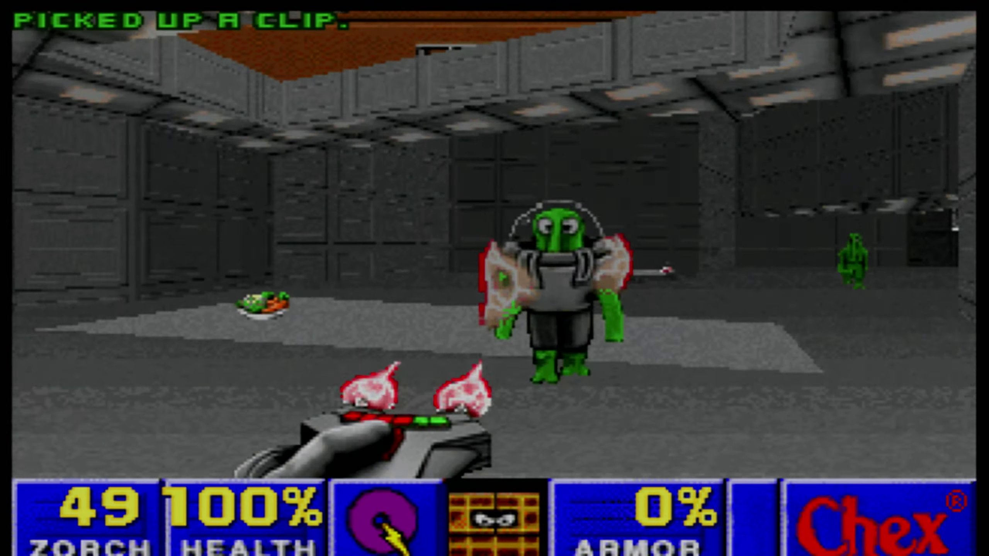
key(ctrl)
key(Right)
key(ctrl)
key(ctrl)
key(ctrl)
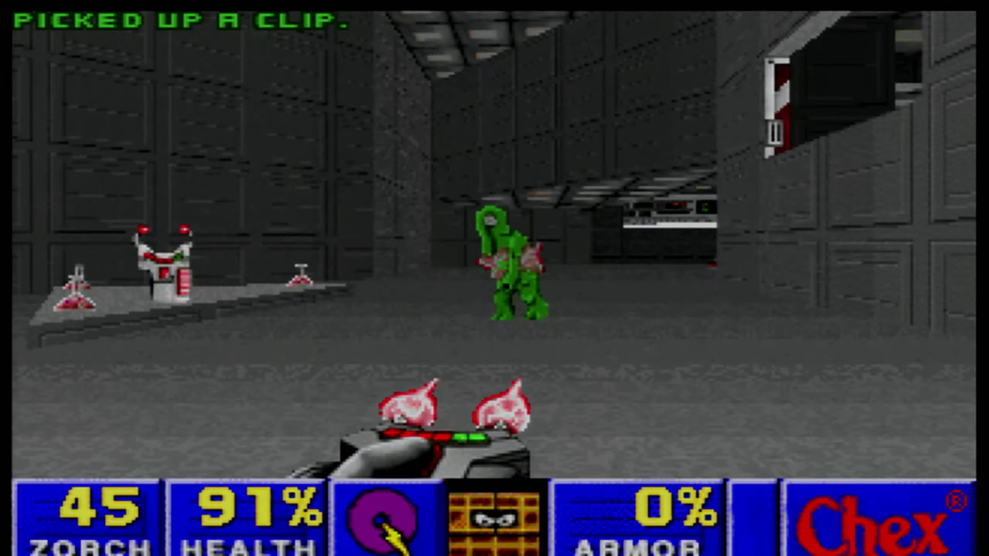
key(ctrl)
key(ctrl)
key(ctrl)
Pick up the large zorcher and turn to face the flemoid room.
key(Left)
key(Up)
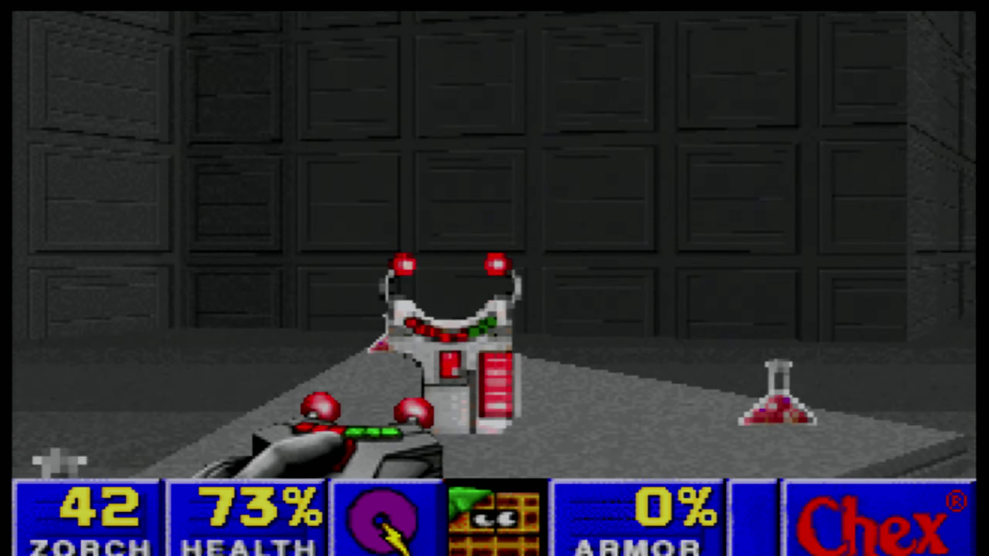
key(Up)
key(Right)
key(Right)
key(Right)
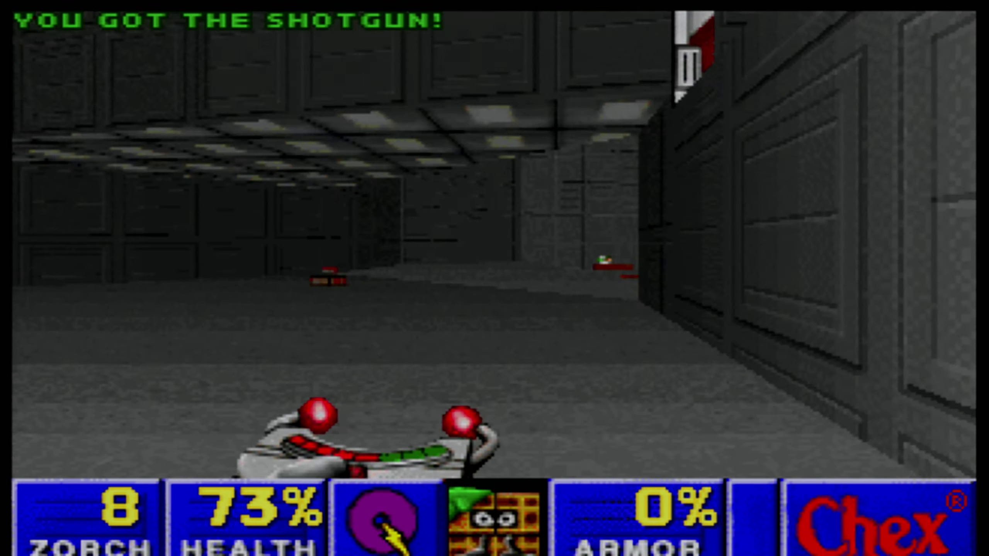
key(Right)
Blast the flemoids in the room with the large zorcher.
key(ctrl)
key(Right)
key(ctrl)
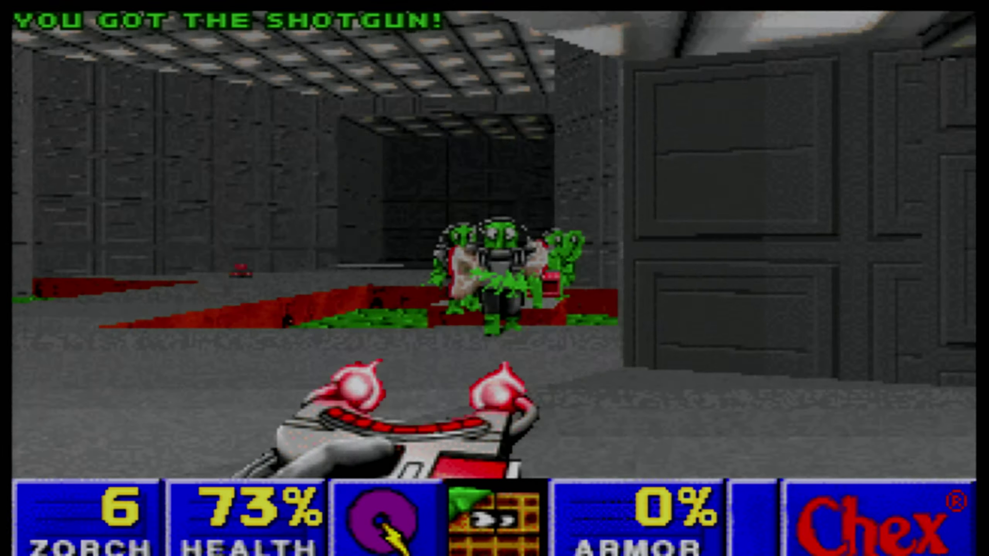
key(ctrl)
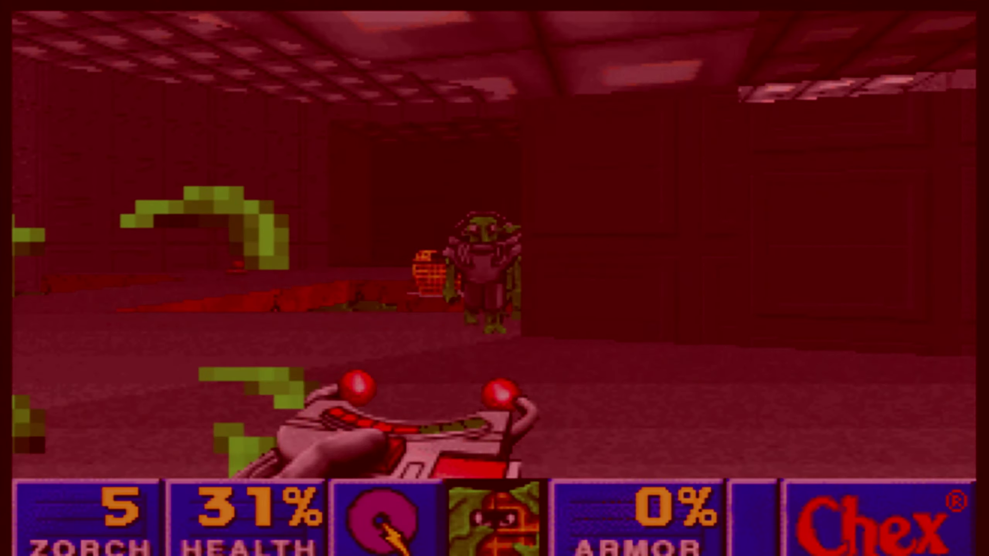
key(Left)
key(ctrl)
key(ctrl)
Grab the shells while firing at the approaching flemoids.
key(Up)
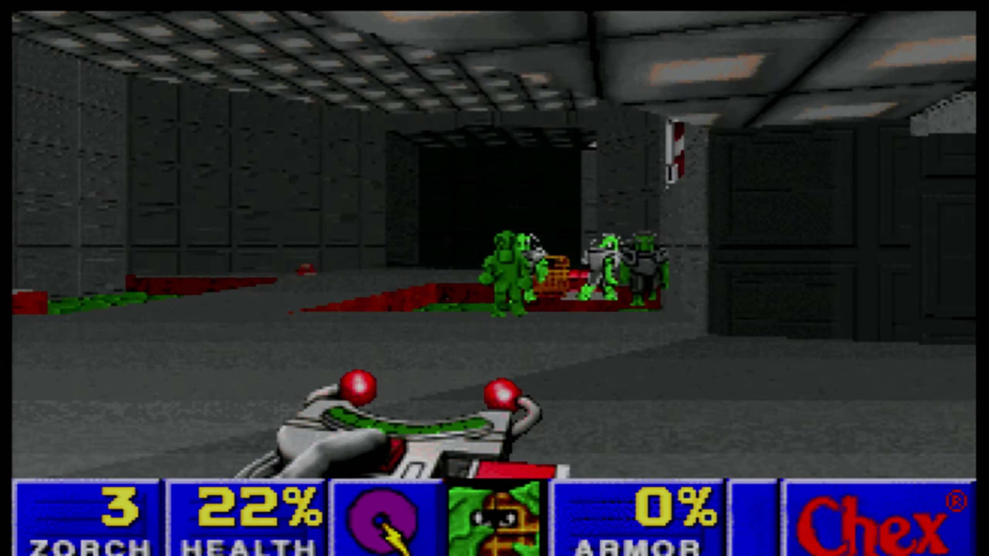
key(ctrl)
key(Right)
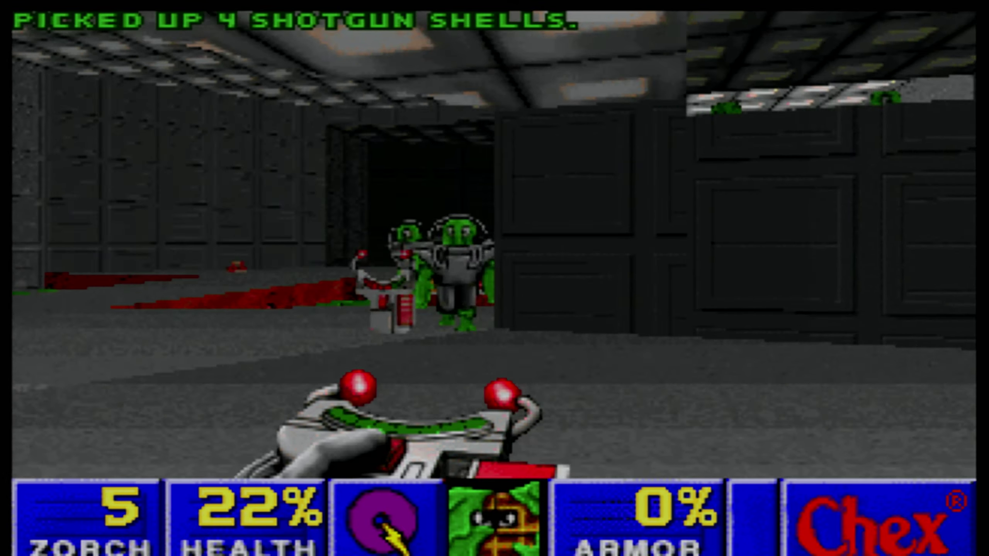
key(ctrl)
key(Left)
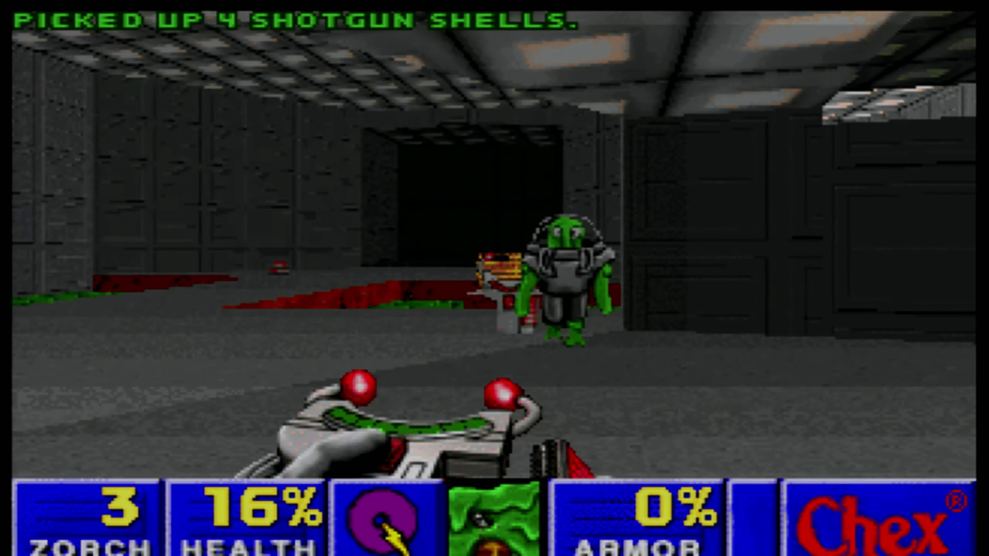
key(Down)
key(ctrl)
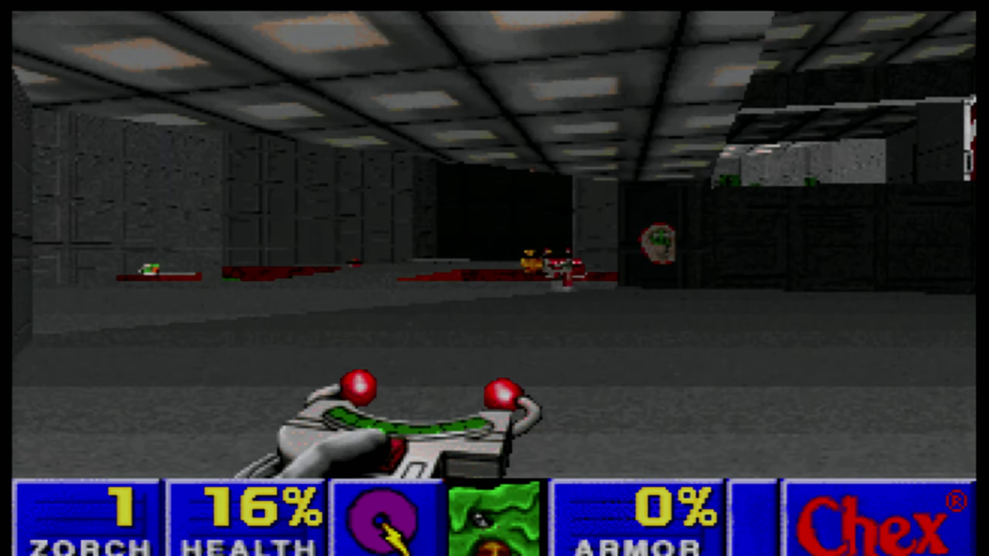
Pick up the armor and ammo, then unlock the locked switch panel.
key(Up)
key(Right)
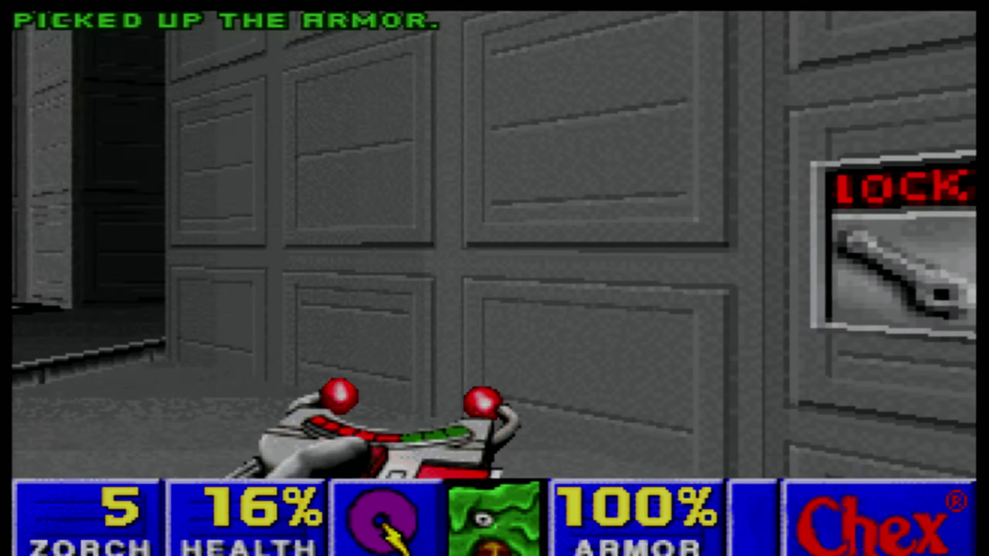
key(Up)
key(space)
key(Down)
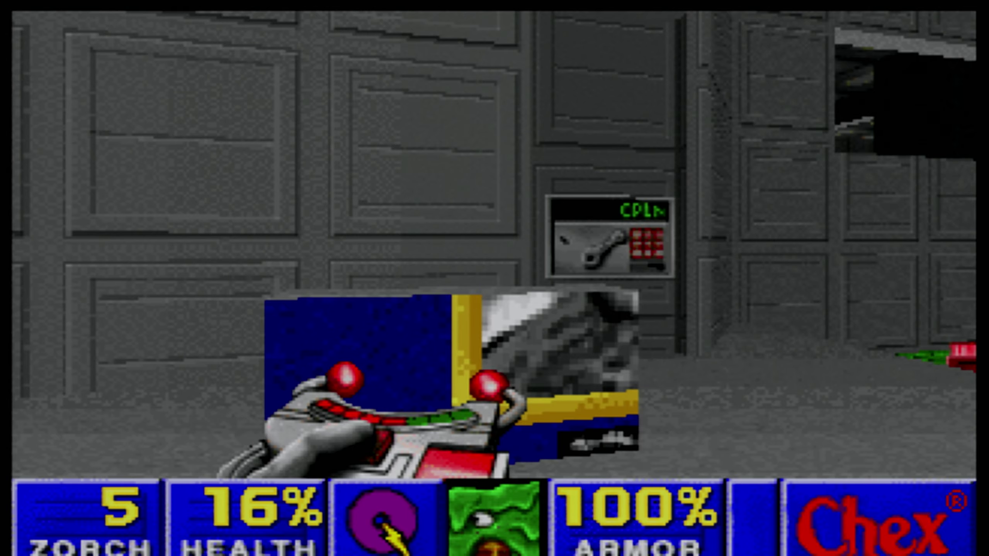
key(Left)
key(Left)
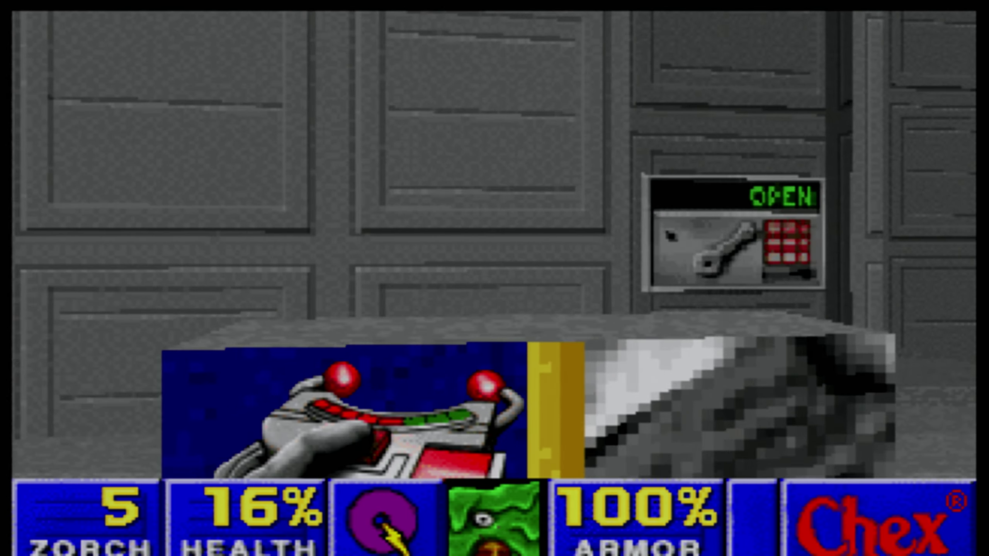
Walk past the blue crate through the large grey room to the red keycard.
key(Up)
key(Right)
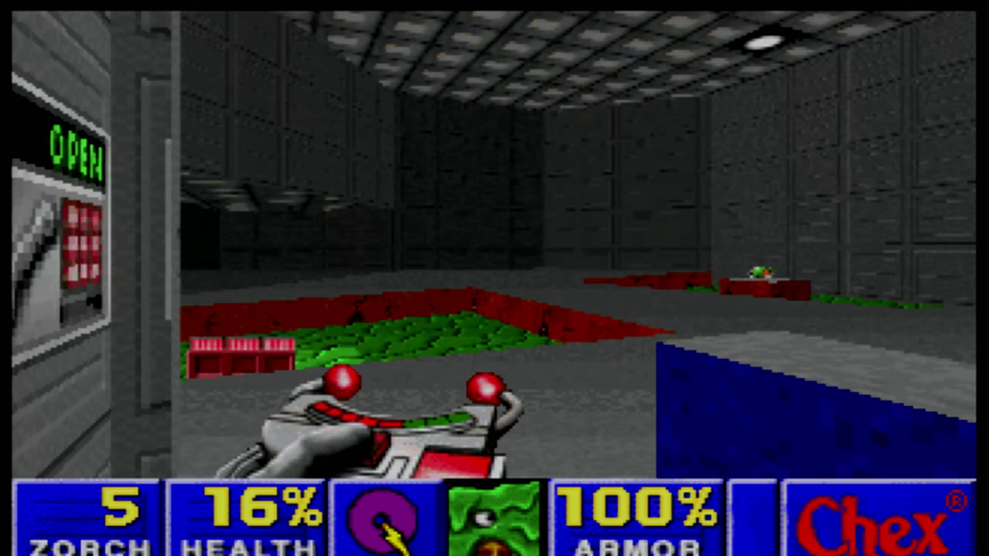
key(Up)
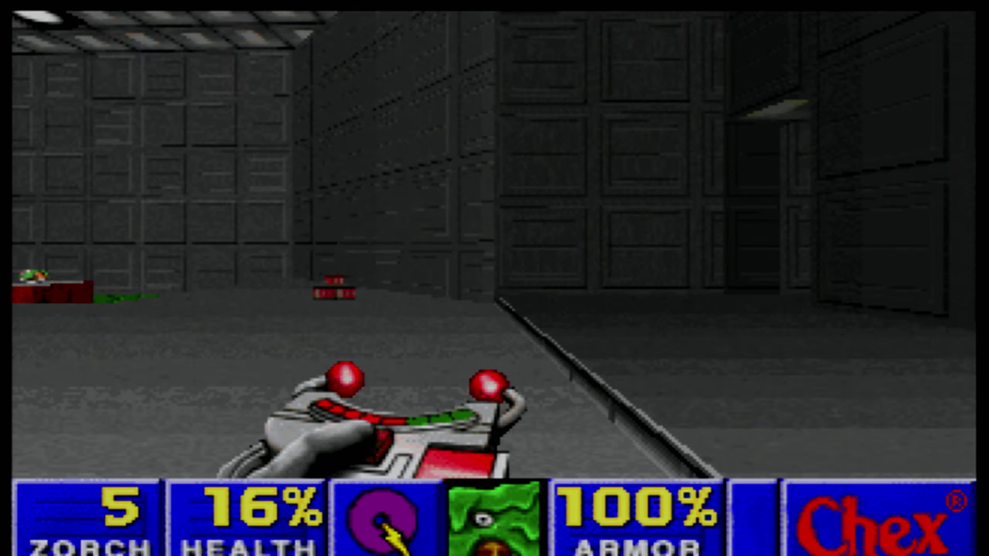
key(Right)
key(Up)
key(Up)
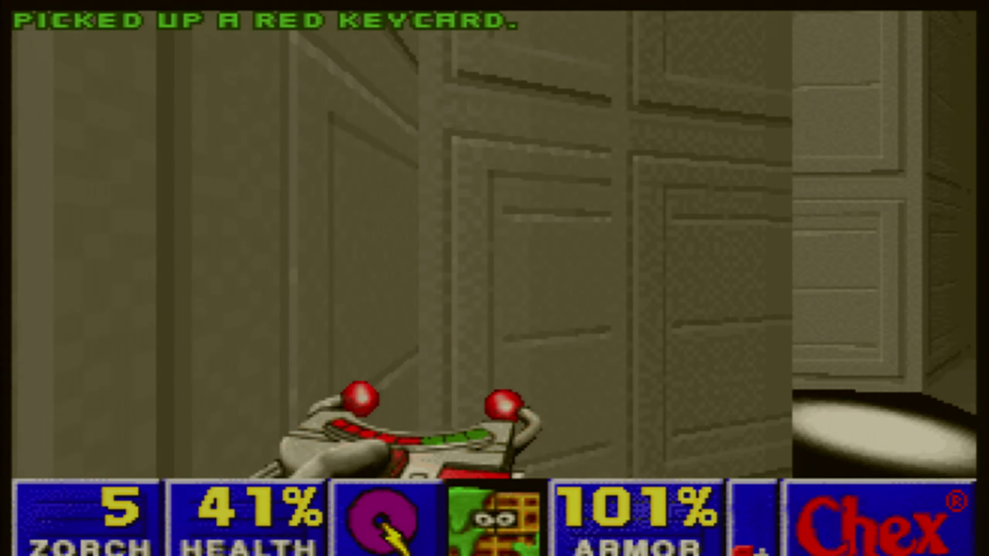
key(Right)
key(Up)
Move past the portrait wall toward the next corridor.
key(Left)
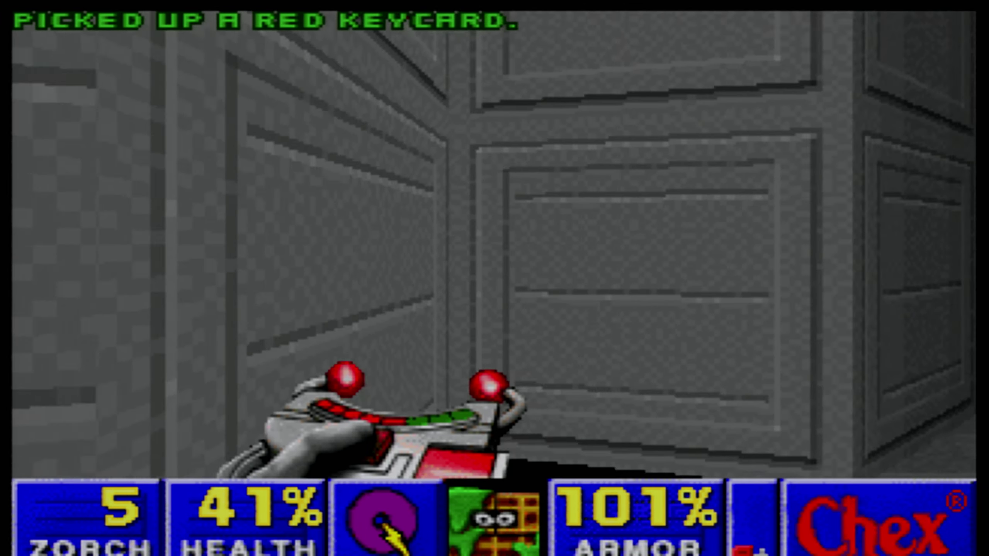
key(Left)
key(Left)
key(Left)
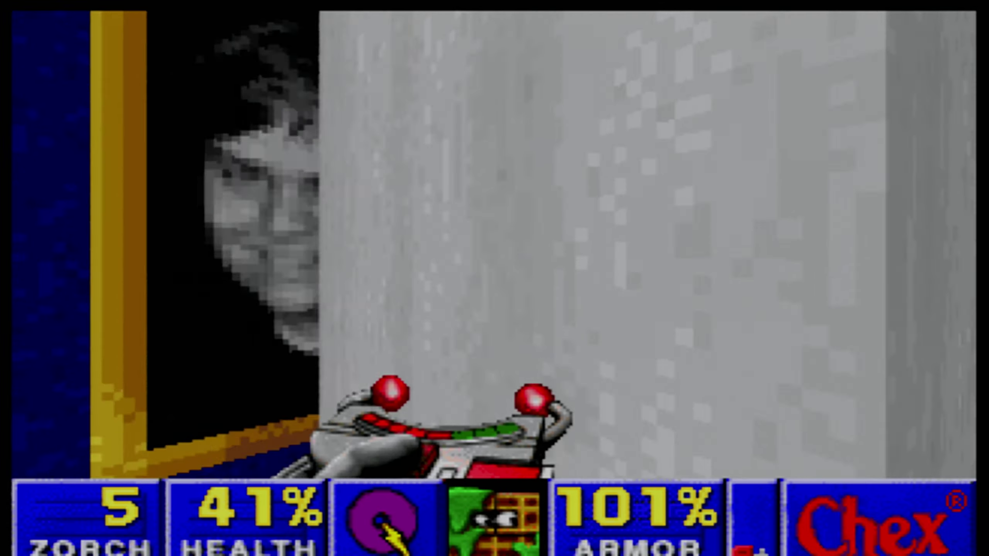
key(Up)
key(Left)
key(Left)
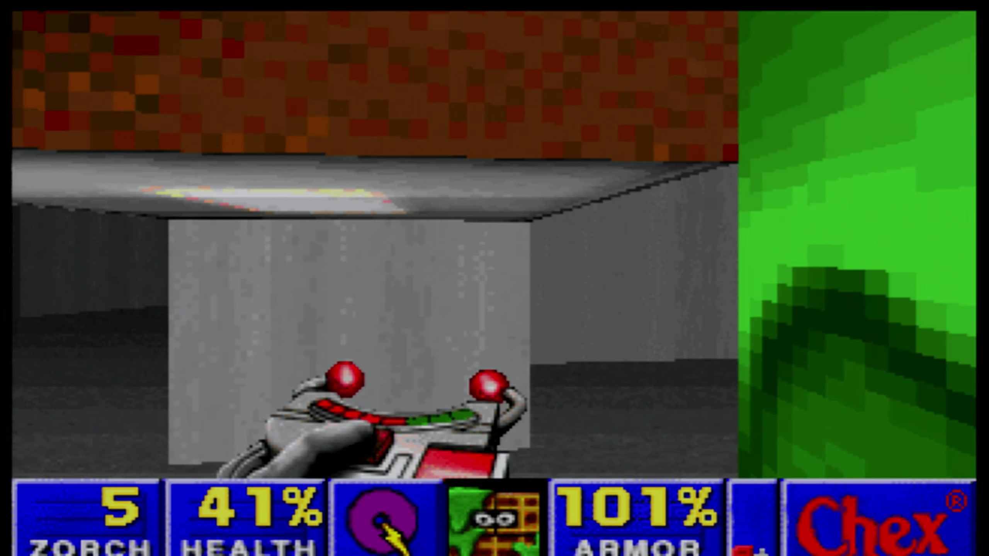
key(Up)
key(Up)
key(Up)
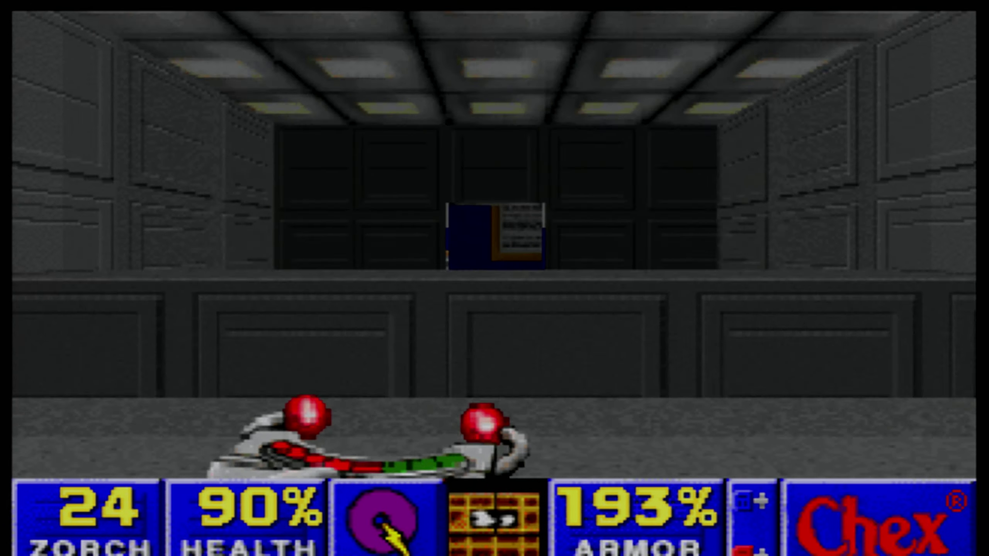
Shoot the corridor flemoid and use the exit switch to end the level.
key(ctrl)
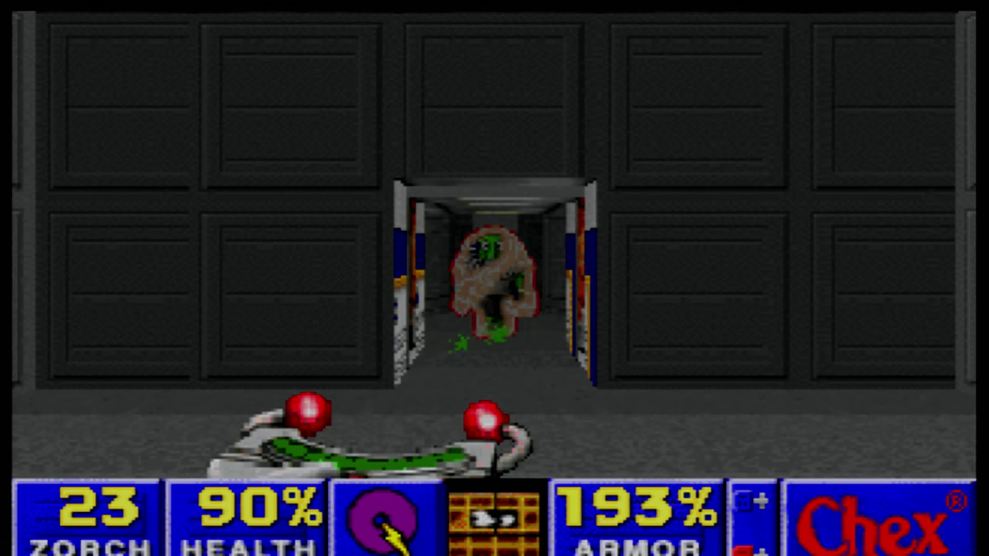
key(Up)
key(space)
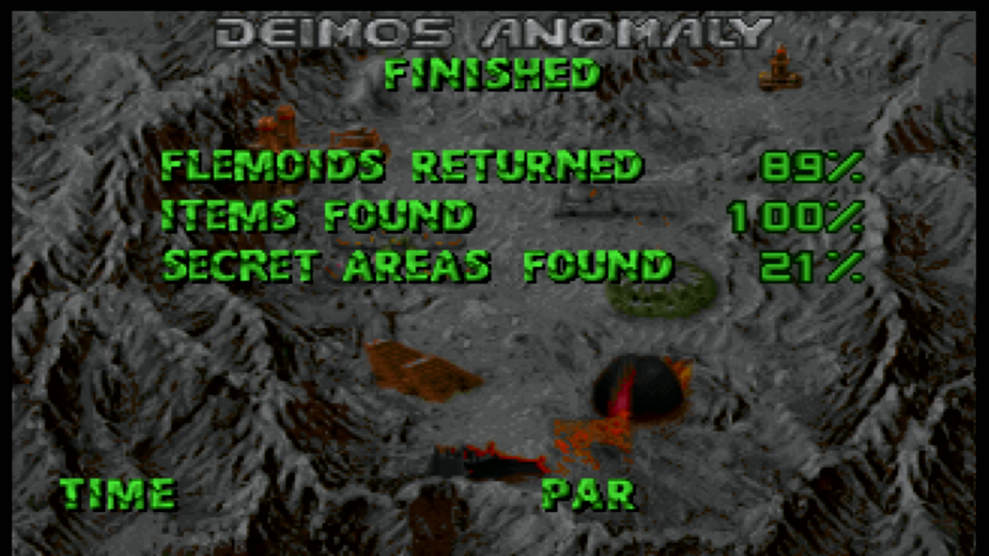
Skip the stats into Containment Area, then choose Quit Game from the Esc menu.
key(space)
key(space)
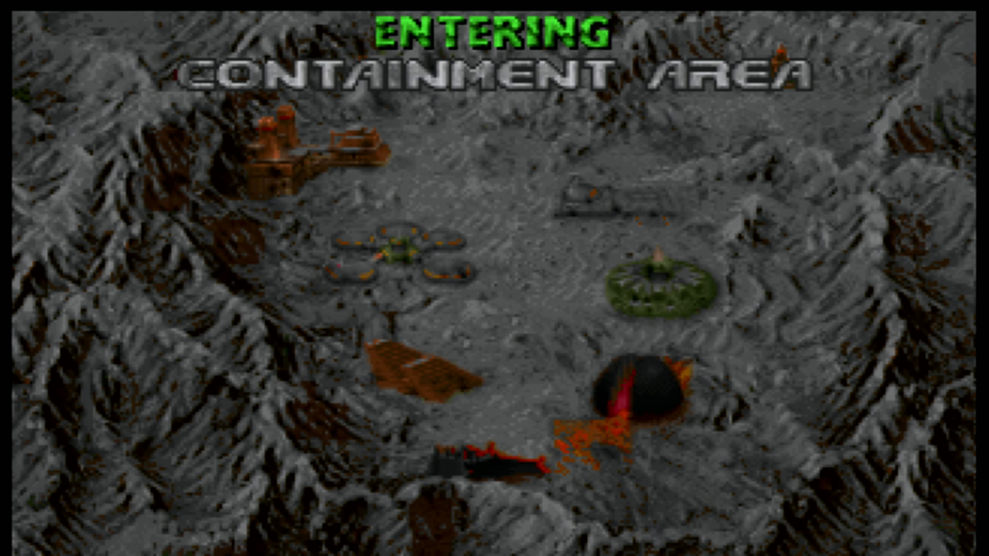
key(space)
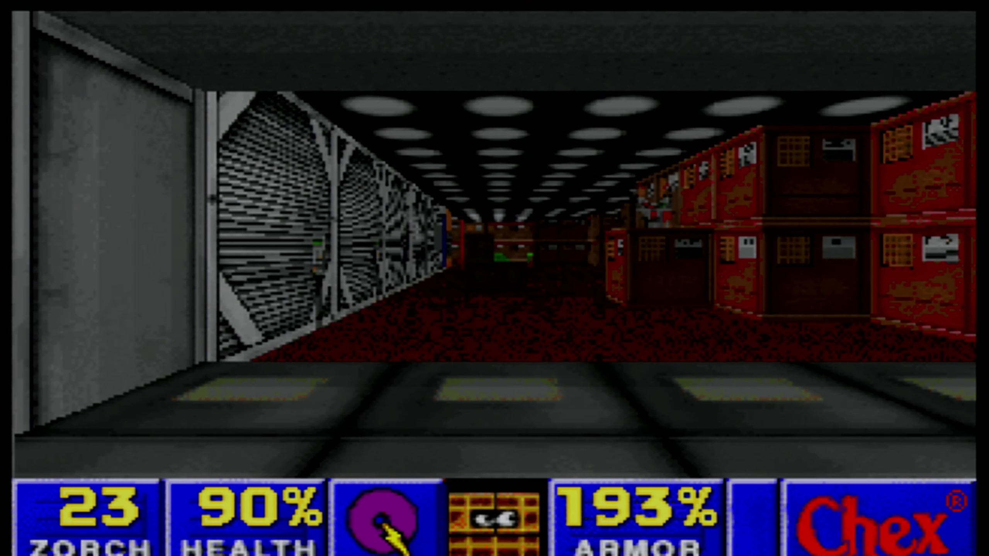
key(Escape)
key(Up)
key(Return)
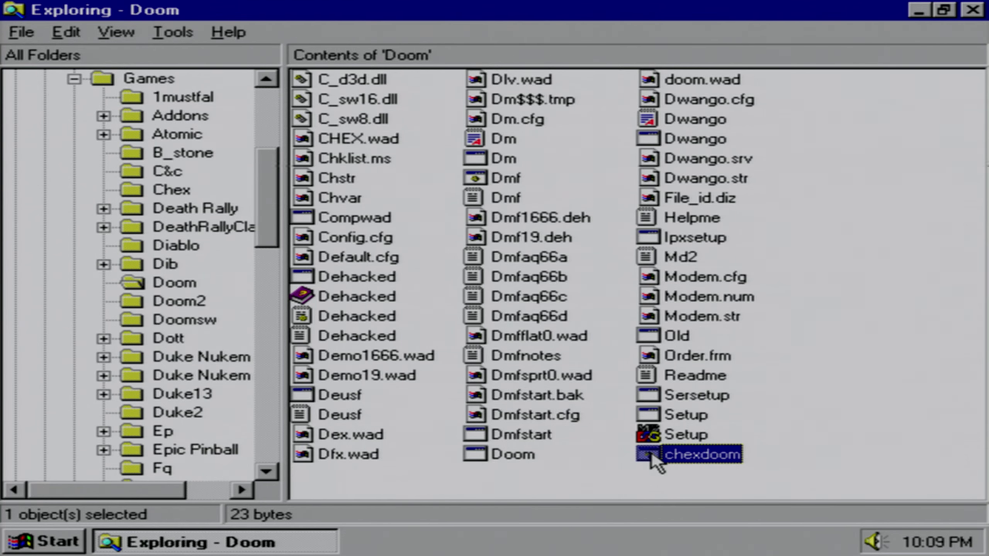
Go to Start > Programs > Games > Doom by keyboard and launch The Ultimate Doom for 95.
key(ctrl+Escape)
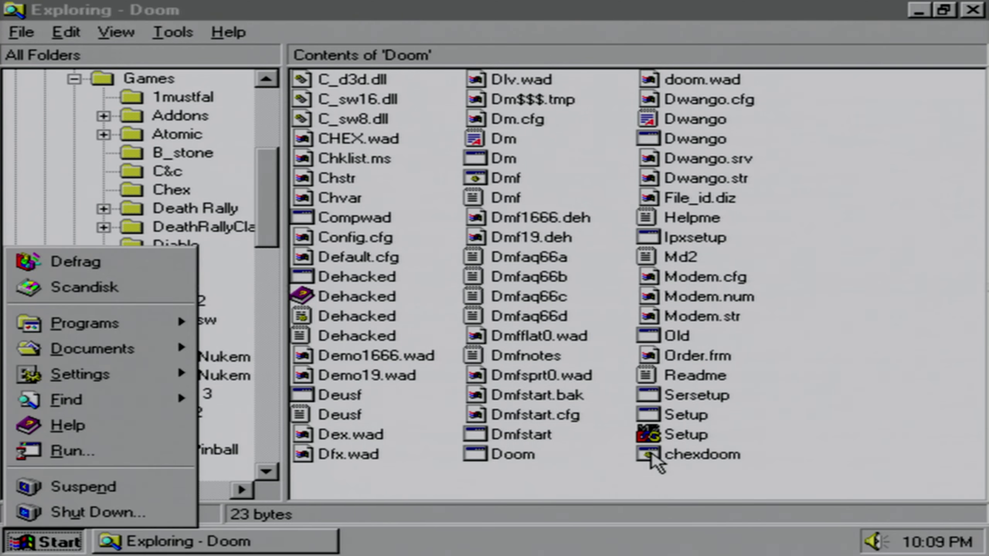
key(Down)
key(Down)
key(Down)
key(Right)
key(Down)
key(Down)
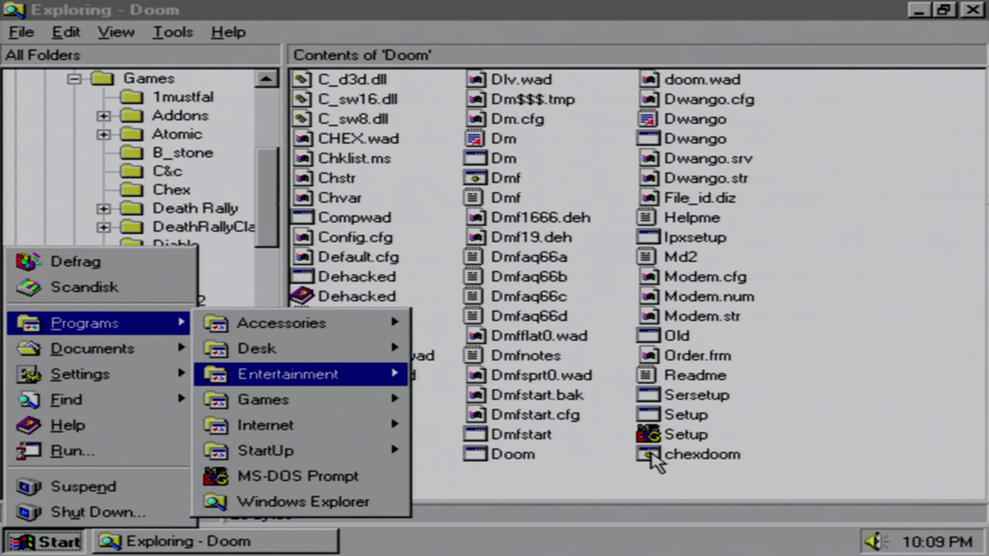
key(Down)
key(Right)
key(Down)
key(Down)
key(Up)
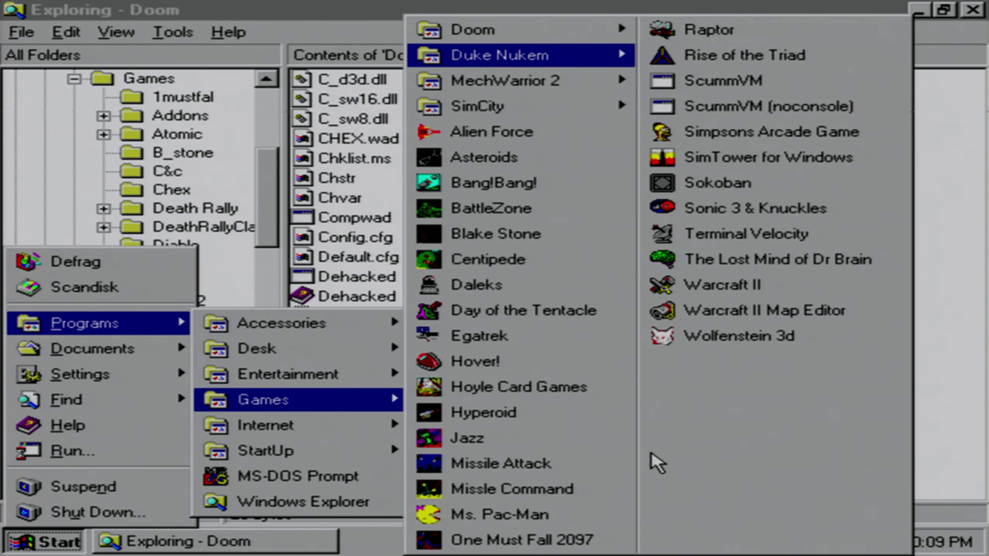
key(Up)
key(Right)
key(Down)
key(Down)
key(Down)
key(Down)
key(Down)
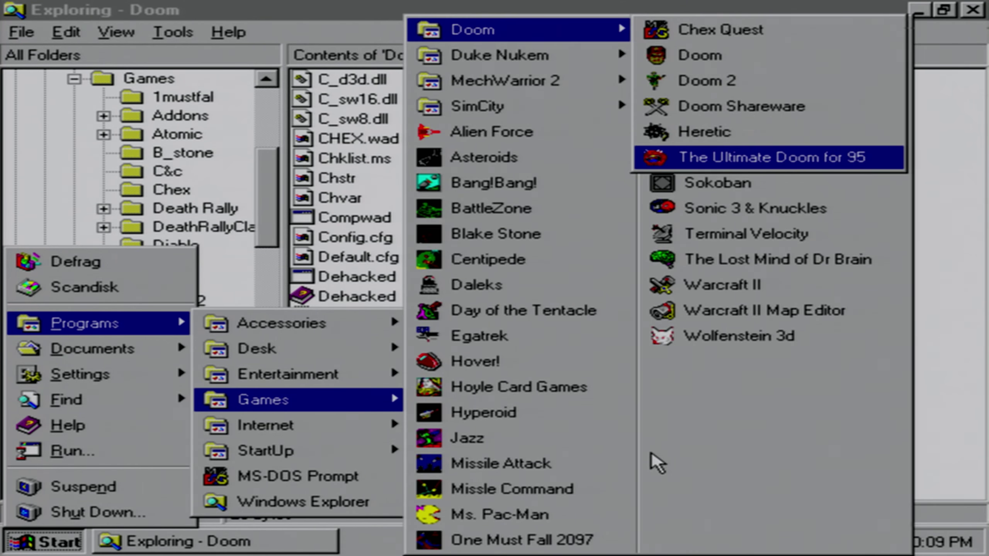
key(Return)
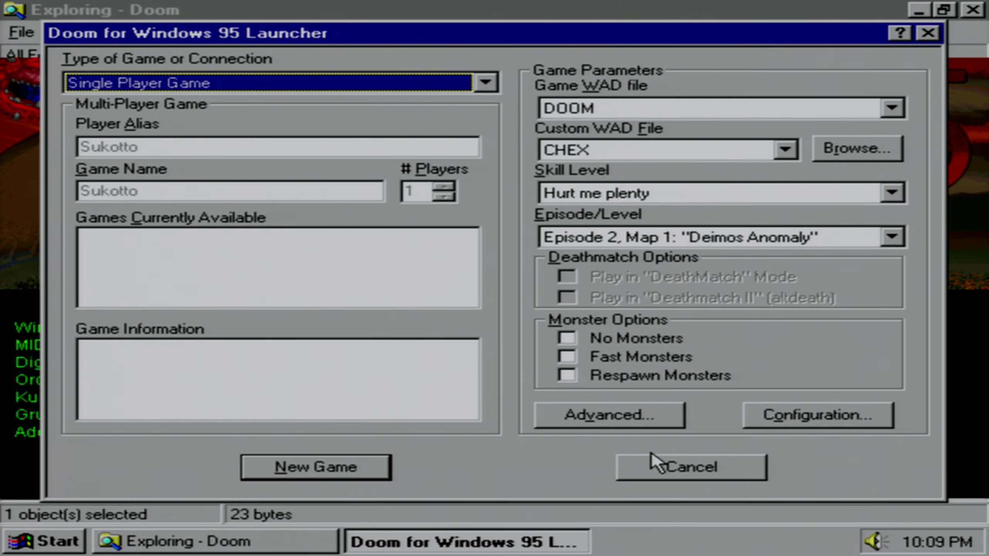
Select CHEX as the custom WAD, start a New Game, and dismiss the modified-version notice.
click(579, 152)
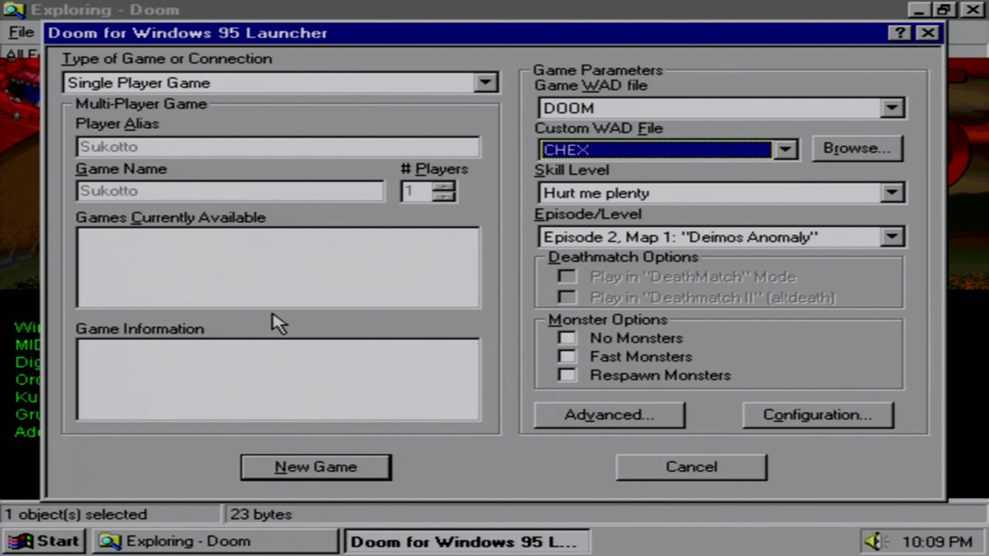
click(380, 477)
key(Return)
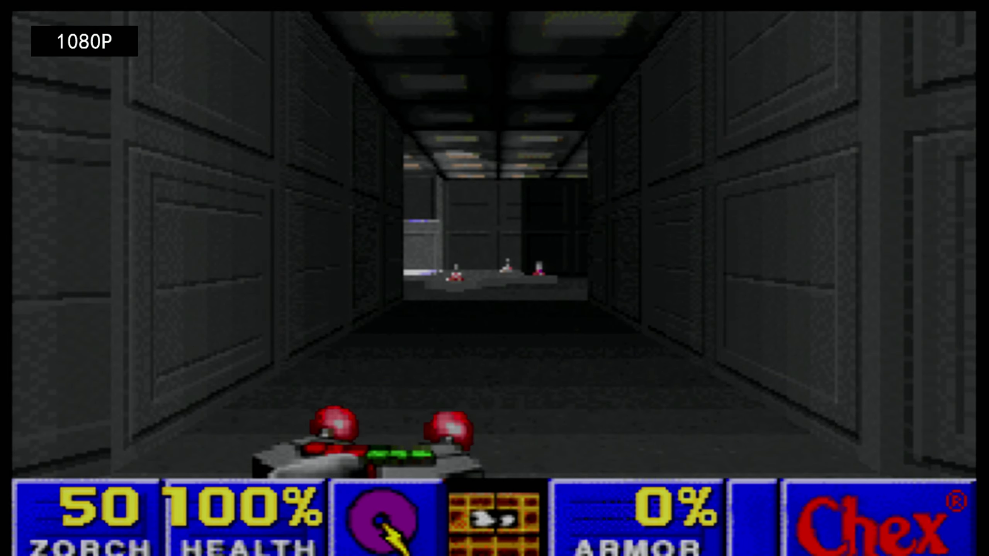
Advance down the corridor while firing at the flemoids.
key(Up)
key(Right)
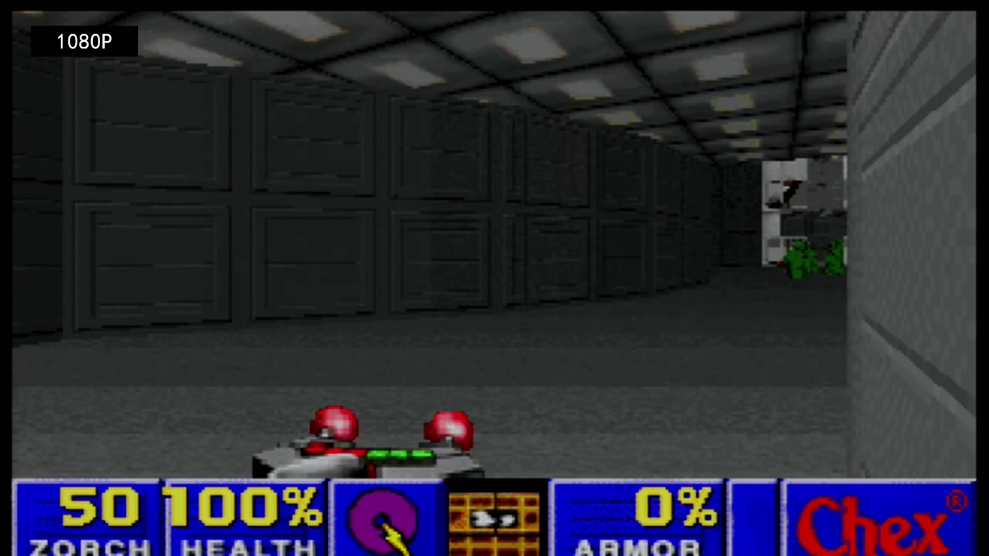
key(ctrl)
key(Up)
key(Right)
key(ctrl)
key(ctrl)
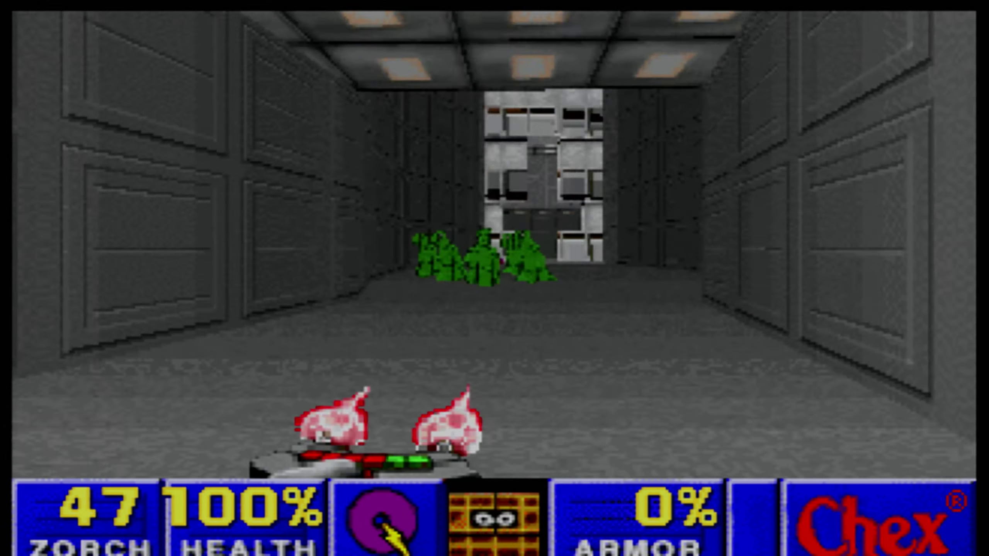
key(ctrl)
key(ctrl)
key(Up)
key(ctrl)
key(ctrl)
key(ctrl)
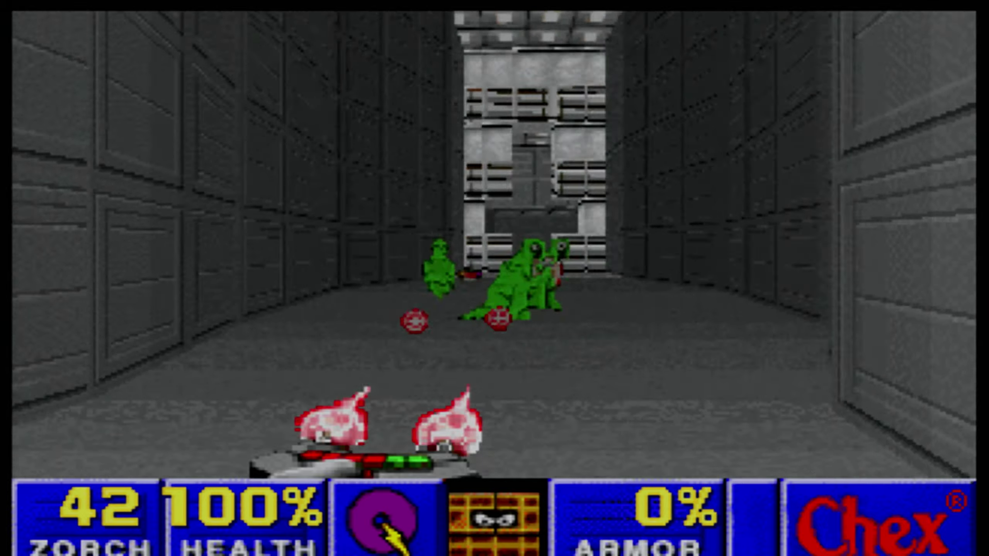
key(ctrl)
key(ctrl)
key(ctrl)
key(ctrl)
key(ctrl)
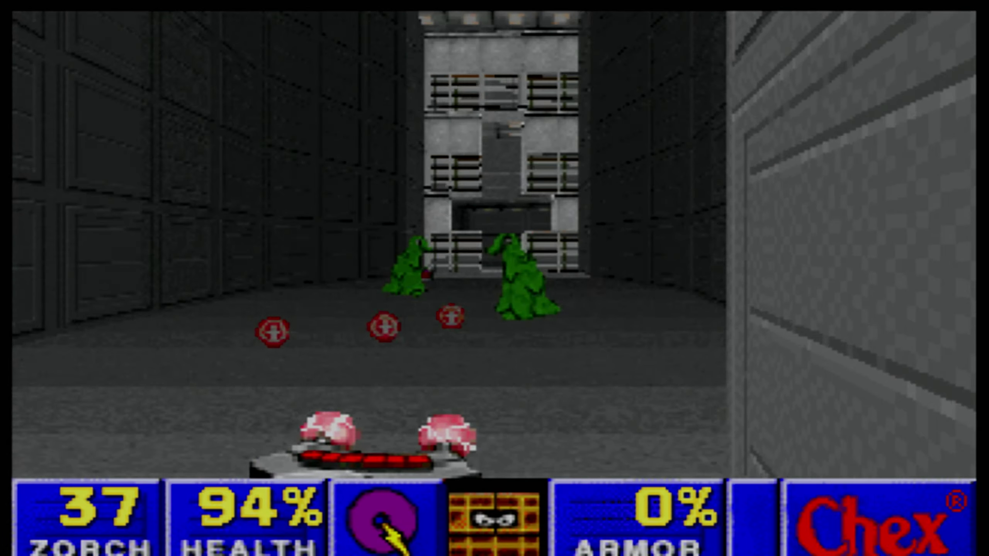
key(ctrl)
Finish off the remaining flemoids, collecting ammo and the stimpack, and enter the next room.
key(Left)
key(ctrl)
key(ctrl)
key(ctrl)
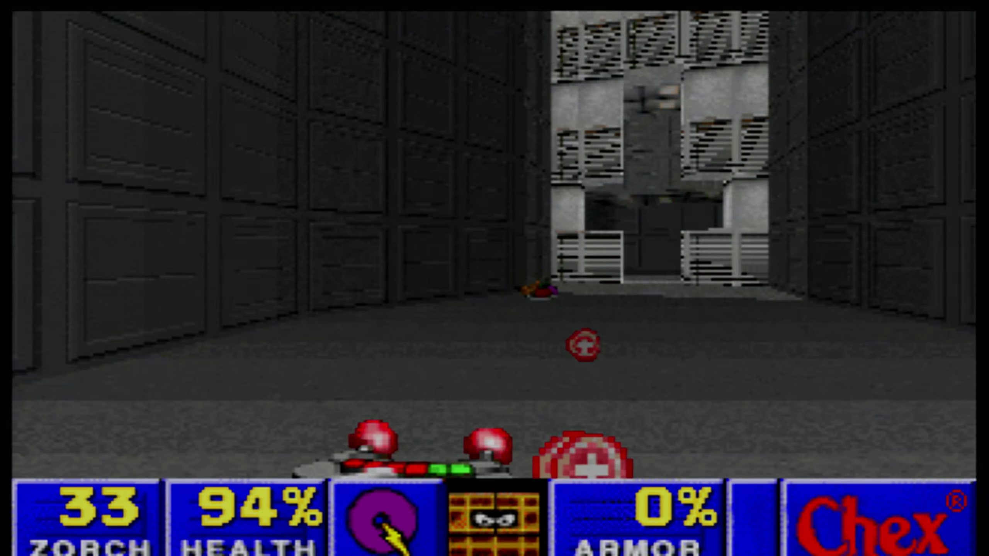
key(Up)
key(Up)
key(Left)
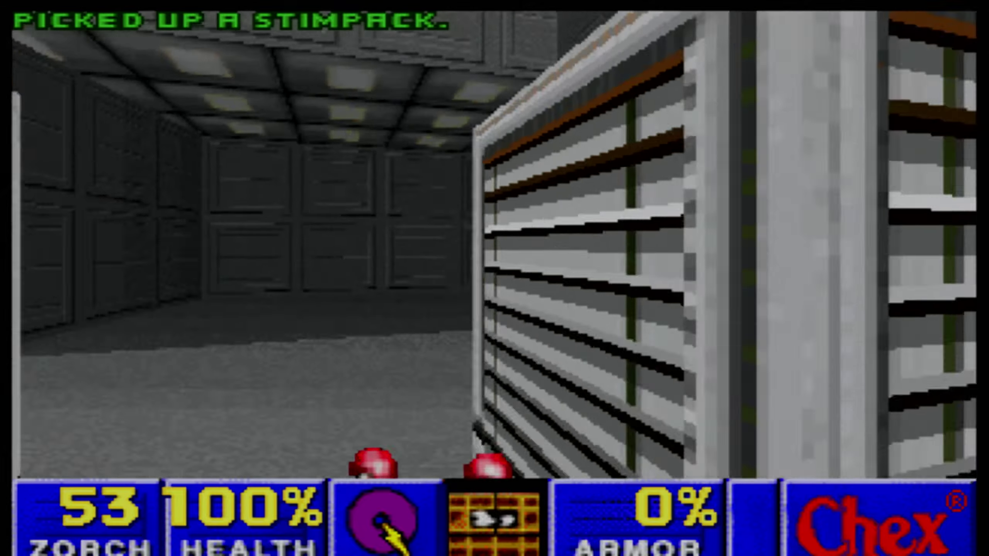
key(Up)
Turn and shoot the flemoids in the room, then advance toward the corridor.
key(Left)
key(ctrl)
key(ctrl)
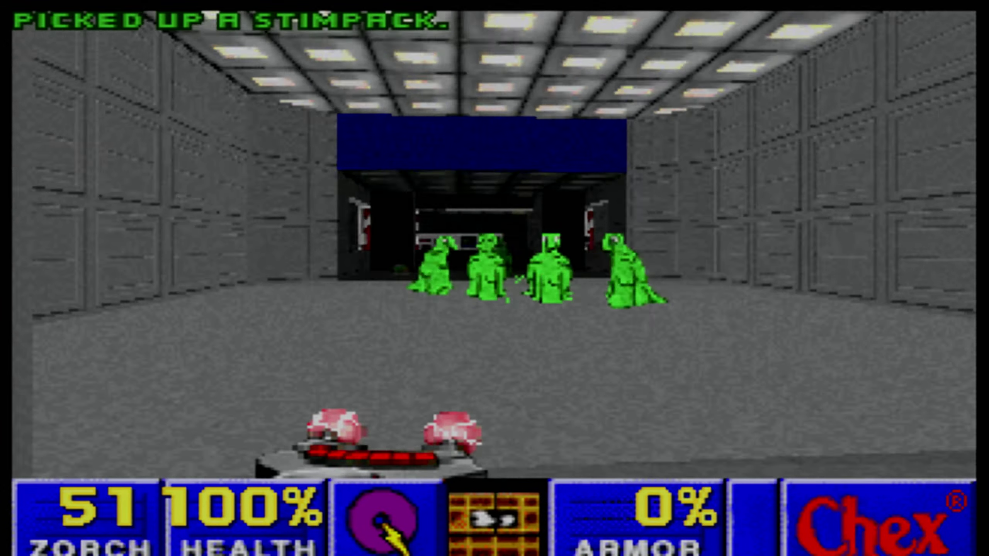
key(ctrl)
key(ctrl)
key(ctrl)
key(ctrl)
key(ctrl)
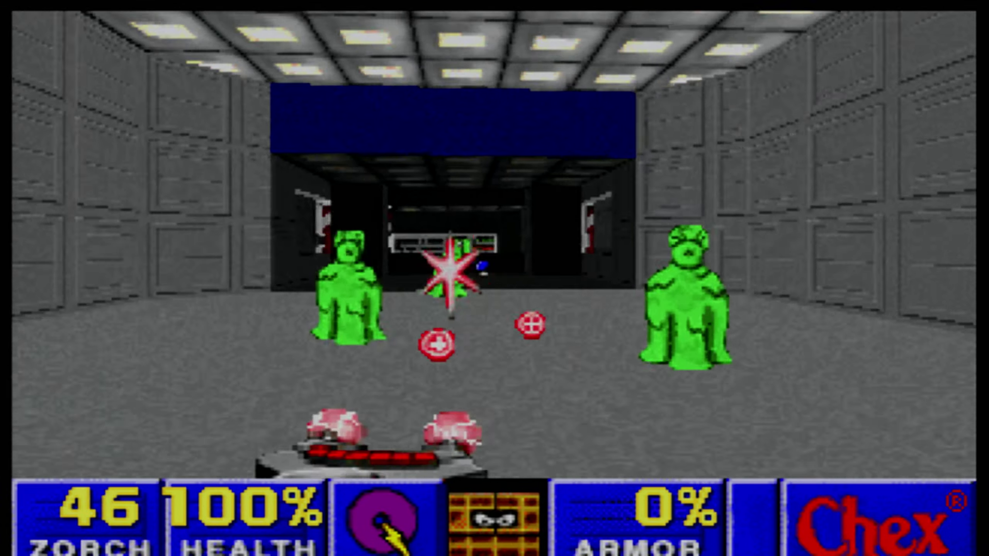
key(Left)
key(ctrl)
key(Up)
key(ctrl)
key(ctrl)
key(ctrl)
key(ctrl)
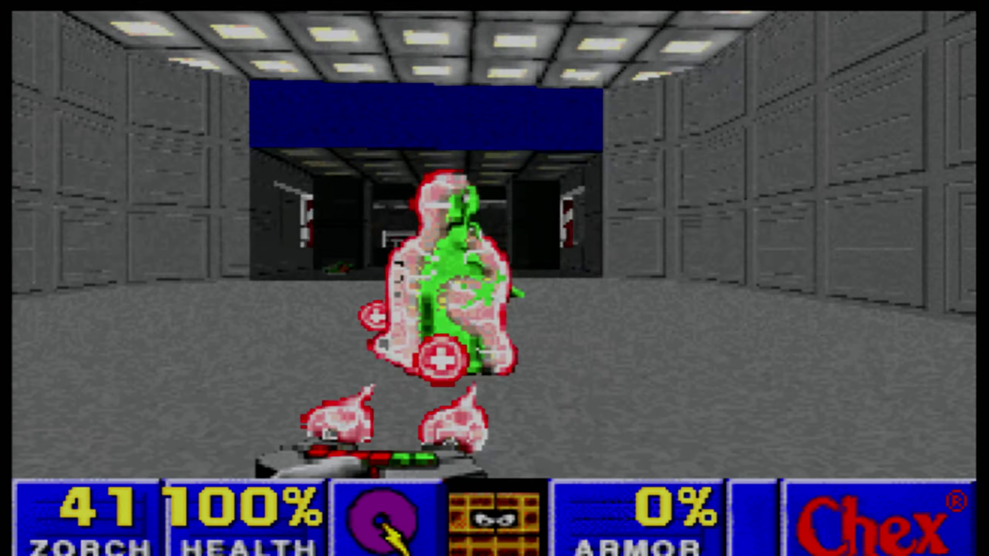
Shoot the flemoid ahead, grab the clips and pick up the blue keycard.
key(ctrl)
key(Up)
key(ctrl)
key(ctrl)
key(ctrl)
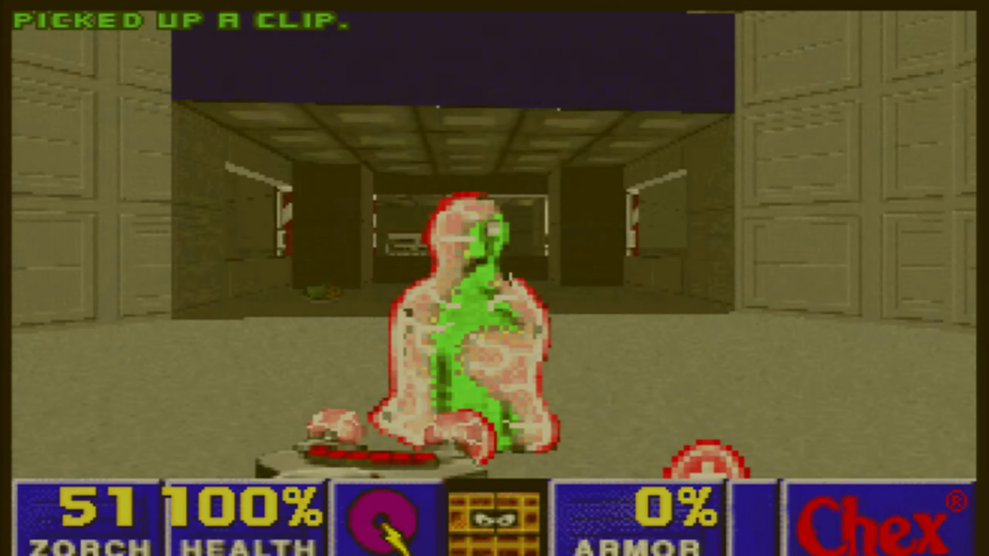
key(ctrl)
key(Up)
key(Up)
key(Up)
key(Right)
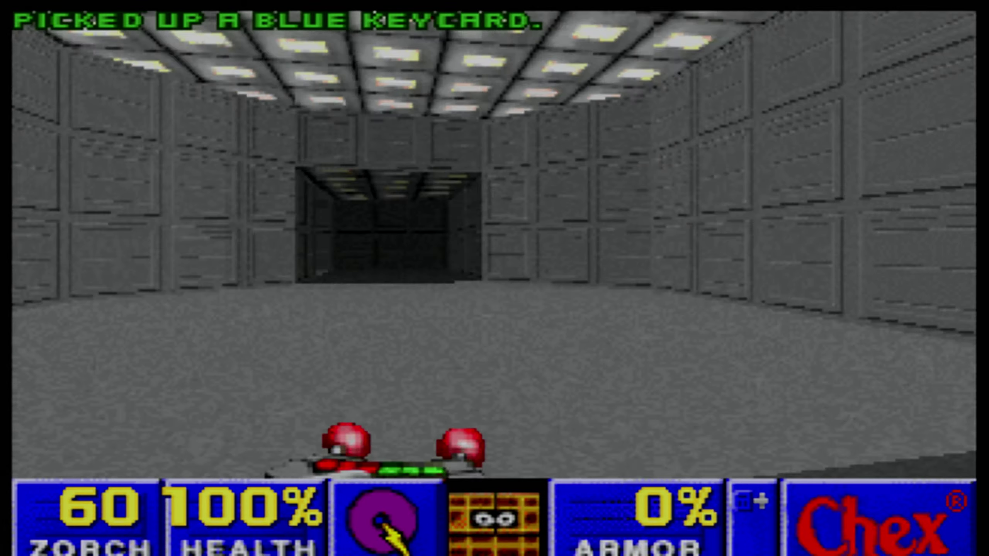
Walk through the crate room to the next dark corridor, picking up another clip.
key(Up)
key(Right)
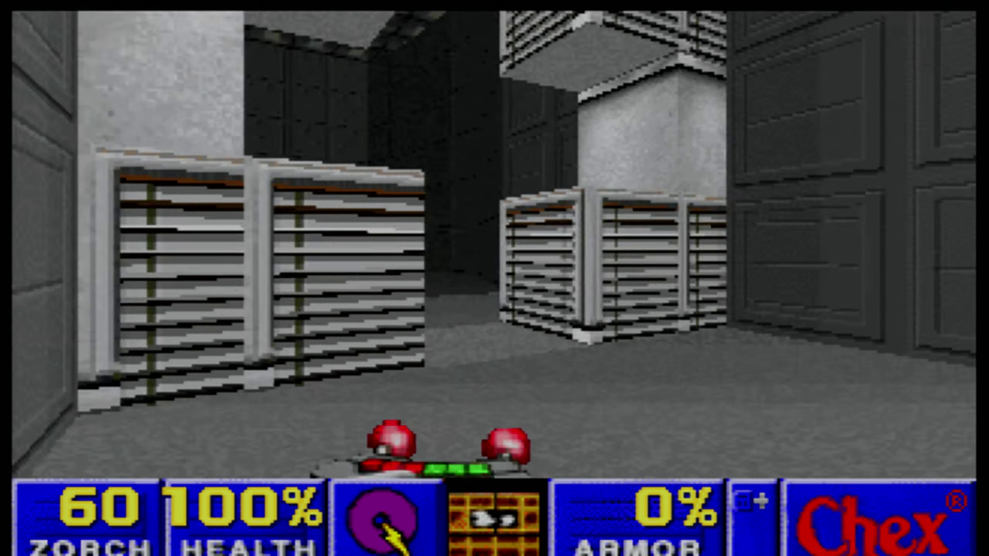
key(Left)
key(Up)
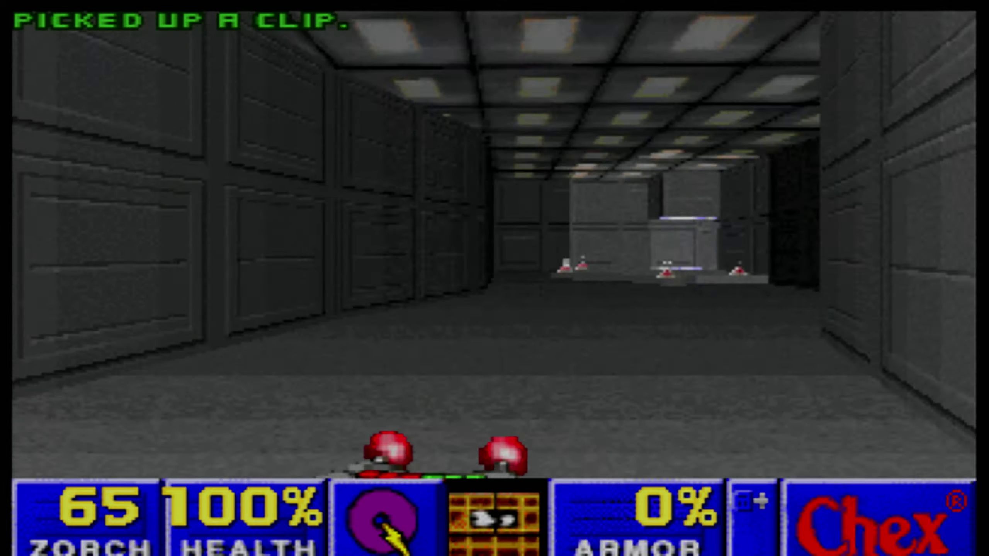
Turn toward the green enemies, shoot them at close range, then back away.
key(Right)
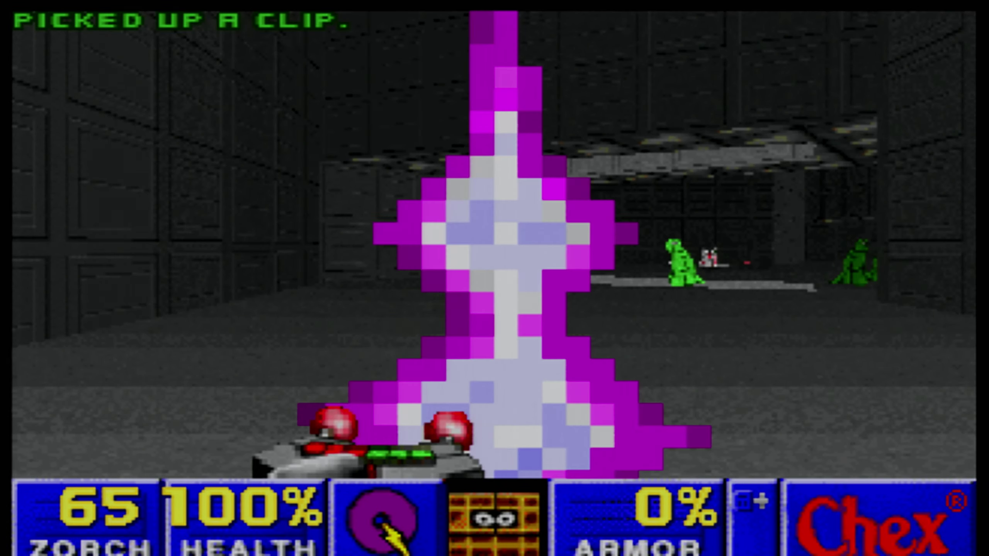
key(Right)
key(ctrl)
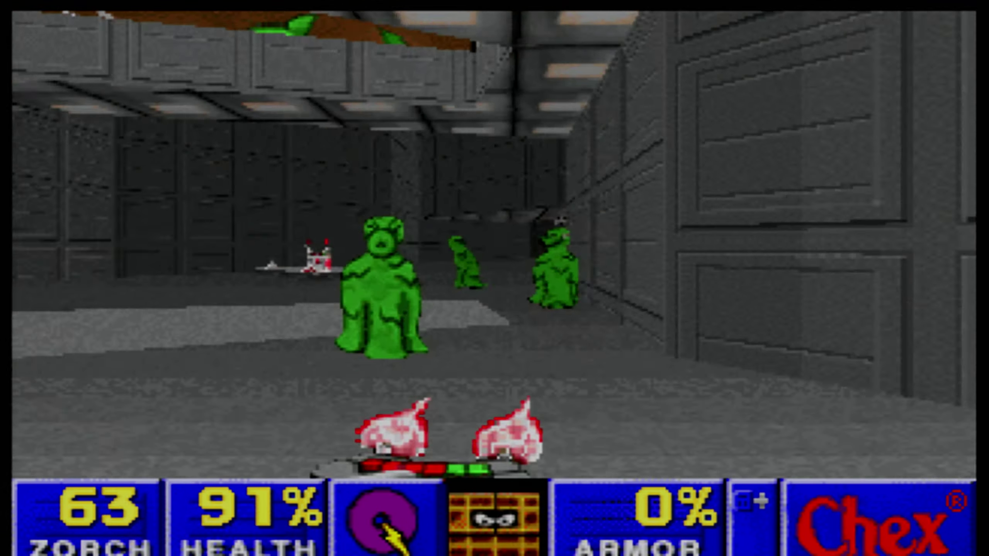
key(Up)
key(ctrl)
key(ctrl)
key(Down)
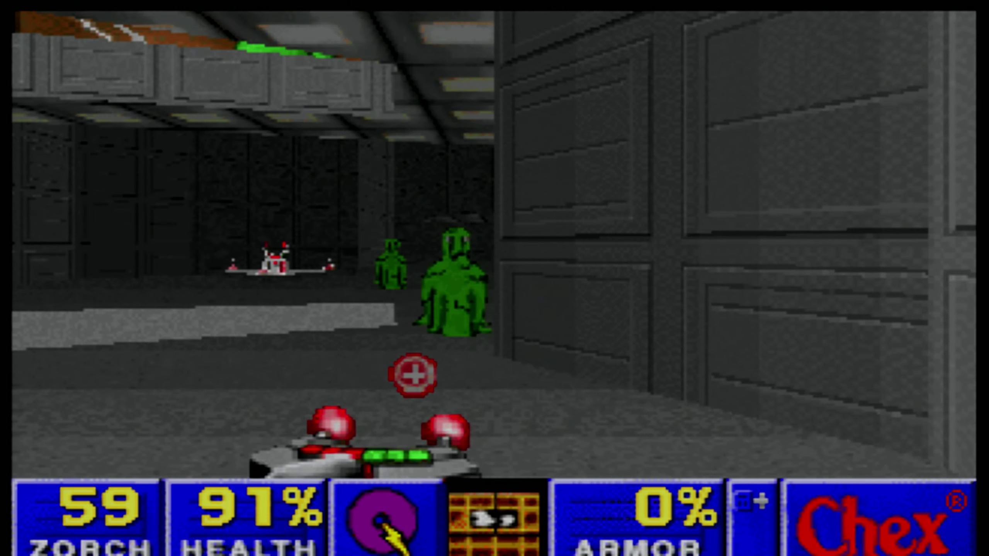
Bring up the game menu and choose Quit Game.
key(Escape)
key(Up)
key(Return)
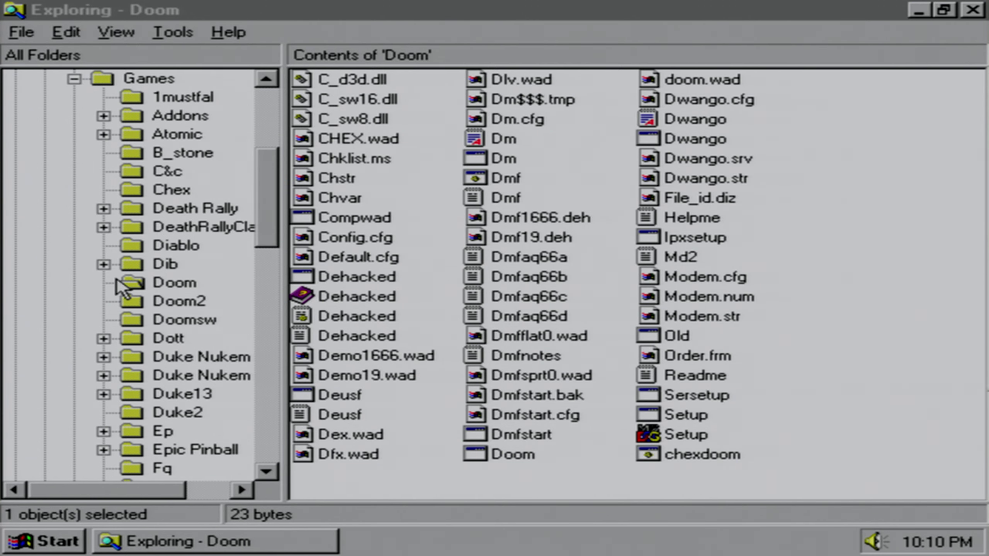
Launch Duke Nukem 3D from the Start menu's Programs > Games > Duke Nukem group.
click(19, 548)
mouse_move(85, 323)
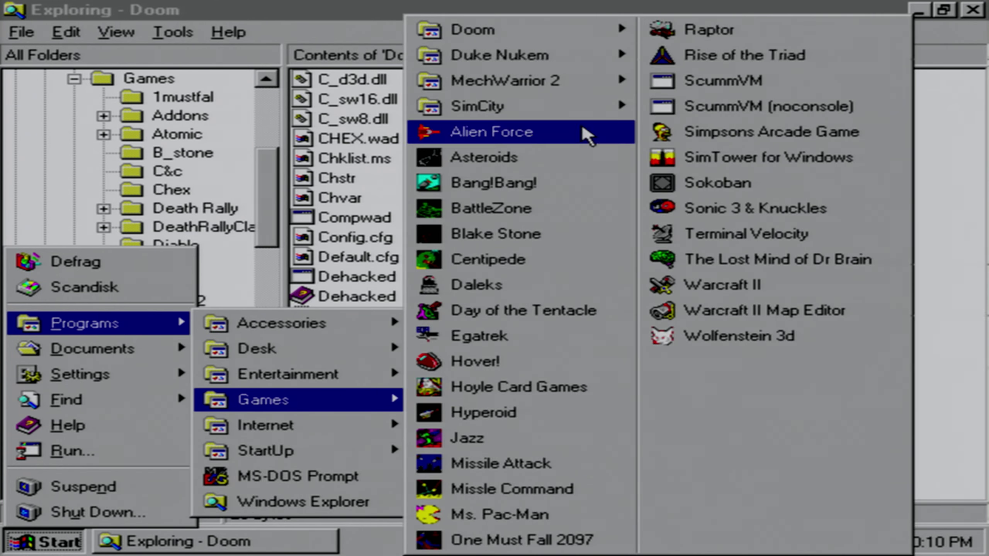
mouse_move(262, 400)
mouse_move(509, 54)
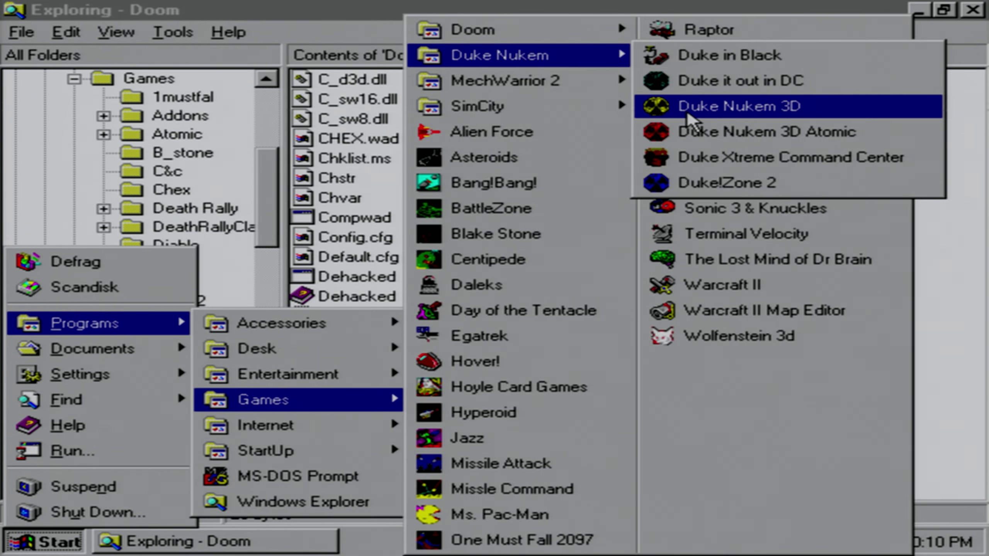
click(681, 114)
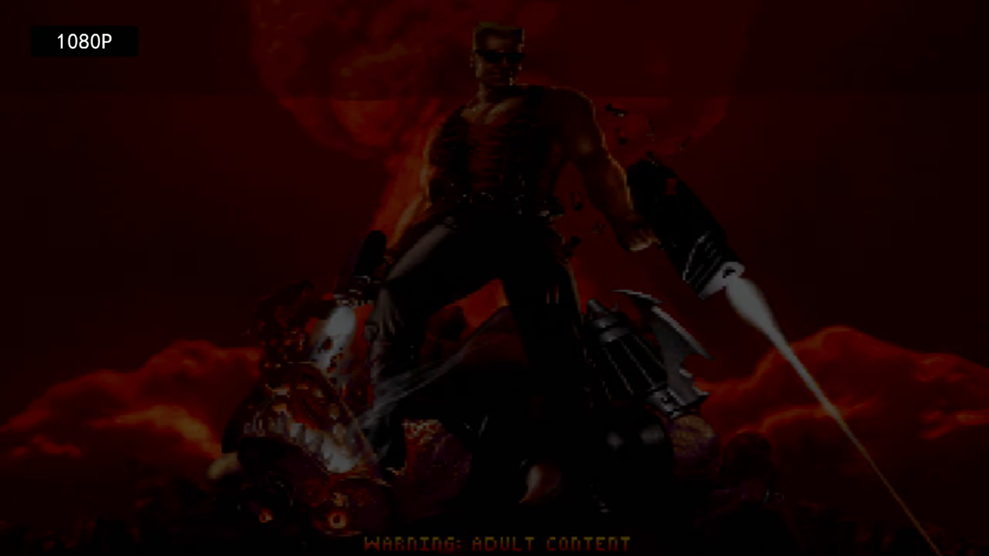
Toggle Adult Mode off and back on under Options > Parental Lock, then return to the main menu.
key(Return)
key(Return)
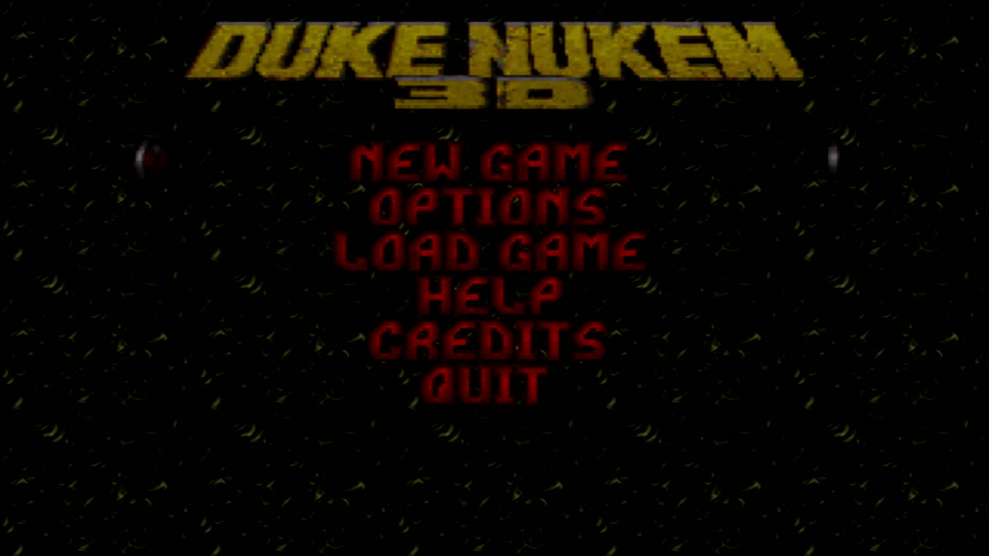
key(Down)
key(Return)
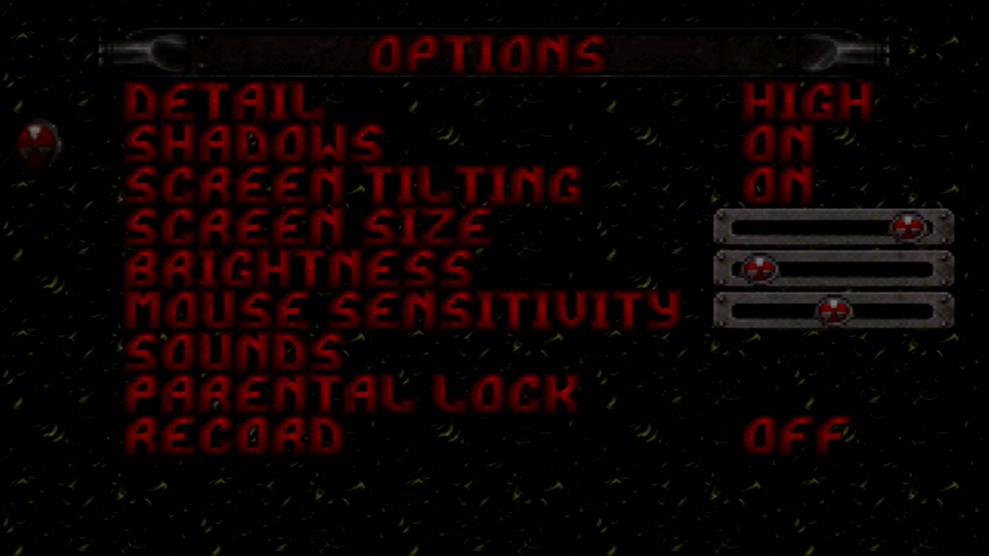
key(Down)
key(Down)
key(Down)
key(Down)
key(Down)
key(Down)
key(Return)
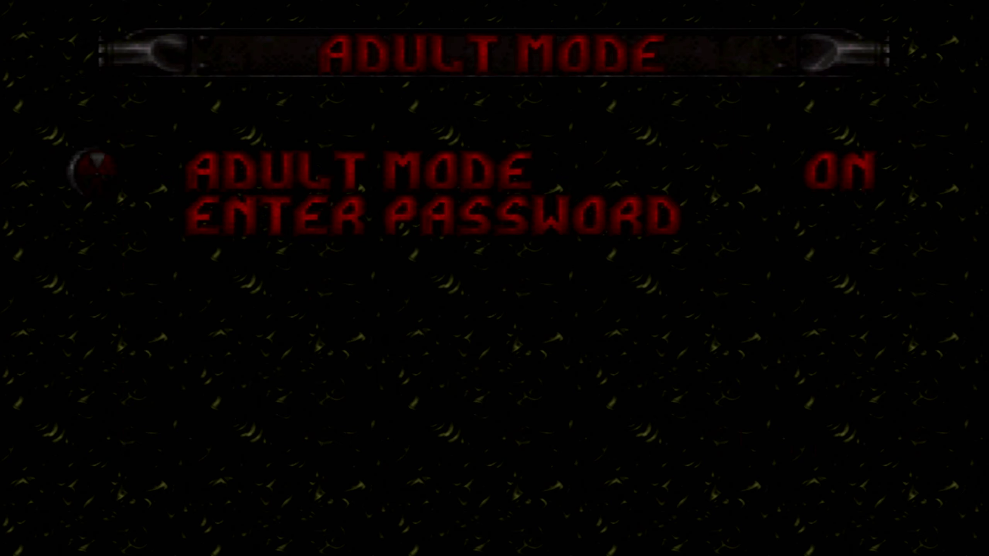
key(Return)
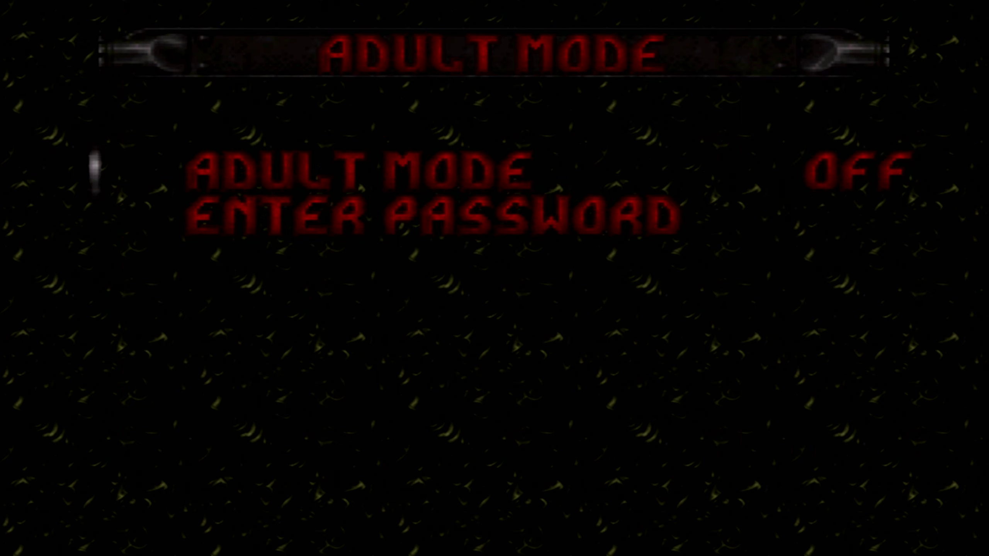
key(Return)
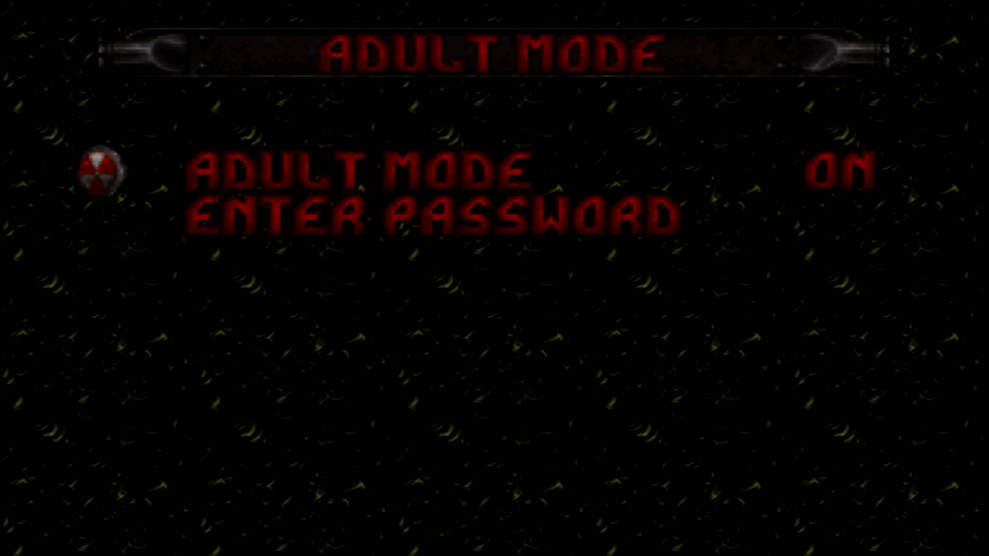
key(Escape)
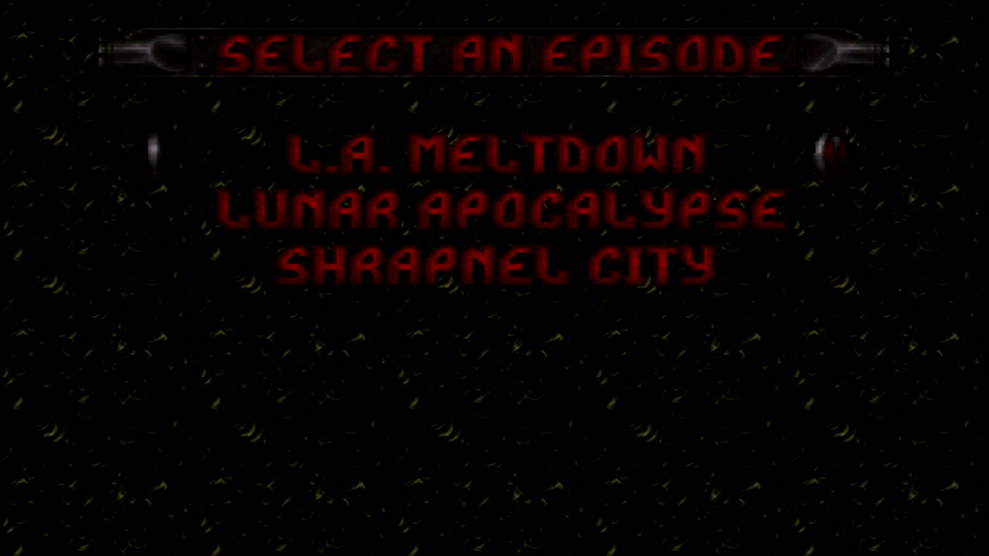
key(Escape)
Glance at the episode's skill levels, then head to the saved games list.
key(Down)
key(Down)
key(Return)
key(Return)
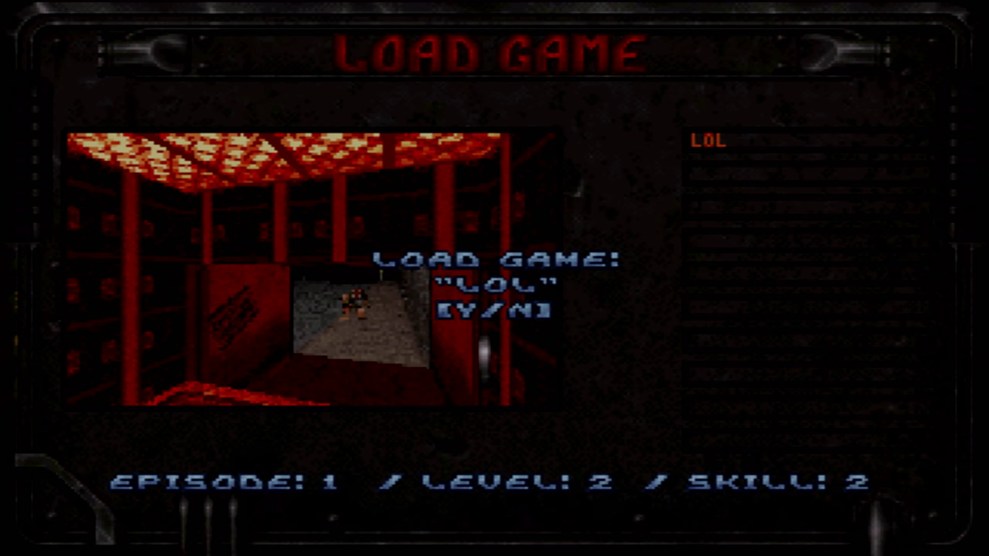
Confirm loading the LOL save and shoot the enemy beyond the doorway and out in the street.
key(y)
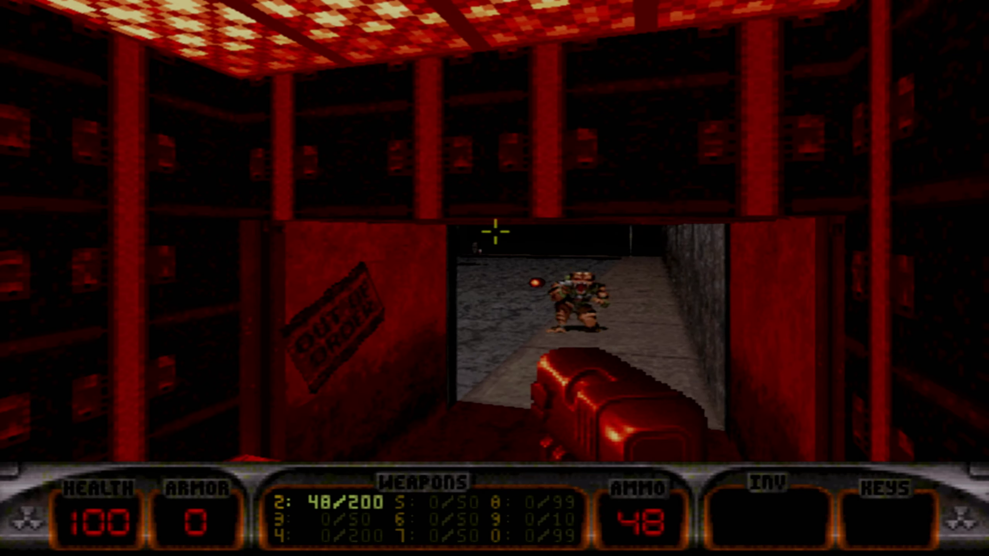
key(Up)
key(ctrl)
key(ctrl)
key(Left)
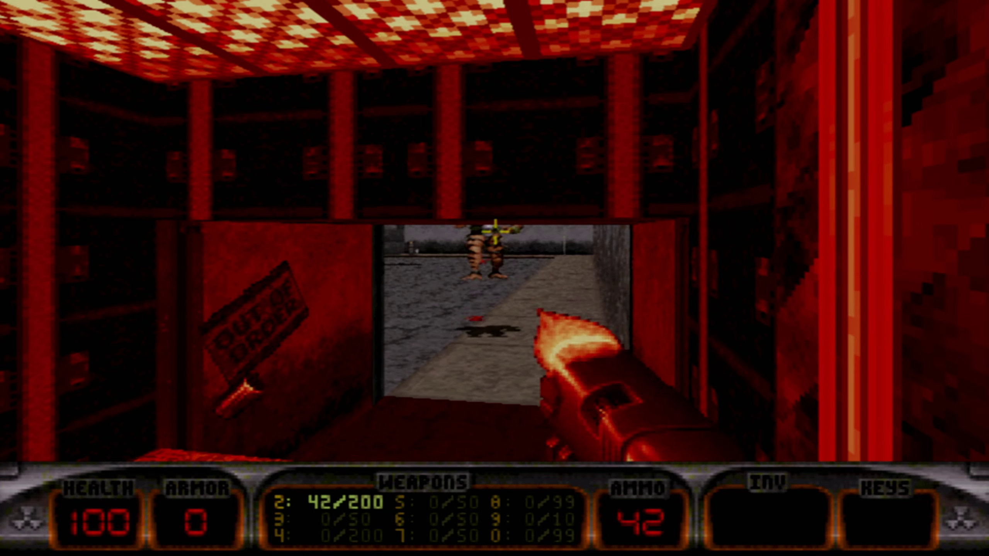
key(Up)
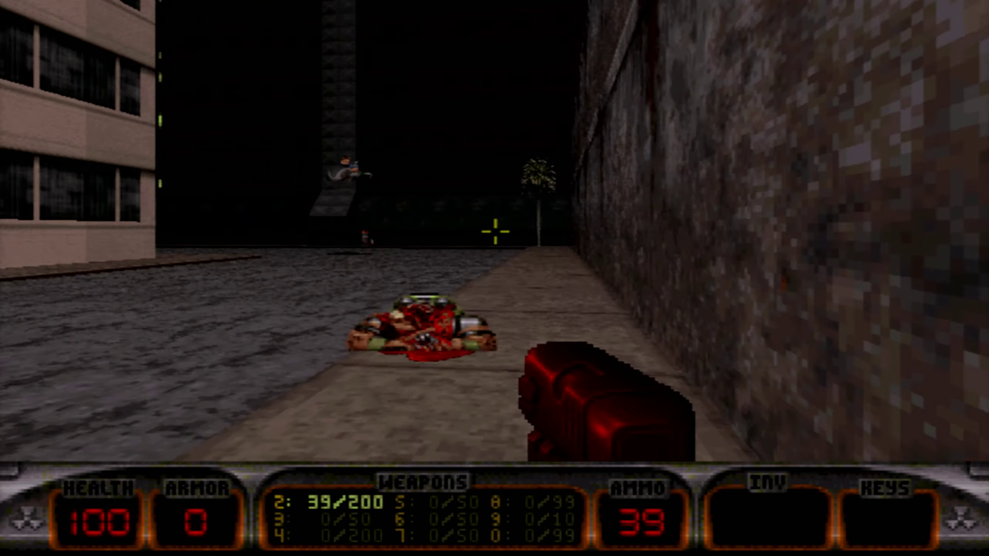
key(ctrl)
key(ctrl)
key(Left)
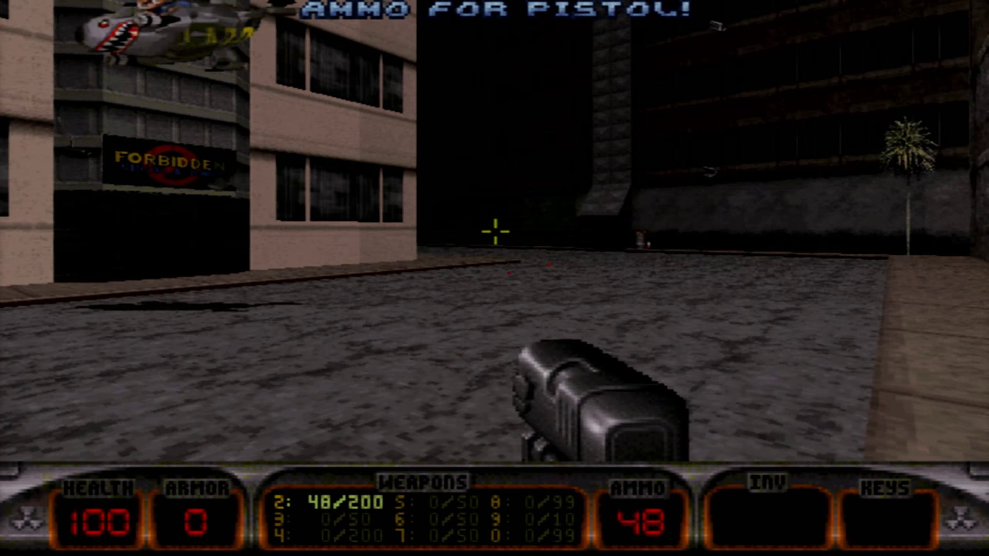
key(ctrl)
key(ctrl)
Keep firing at the enemies across the street while the pistol reloads.
key(ctrl)
key(Right)
key(ctrl)
key(Right)
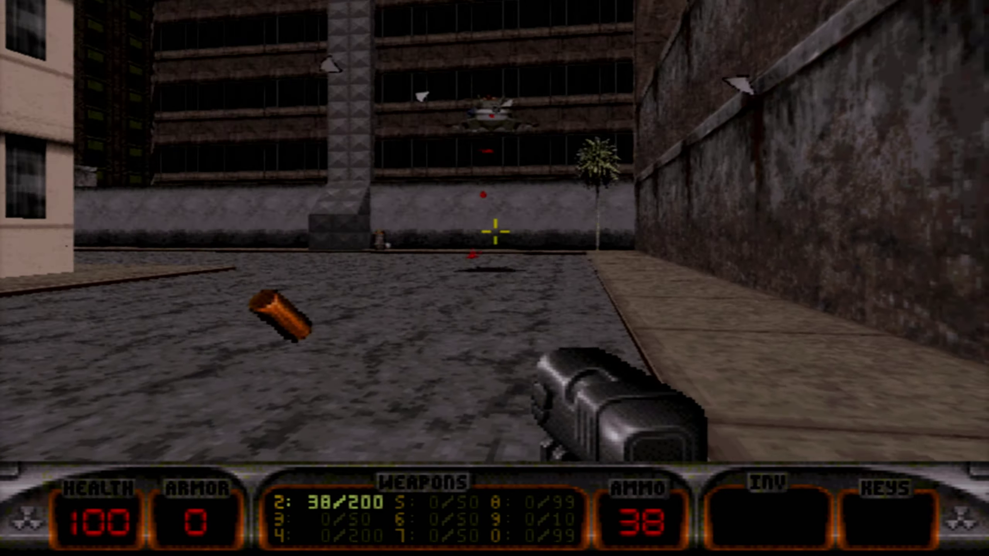
key(ctrl)
key(Right)
key(Left)
key(ctrl)
key(ctrl)
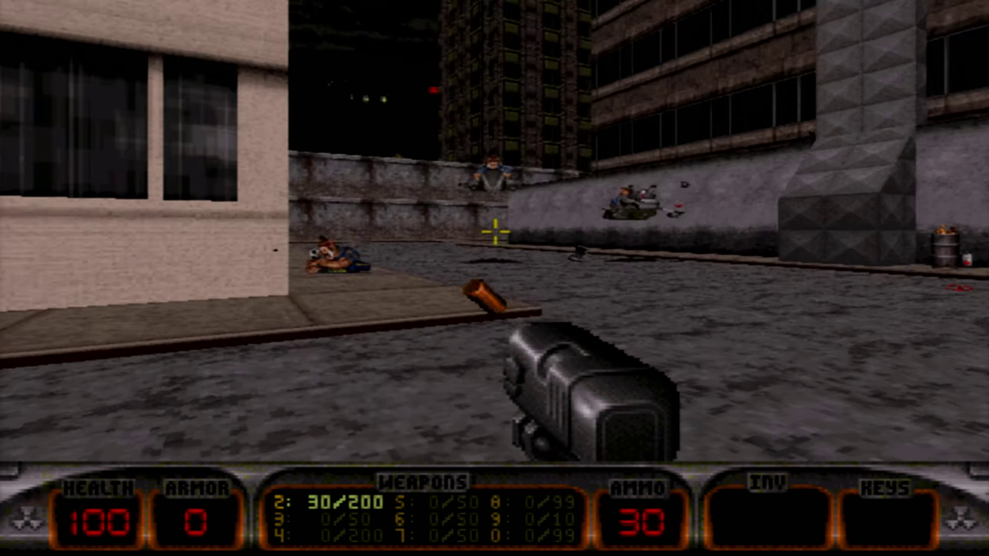
key(ctrl)
key(ctrl)
Kill the crouching enemy by the building, then choose Quit Game from the menu.
key(Left)
key(ctrl)
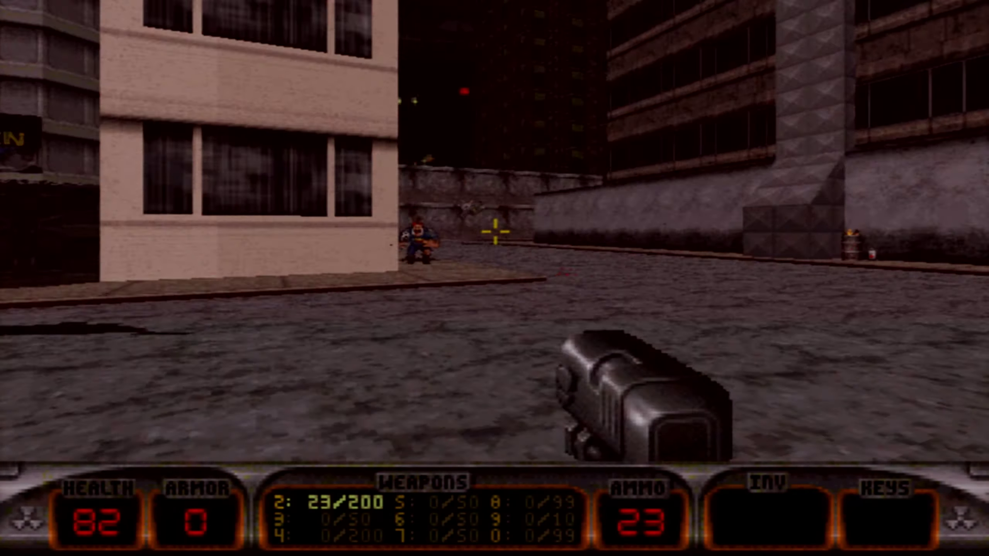
key(Left)
key(ctrl)
key(ctrl)
key(ctrl)
key(ctrl)
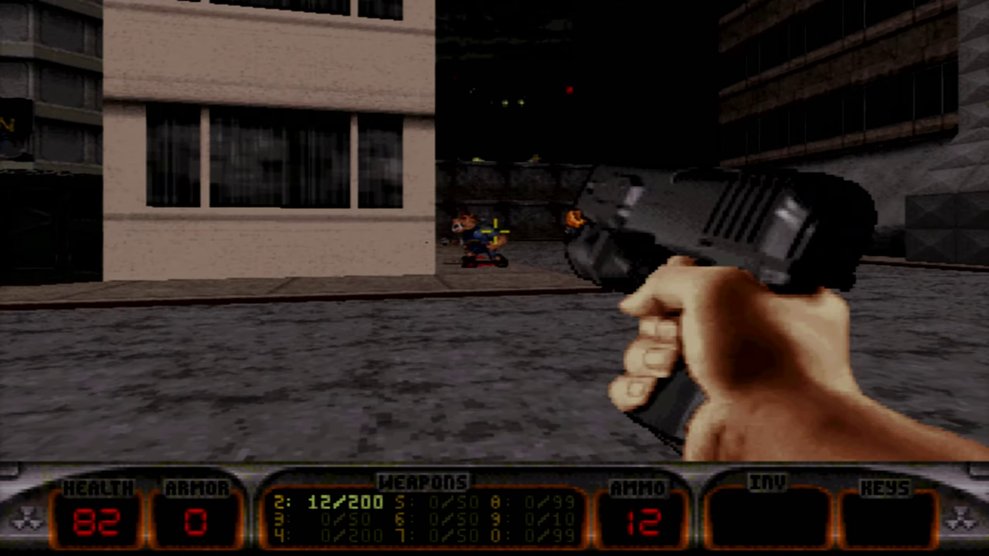
key(ctrl)
key(ctrl)
key(ctrl)
key(ctrl)
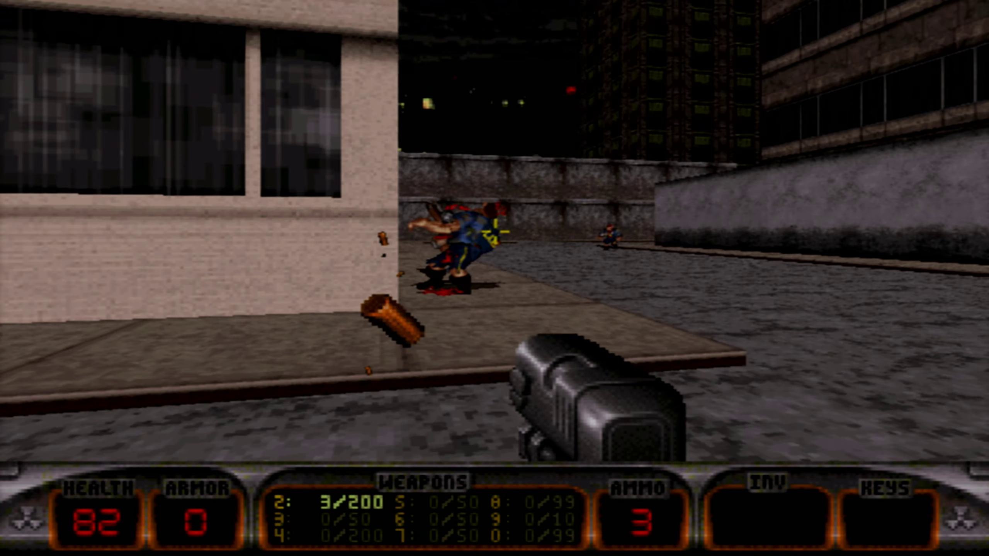
key(ctrl)
key(Right)
key(Up)
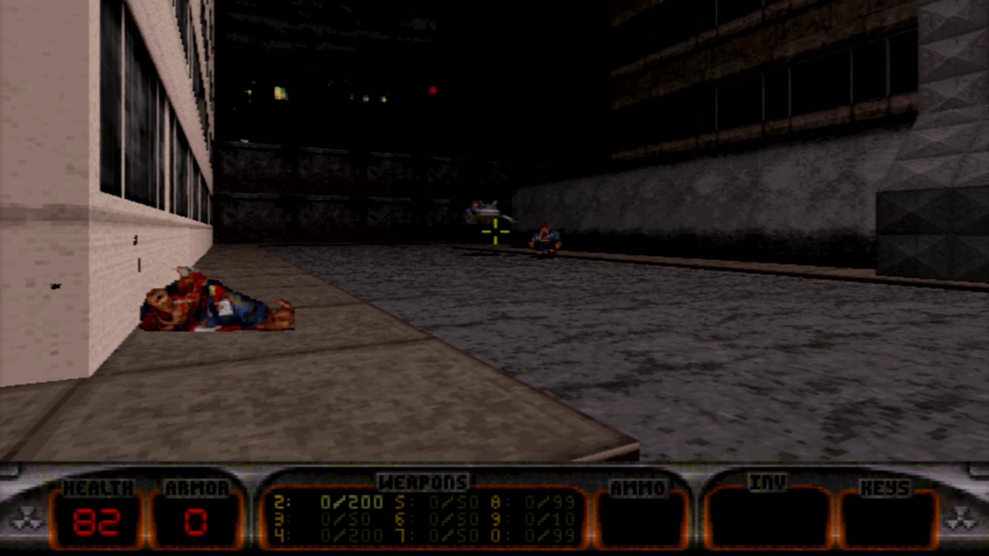
key(Escape)
key(Up)
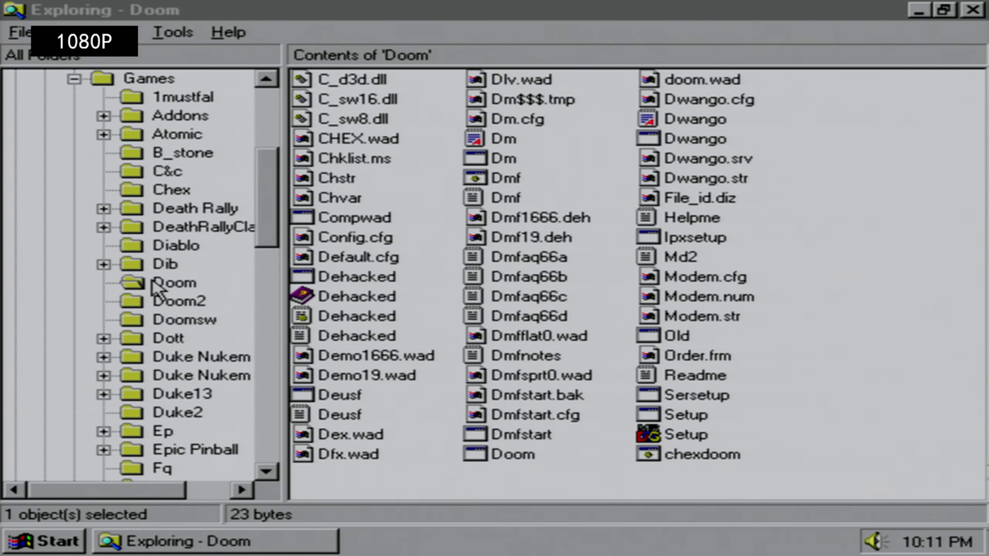
Browse the Duke Nukem, Duke Nukem 2 and Duke13 folders in the Explorer tree.
click(172, 364)
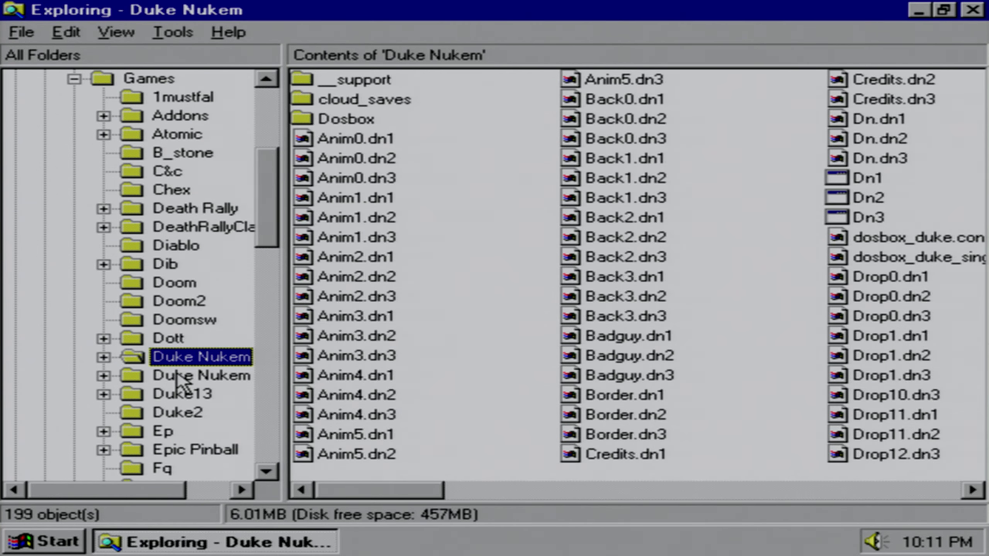
click(176, 373)
click(186, 395)
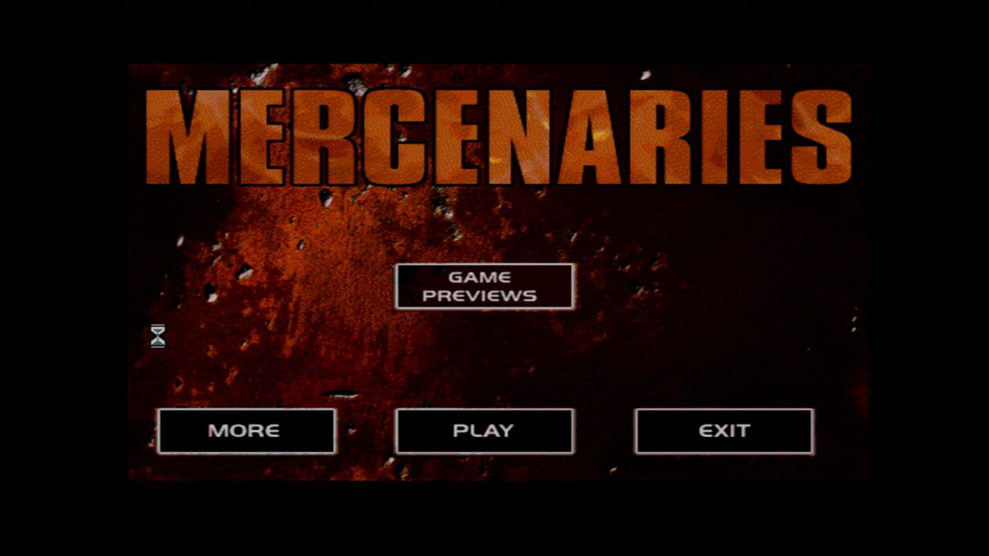
Start Mercenaries from the PLAY launcher and enter the Instant Action mission setup.
click(484, 438)
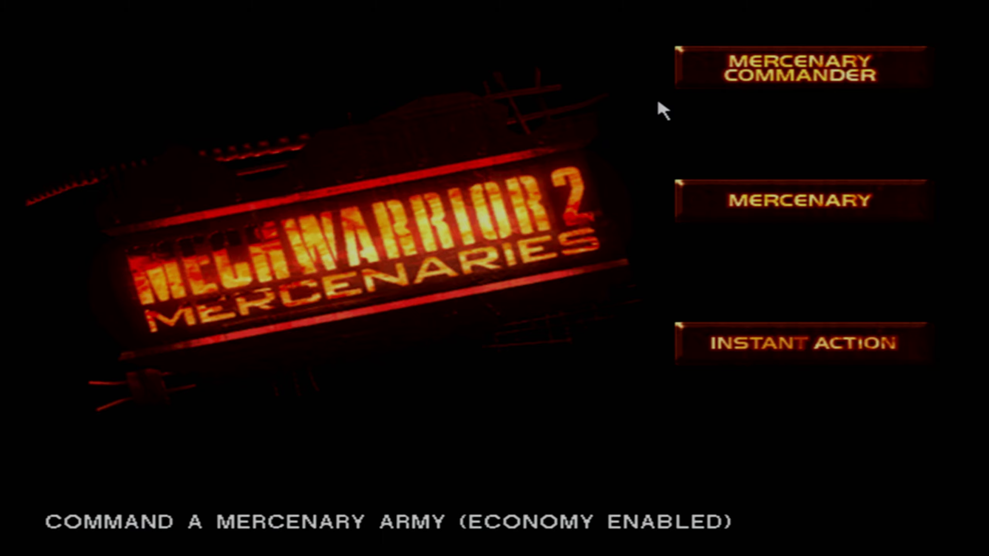
click(791, 347)
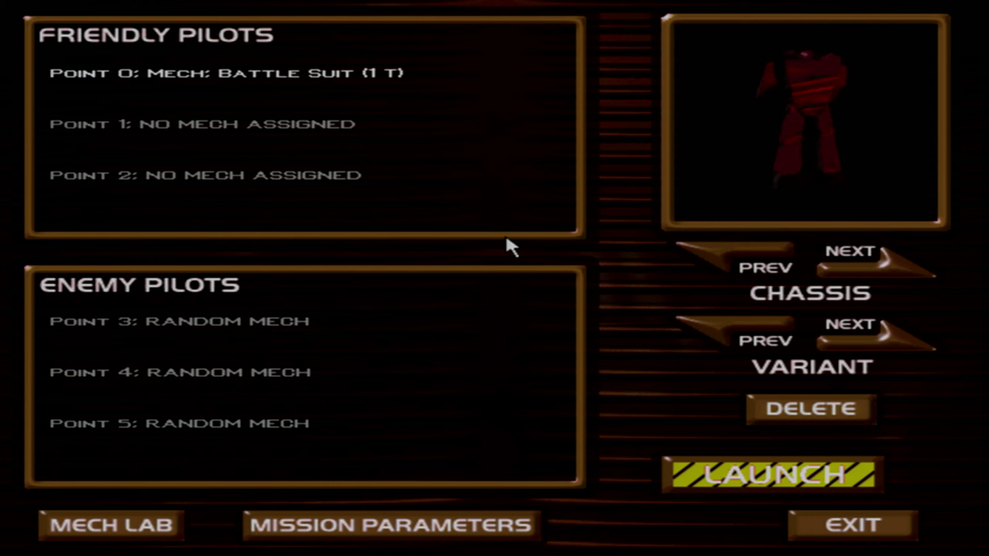
Select the Point 3 and Point 0 pilots and review the Combat Variables settings.
click(272, 338)
click(241, 69)
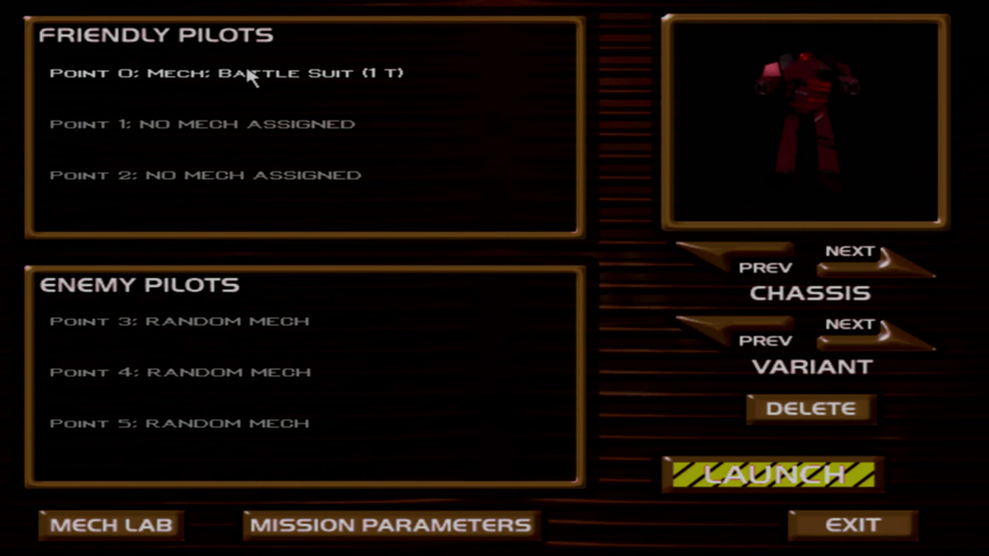
click(136, 9)
click(133, 35)
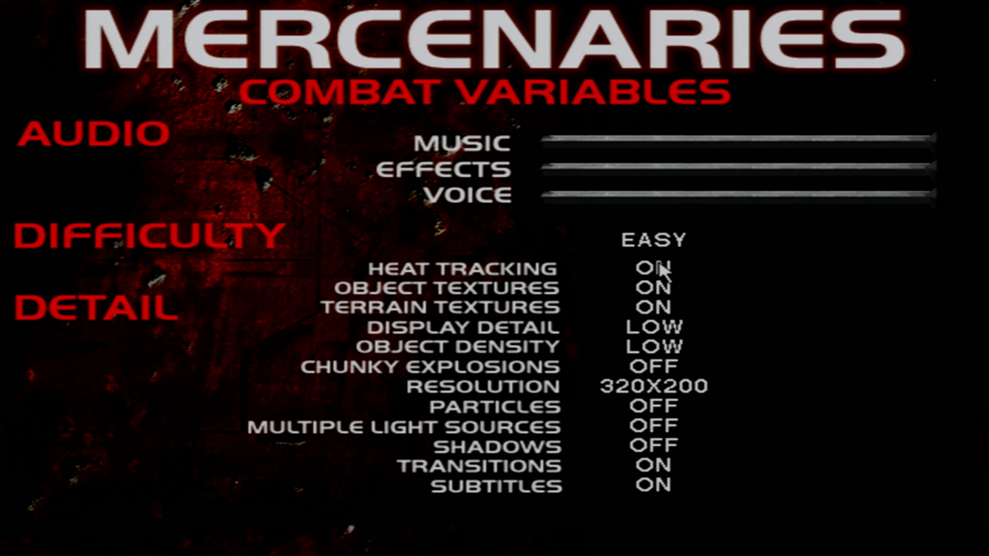
click(761, 305)
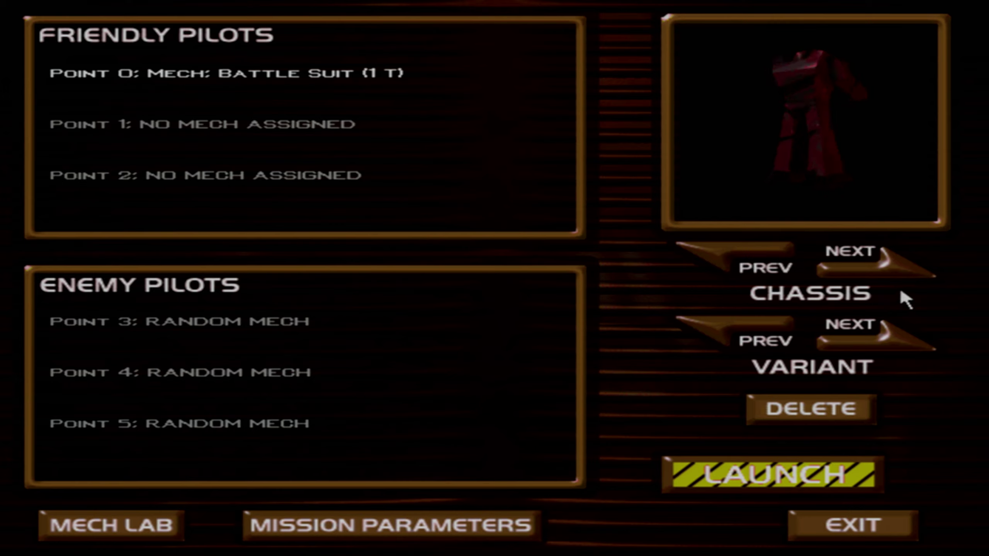
Cycle Point 0's chassis until it becomes the Zeus (80 T), then launch the battle.
click(900, 291)
click(729, 251)
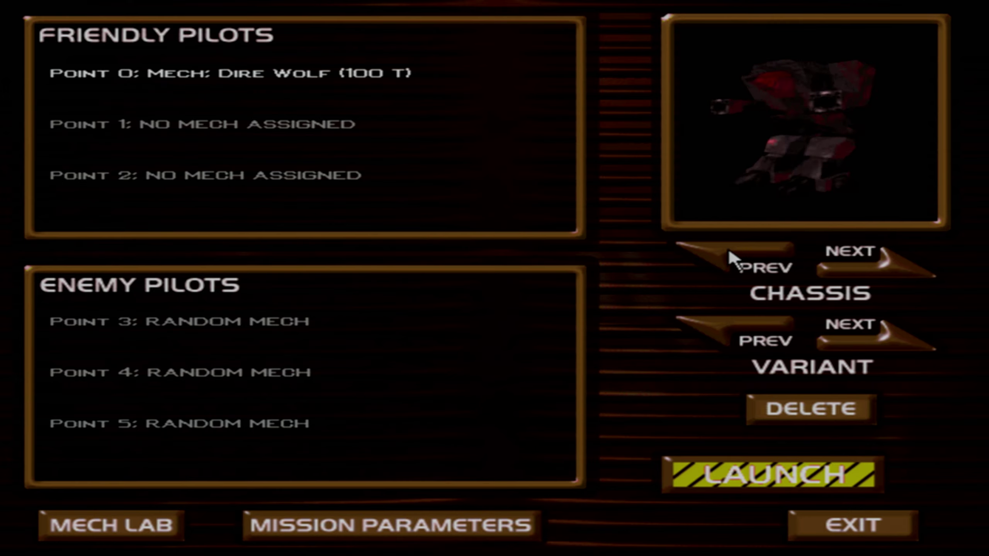
click(729, 251)
click(729, 252)
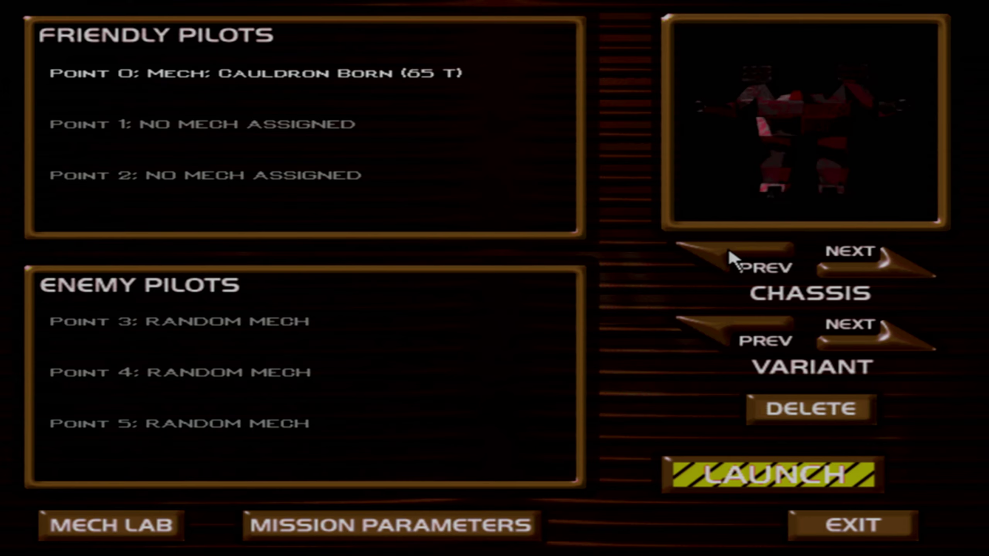
click(729, 252)
click(726, 252)
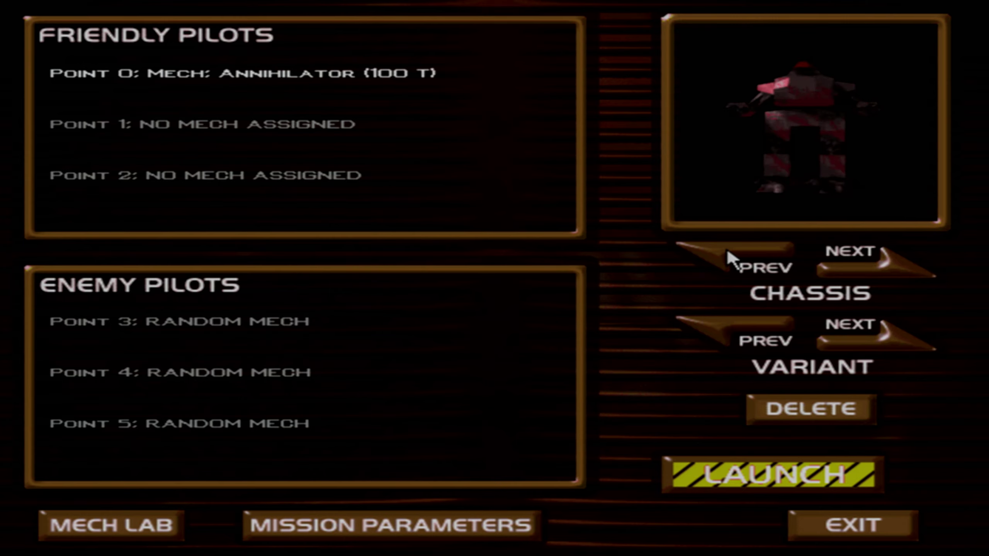
click(727, 252)
click(727, 252)
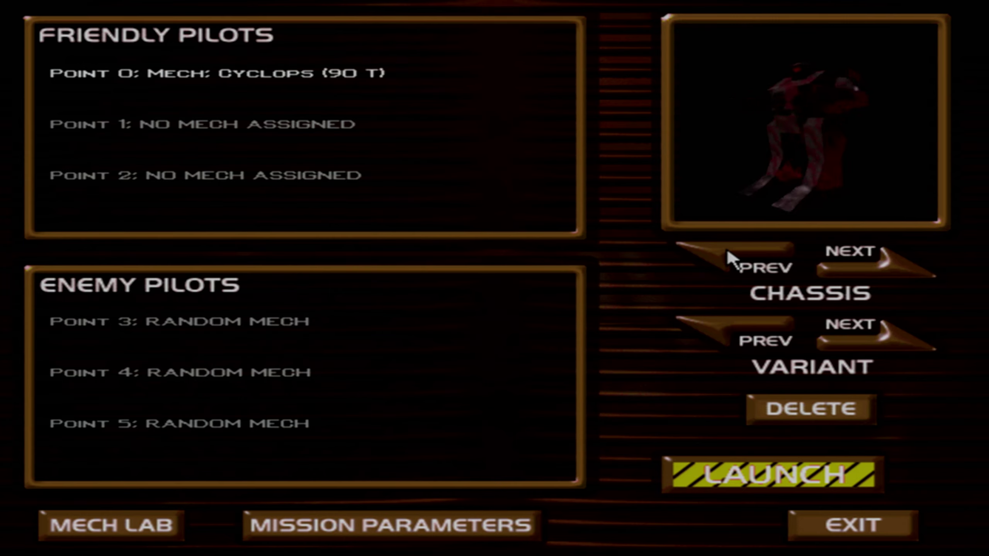
click(727, 251)
click(923, 267)
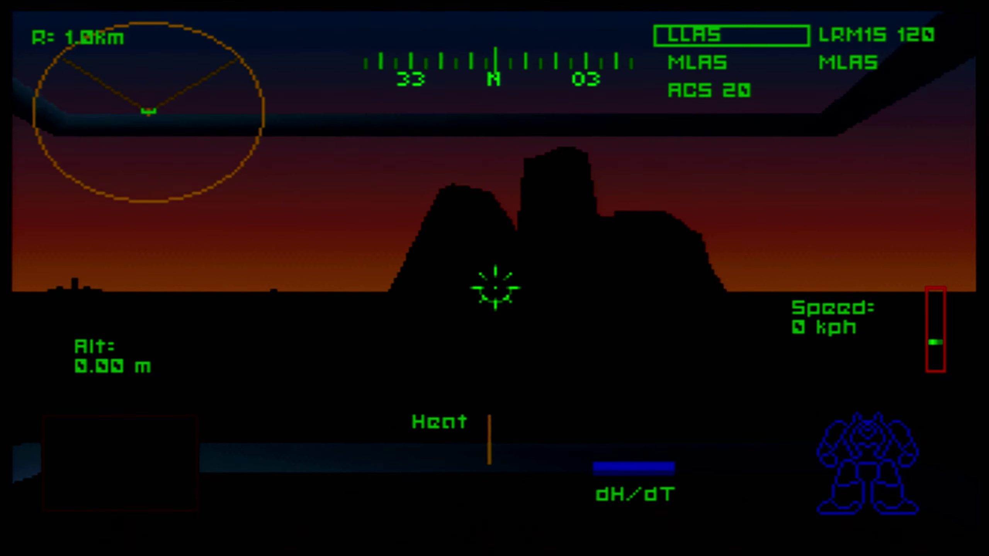
Change the radar range, target Enemy 2 and throttle up while turning toward it.
key(r)
key(r)
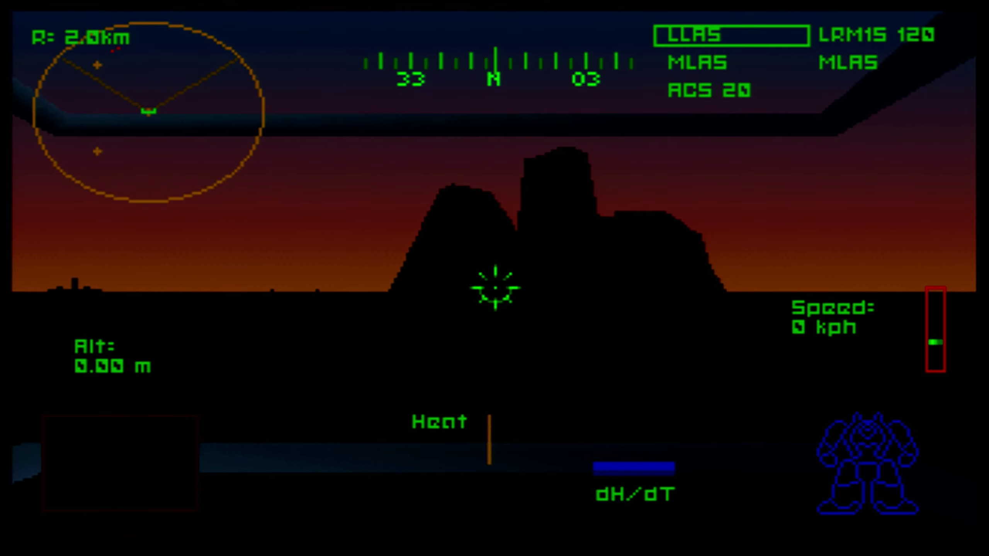
key(e)
key(w)
key(a)
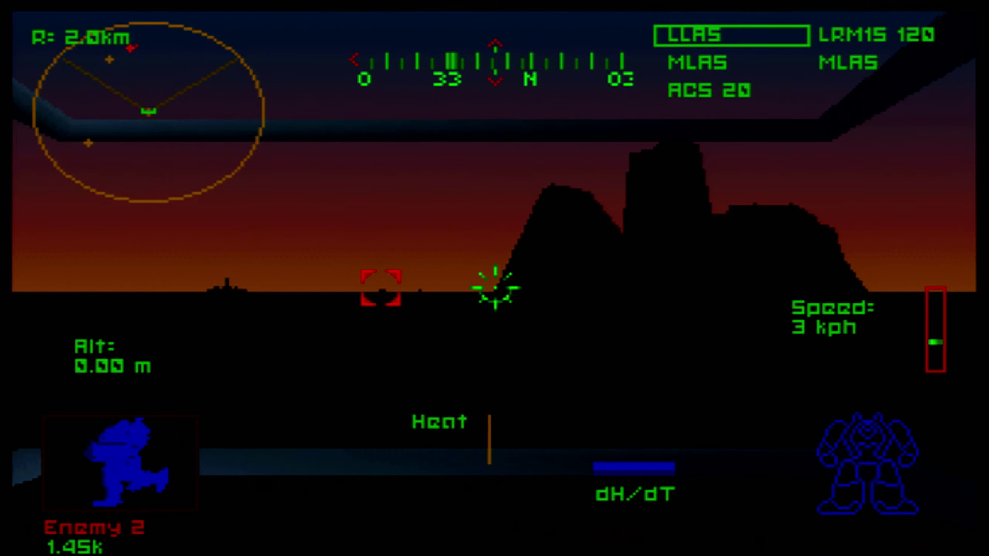
key(w)
Cycle through the weapons, ending on the LRM15 missile launcher.
key(Return)
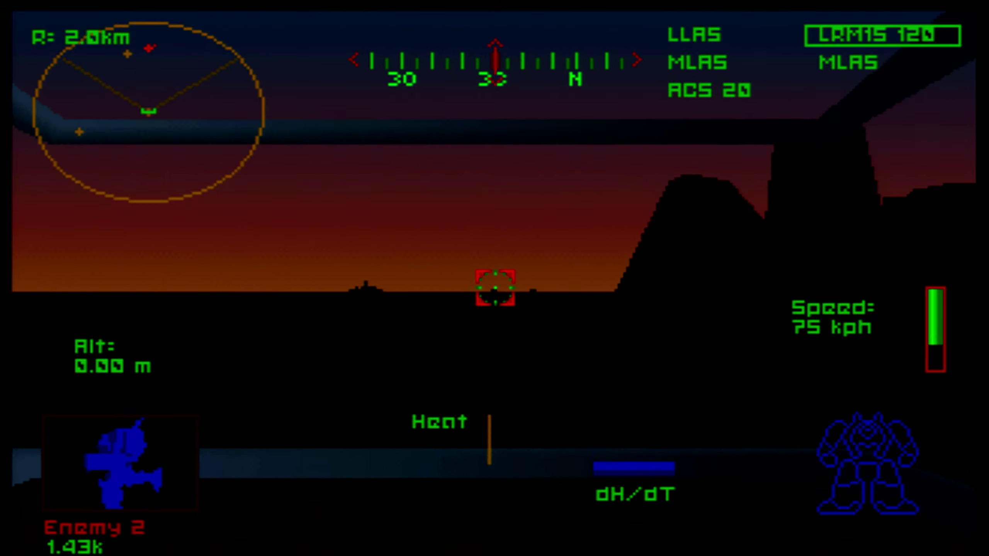
key(Return)
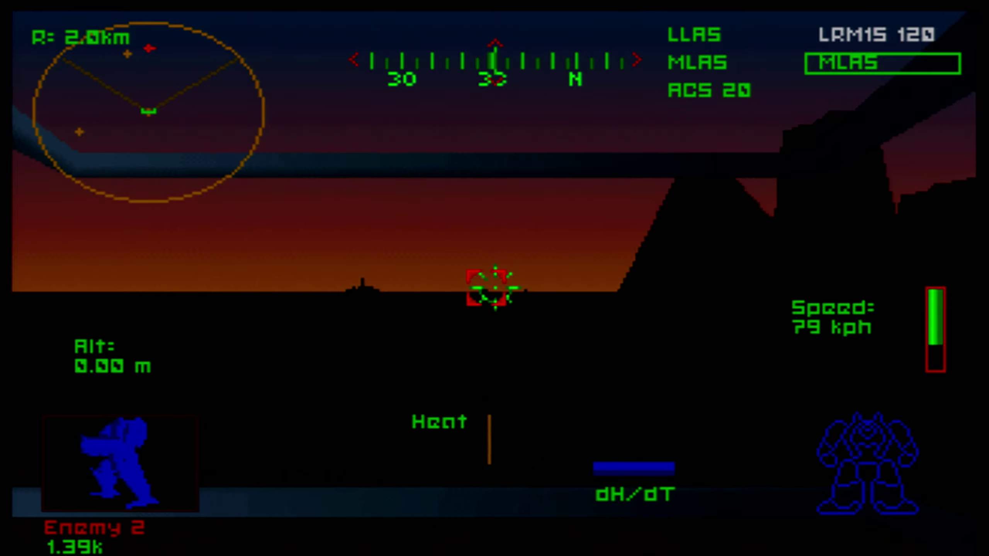
key(Return)
key(space)
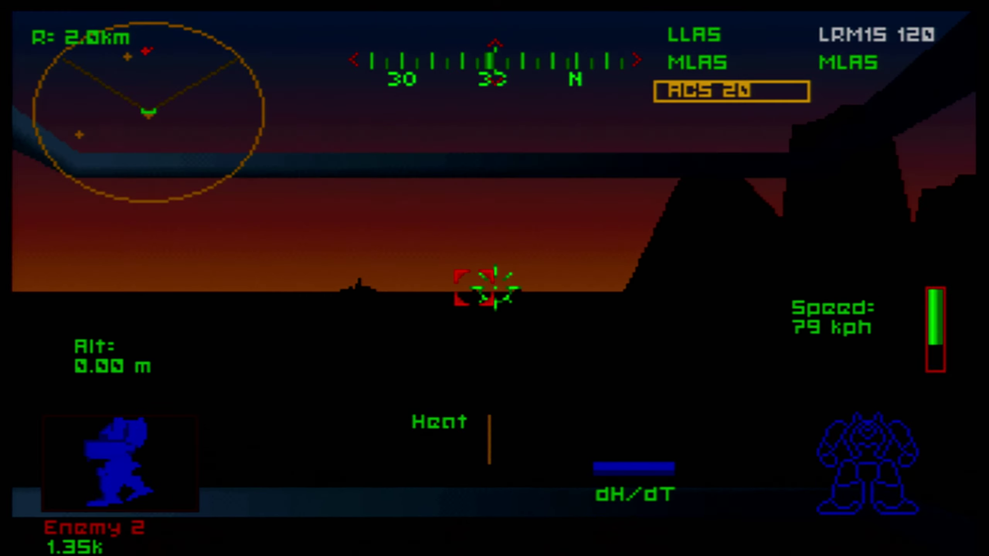
key(Return)
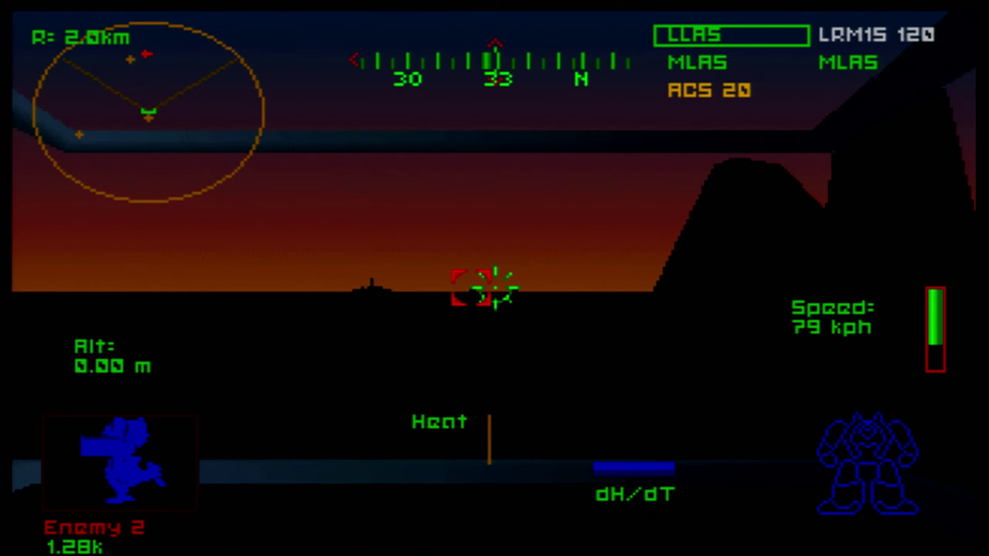
key(Return)
Recentre on Enemy 2, dismiss the objectives overlay, and fire the LRM salvo.
key(Left)
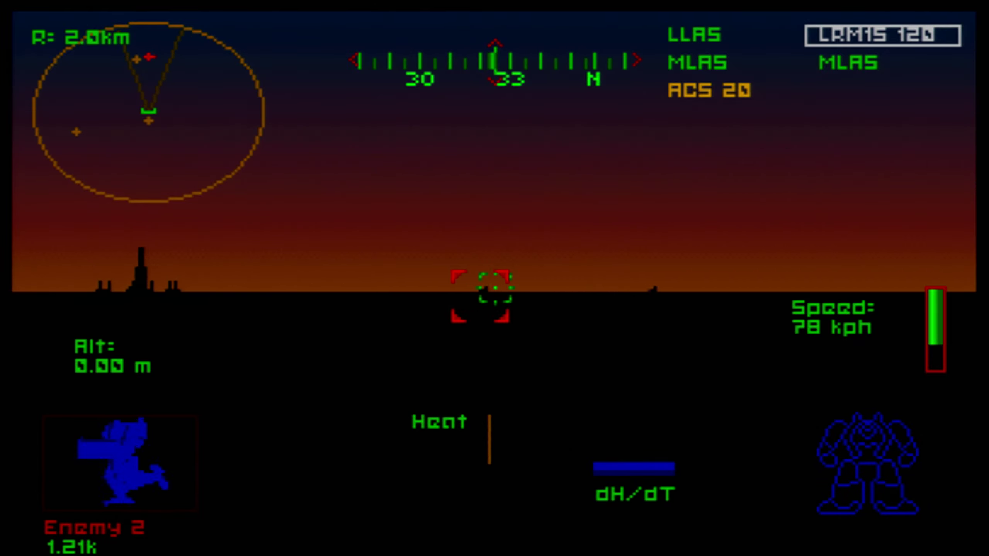
key(Left)
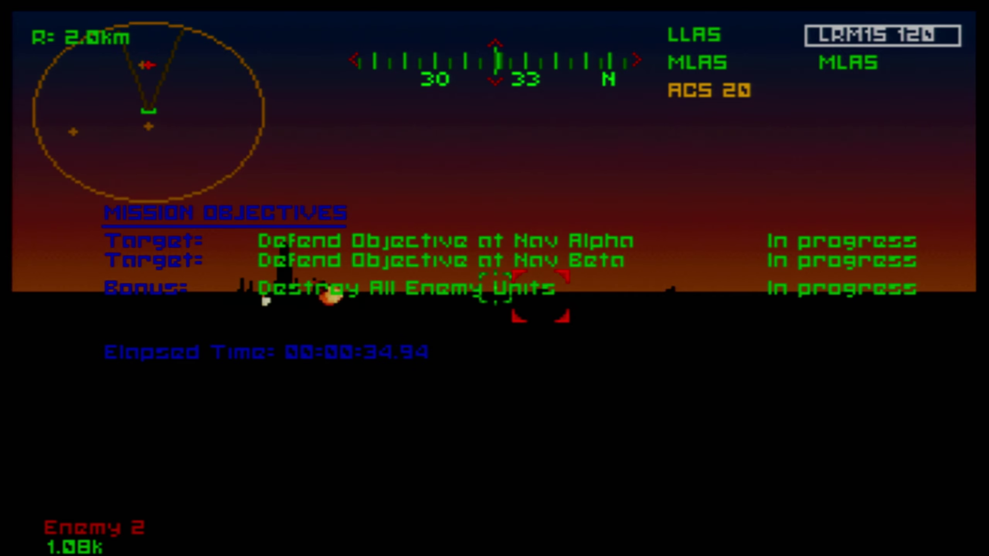
key(o)
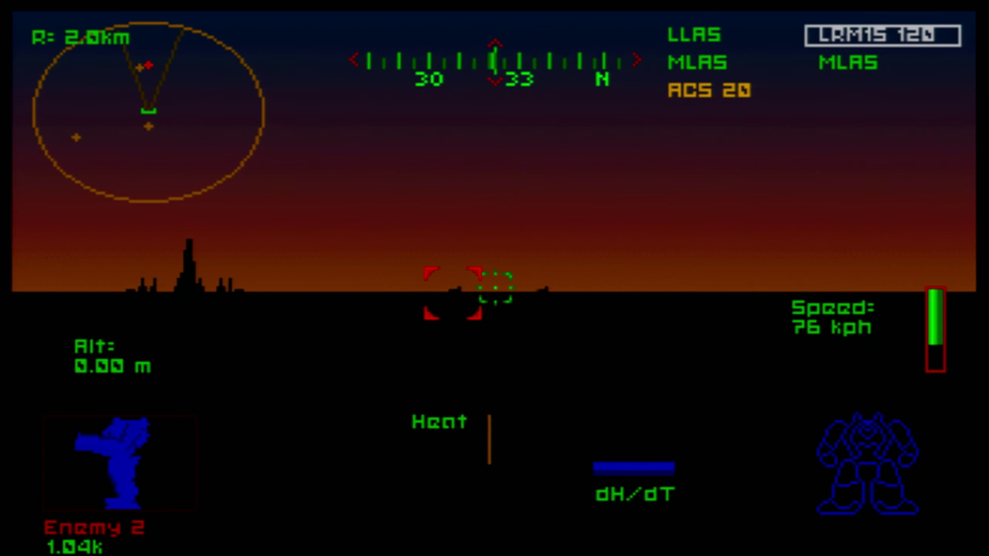
key(Left)
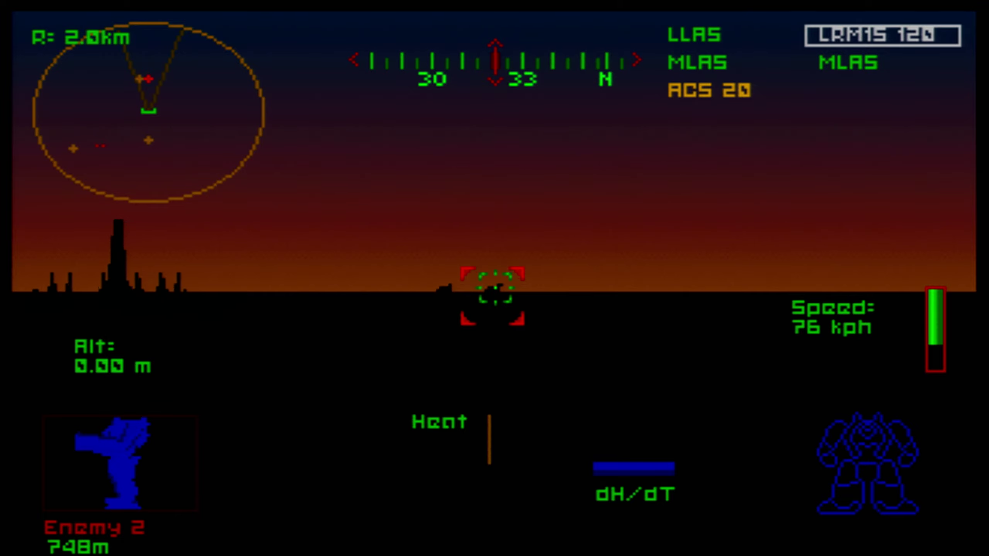
key(Return)
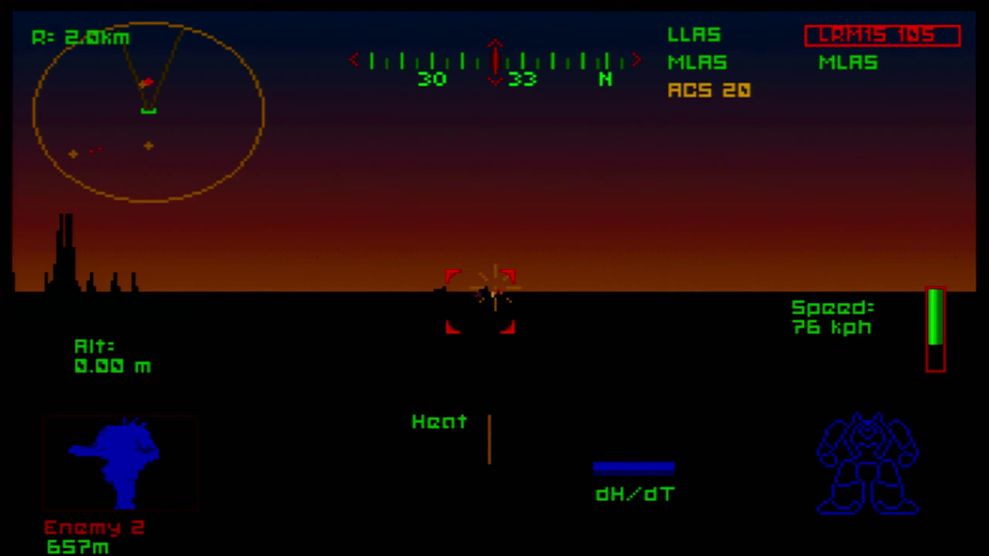
key(BackSpace)
key(BackSpace)
key(BackSpace)
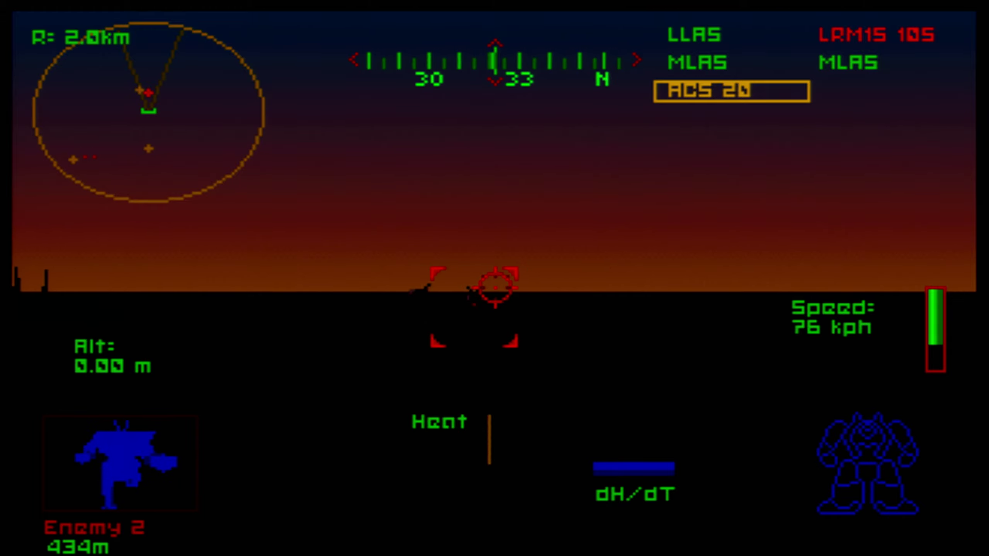
Hit Enemy 2 with autocannon and LRM15 salvos, then swing the Zeus and select the medium laser.
key(Return)
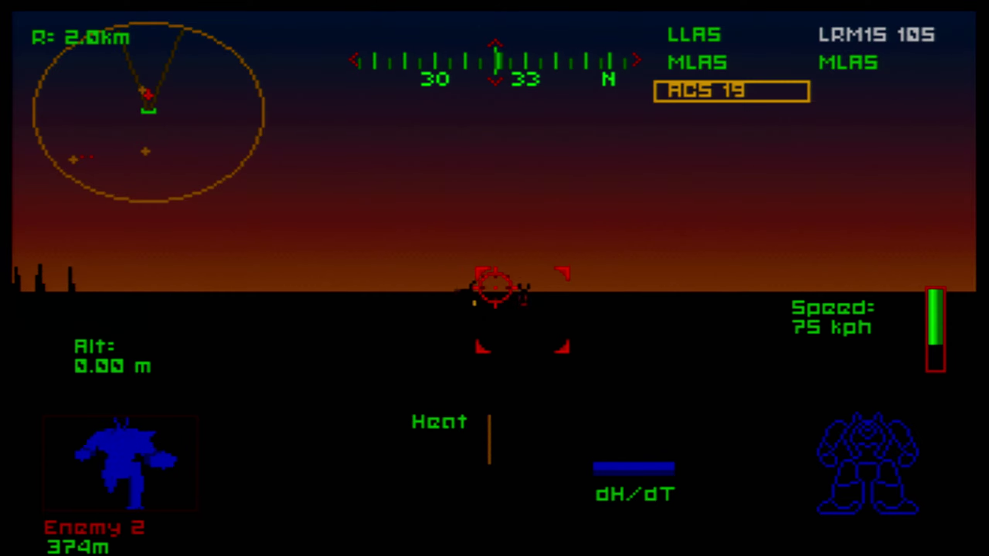
key(Tab)
key(Tab)
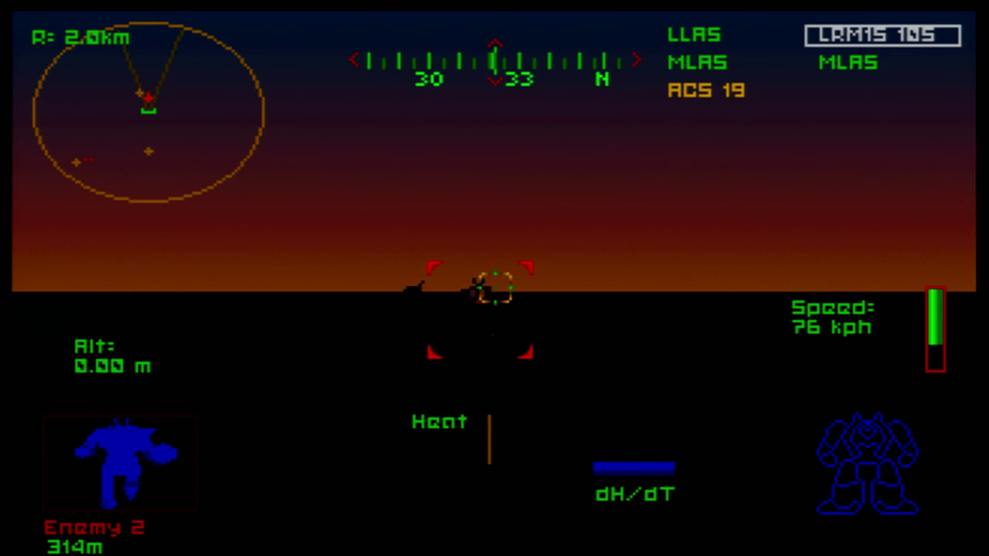
key(Return)
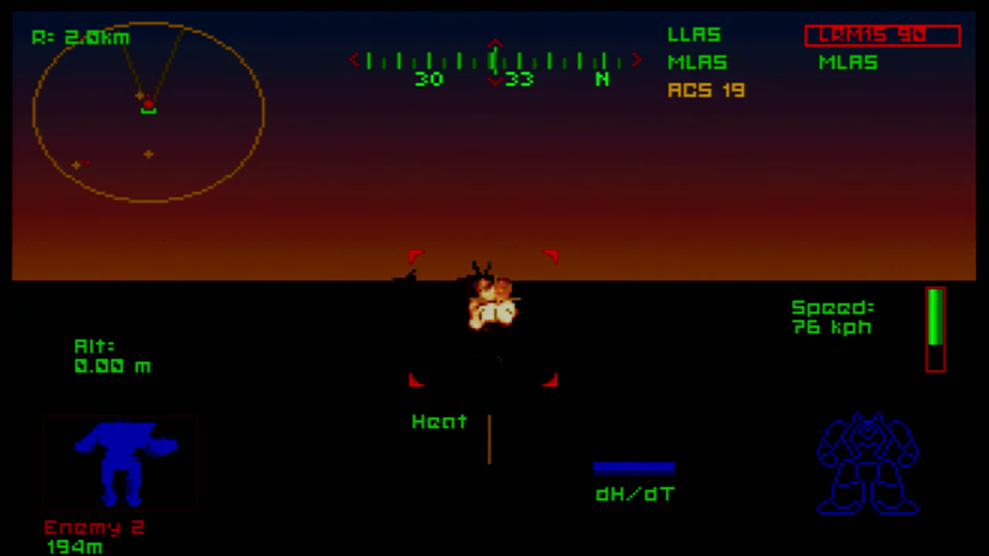
key(Right)
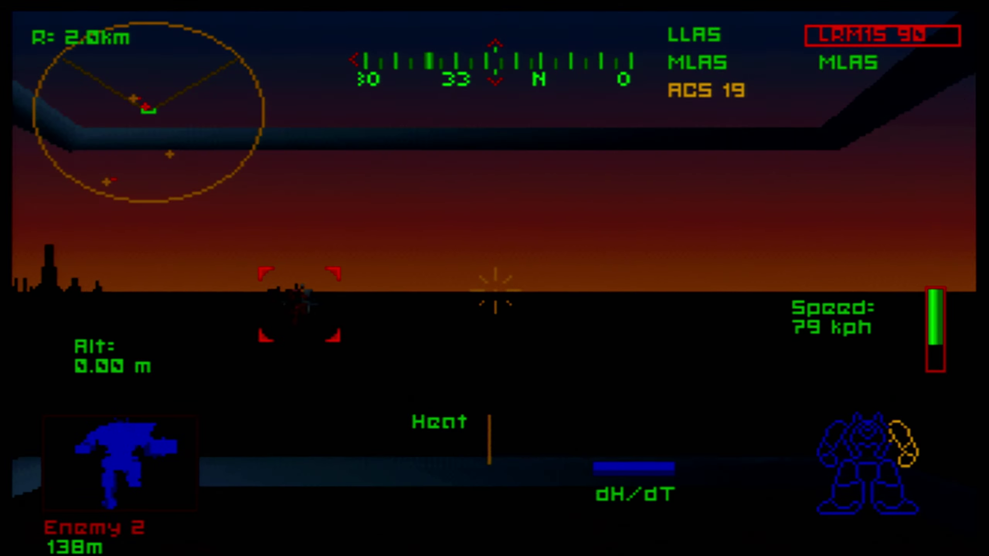
key(Left)
key(Right)
key(BackSpace)
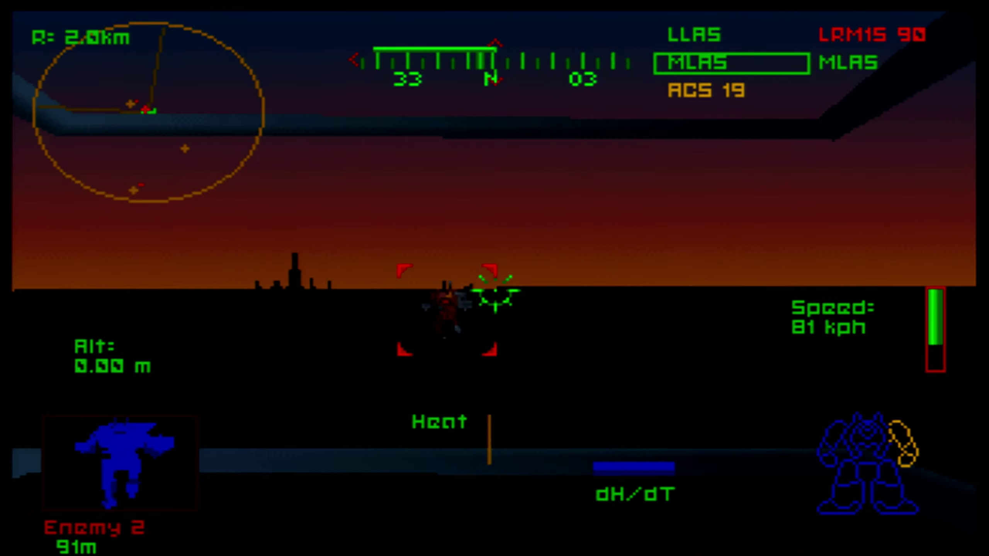
key(Left)
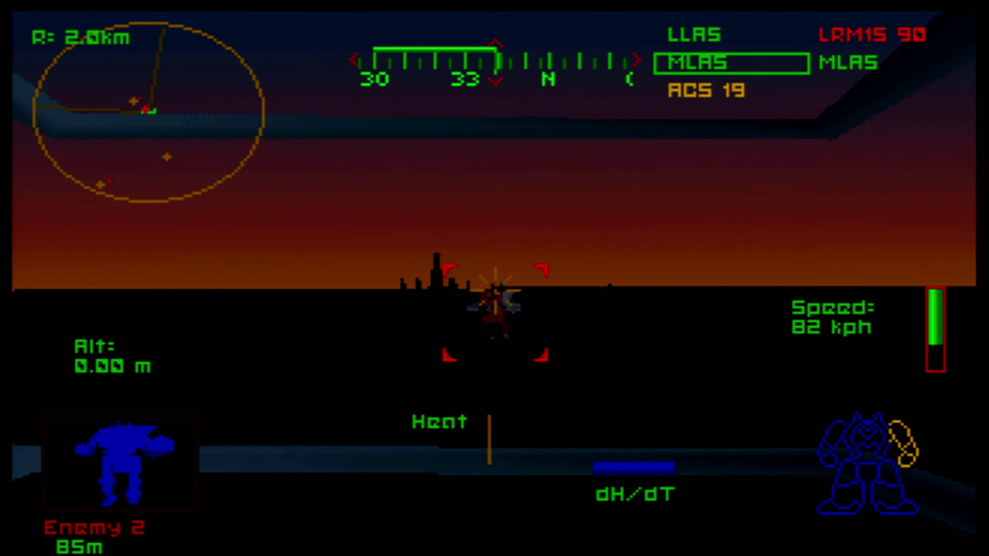
key(BackSpace)
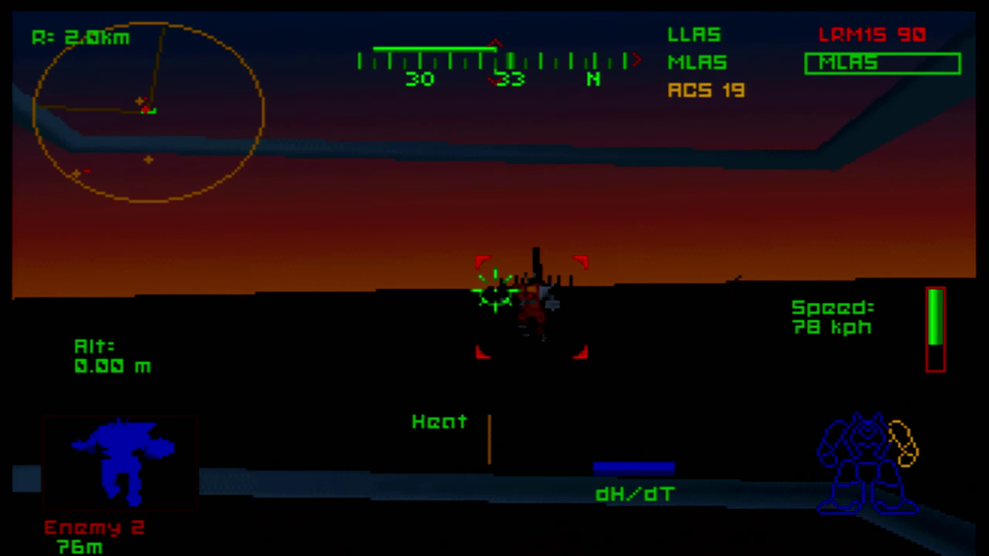
Circle left after Enemy 2 while pounding it with alternating large and medium laser volleys.
key(BackSpace)
key(Return)
key(BackSpace)
key(Left)
key(Return)
key(BackSpace)
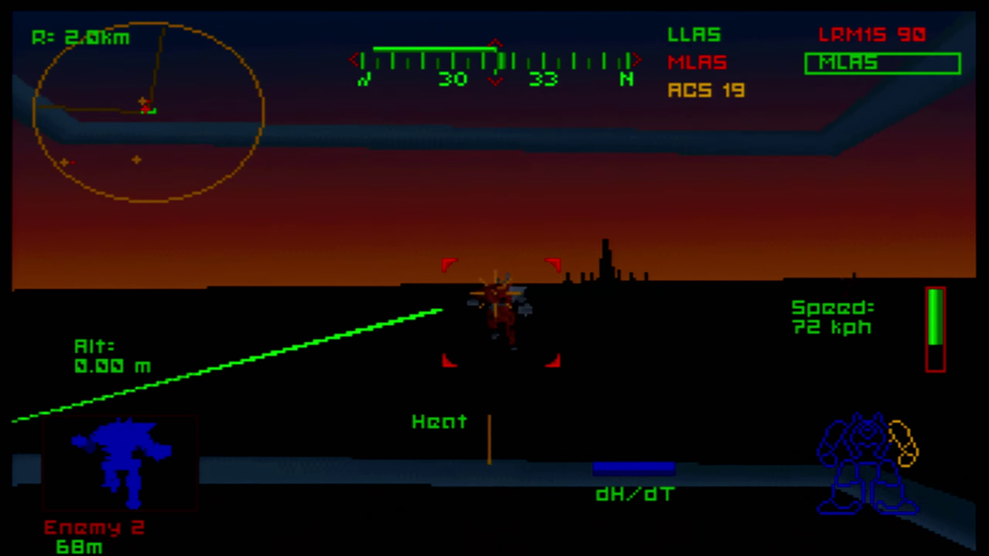
key(Return)
key(BackSpace)
key(BackSpace)
key(BackSpace)
key(Return)
key(BackSpace)
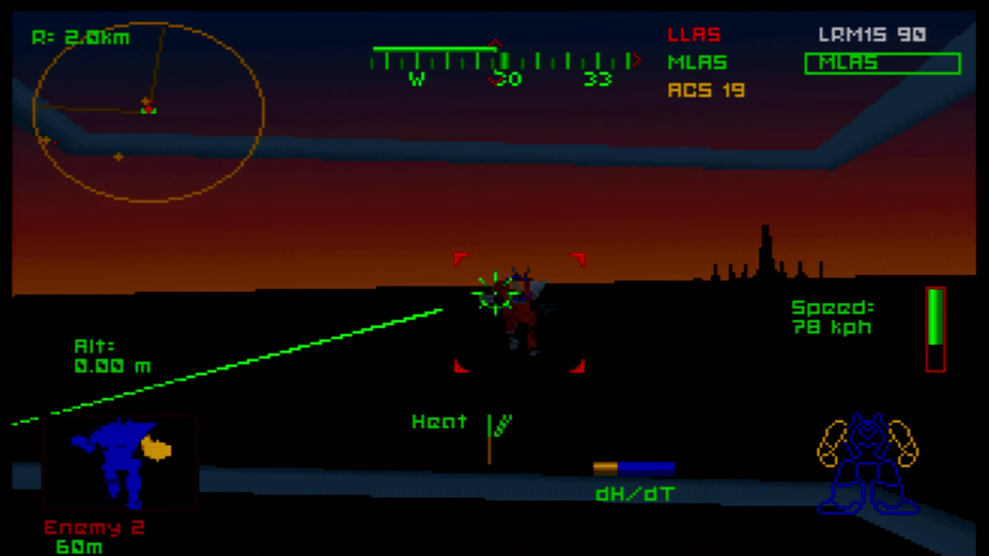
key(Return)
key(BackSpace)
key(Return)
key(BackSpace)
key(Left)
key(BackSpace)
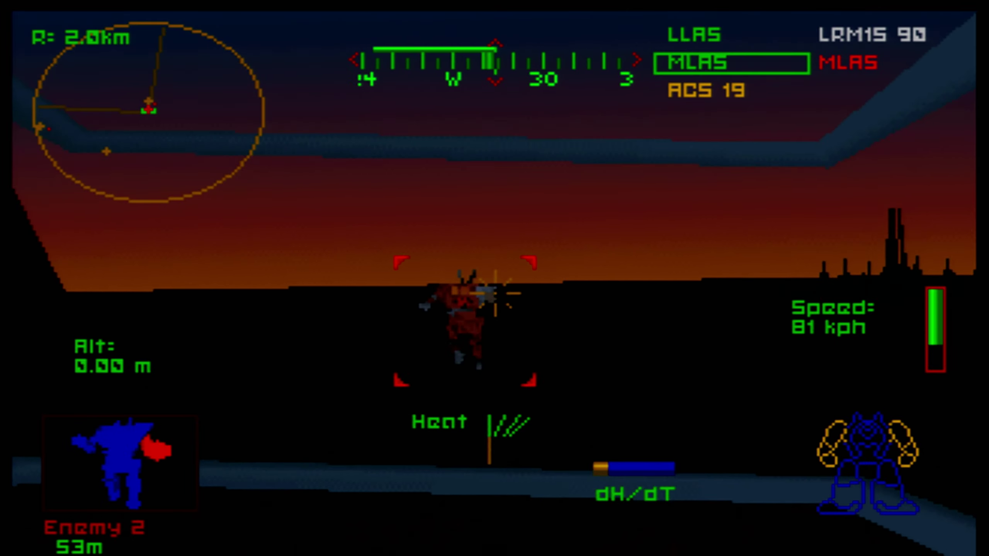
key(Return)
key(BackSpace)
key(Return)
key(BackSpace)
key(Return)
key(BackSpace)
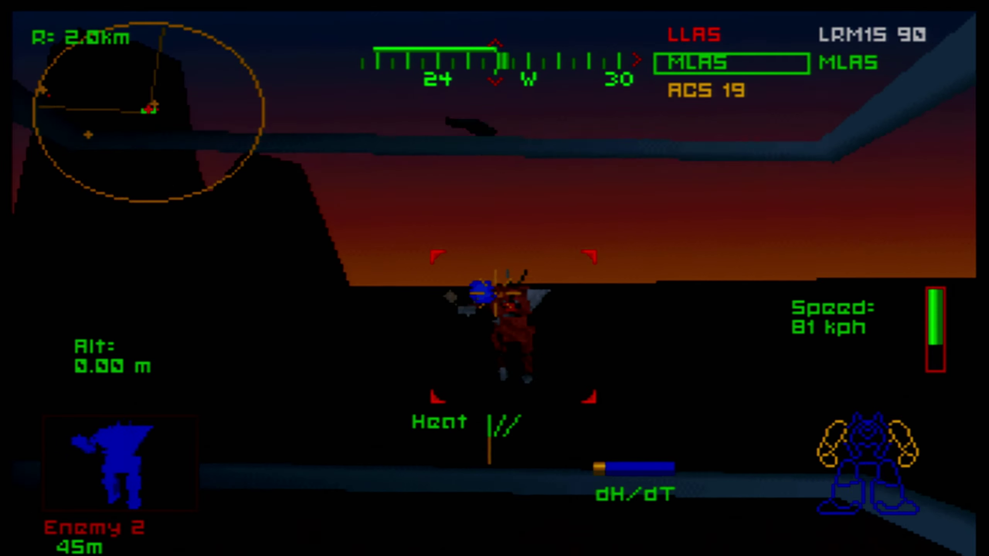
key(Left)
key(Return)
key(BackSpace)
key(Return)
key(BackSpace)
key(Return)
key(BackSpace)
key(Return)
key(BackSpace)
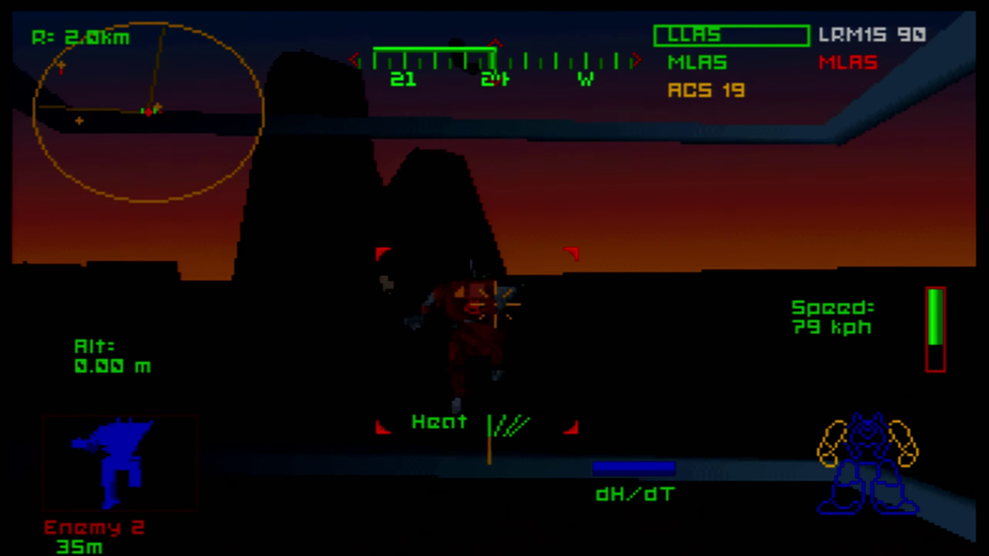
key(Left)
key(Return)
key(BackSpace)
key(Return)
key(BackSpace)
Look around and turn left to bring Enemy 2 back into the targeting brackets.
key(Right)
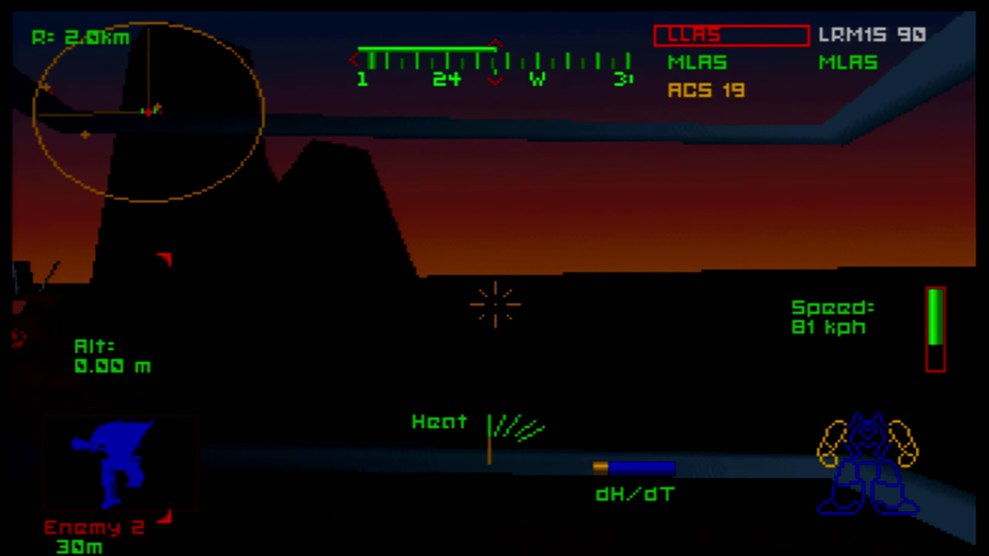
key(Left)
key(BackSpace)
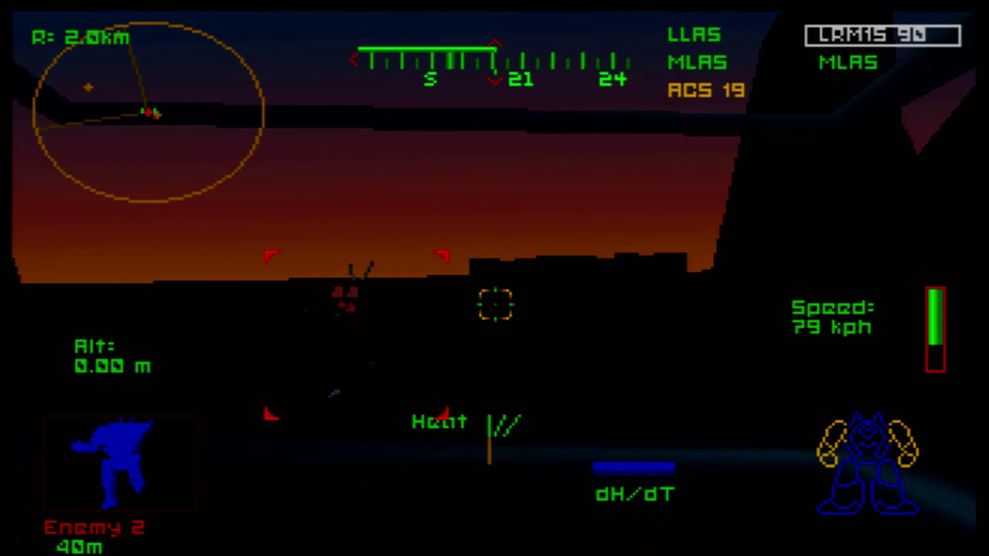
key(Left)
key(Left)
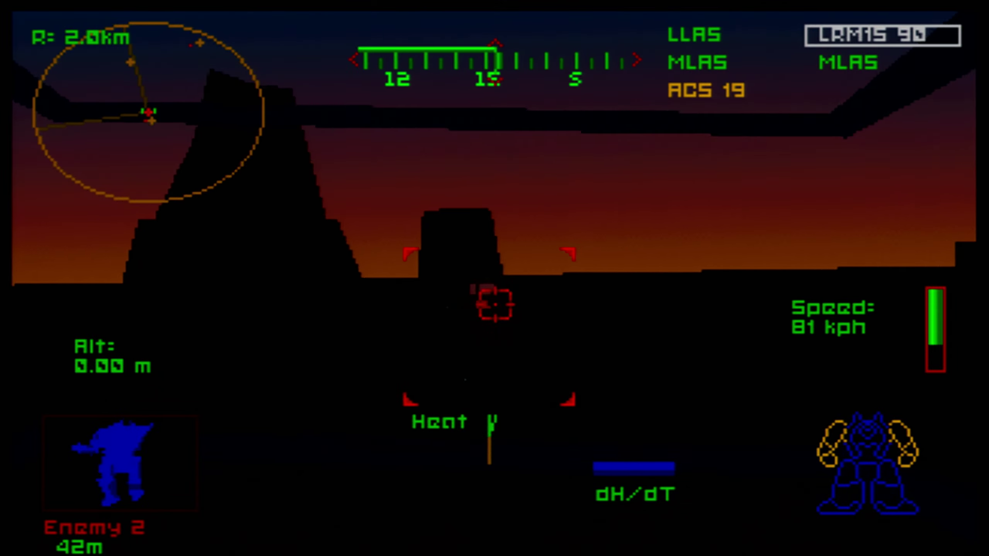
Keep tracking Enemy 2 leftward, cycling between large and medium lasers and firing repeated volleys.
key(BackSpace)
key(Left)
key(Return)
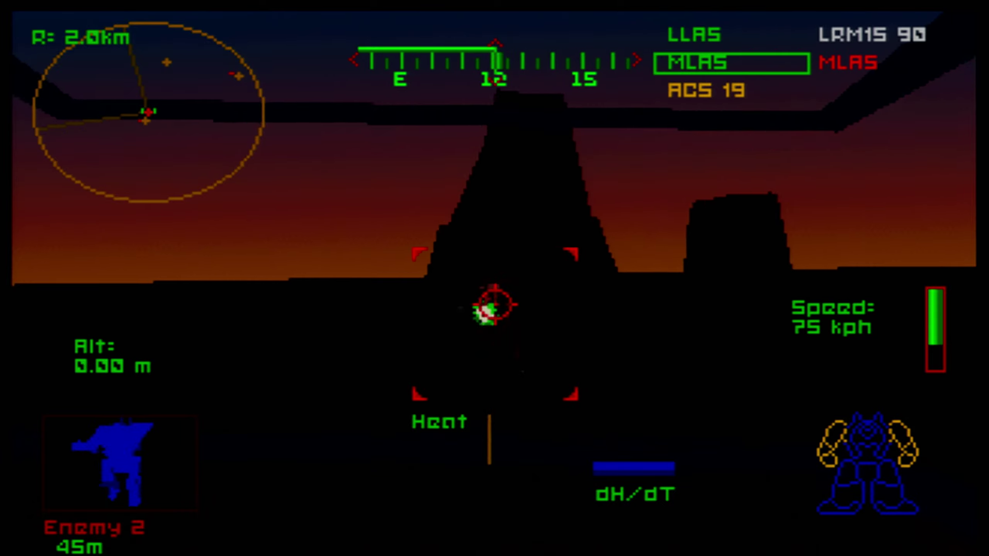
key(BackSpace)
key(Return)
key(Left)
key(Return)
key(BackSpace)
key(Return)
key(BackSpace)
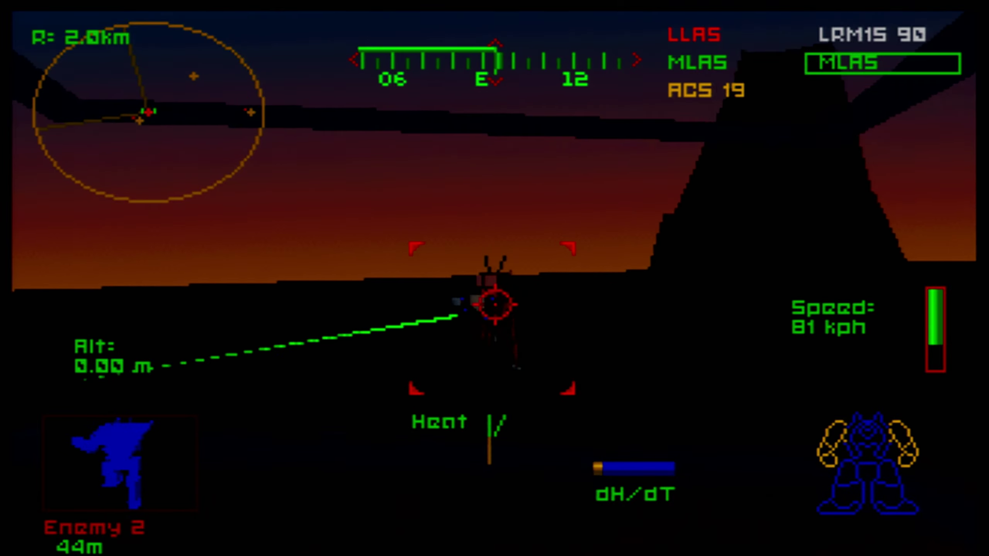
key(Return)
key(BackSpace)
key(BackSpace)
key(Left)
key(Return)
key(BackSpace)
key(Return)
key(BackSpace)
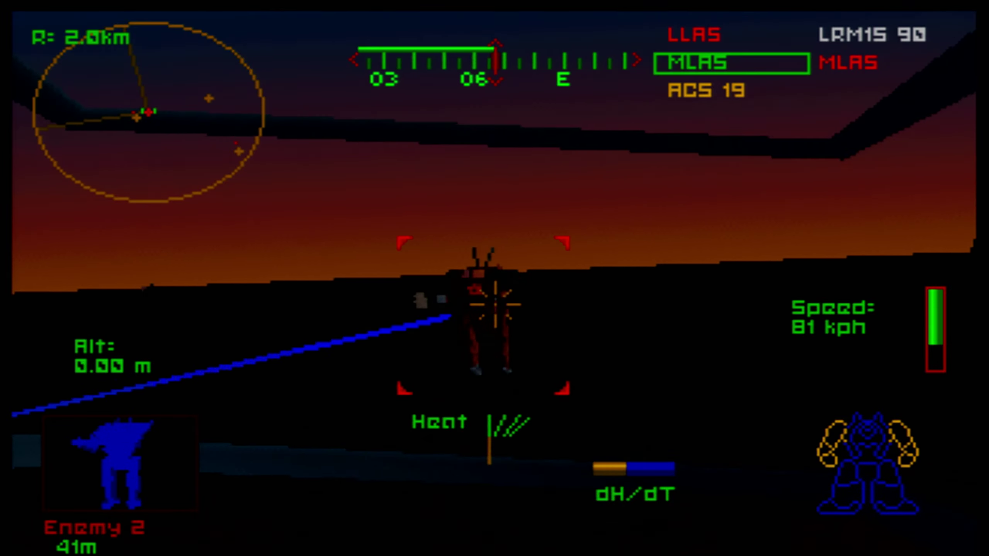
key(BackSpace)
key(BackSpace)
key(Left)
key(BackSpace)
key(Return)
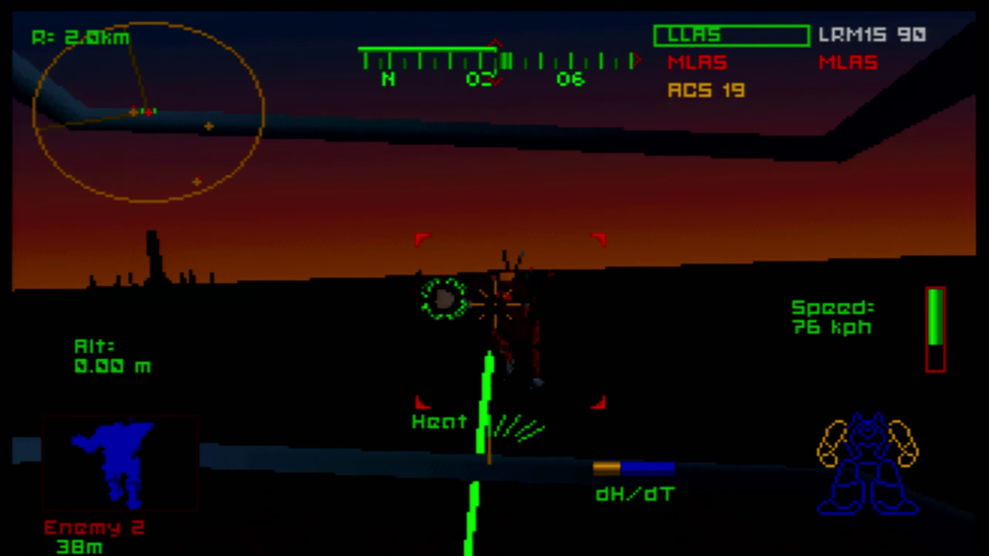
key(BackSpace)
key(Return)
key(BackSpace)
key(Left)
key(BackSpace)
key(BackSpace)
key(Return)
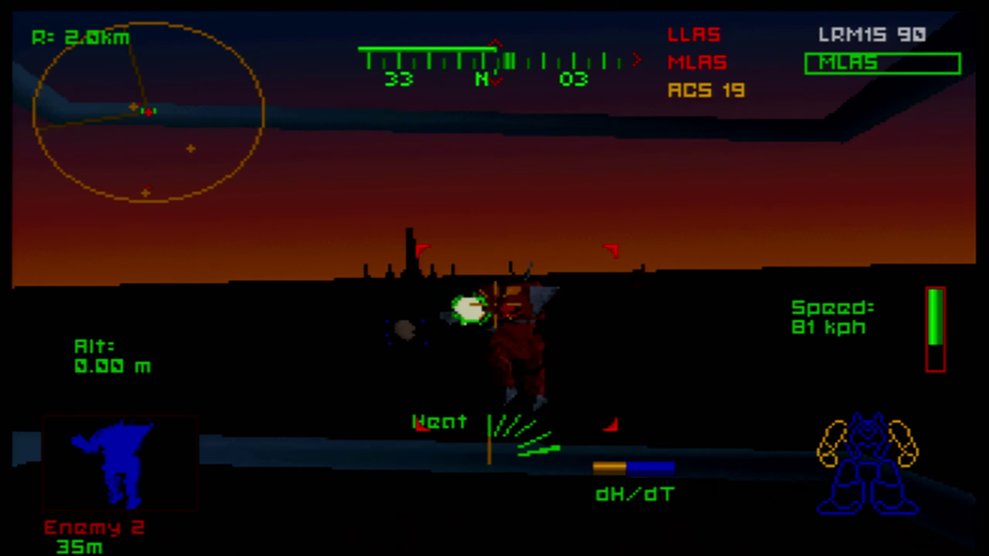
key(BackSpace)
key(BackSpace)
key(Left)
key(BackSpace)
key(Return)
key(BackSpace)
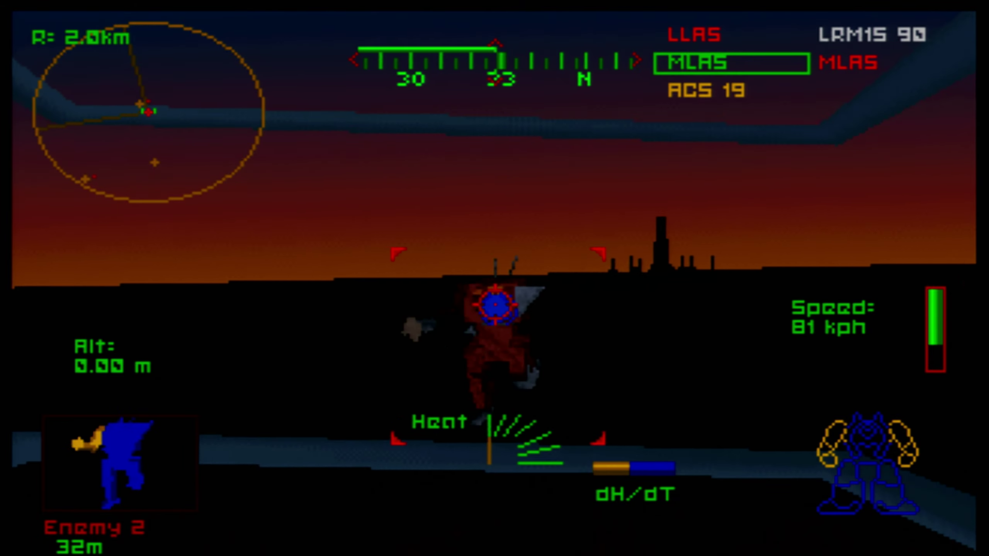
key(BackSpace)
key(BackSpace)
key(Return)
key(Left)
key(BackSpace)
key(BackSpace)
key(Return)
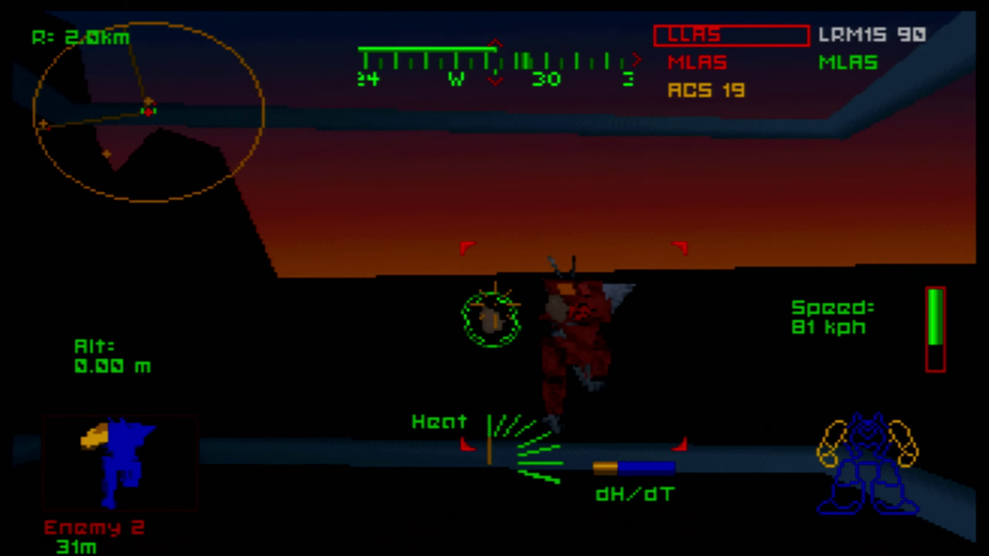
key(BackSpace)
key(Return)
key(BackSpace)
key(Left)
key(BackSpace)
Adjust the Zeus's speed and turn it onto a new heading.
key(Return)
key(BackSpace)
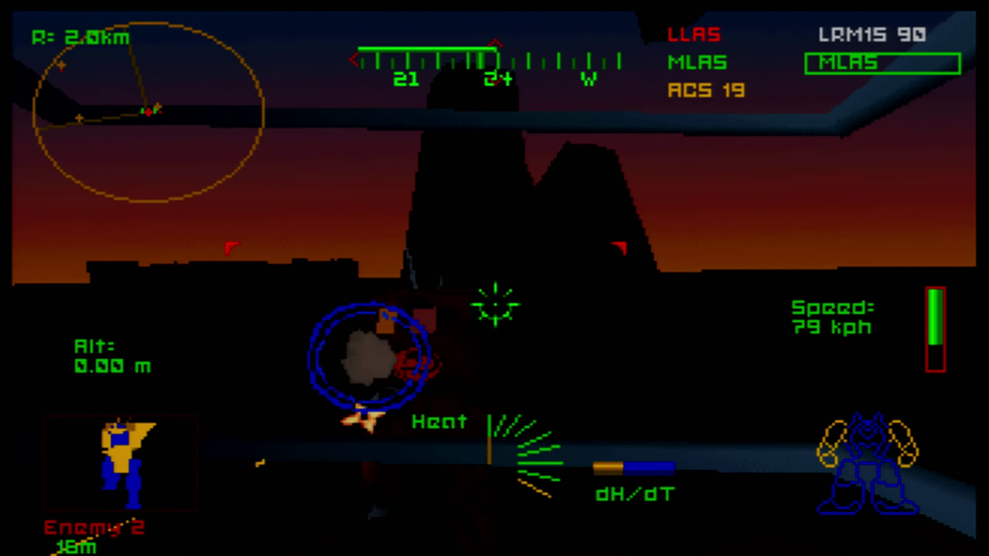
key(BackSpace)
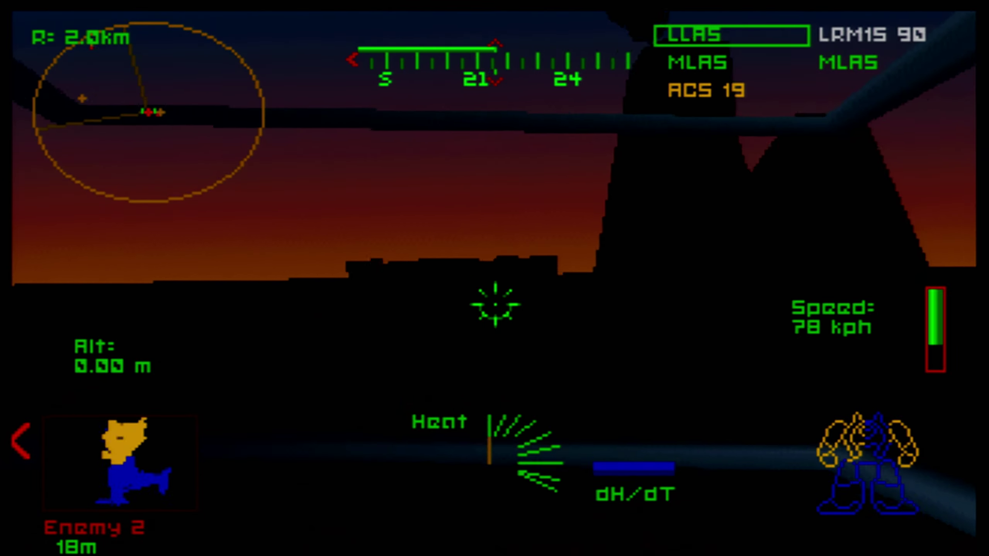
key(Left)
key(Right)
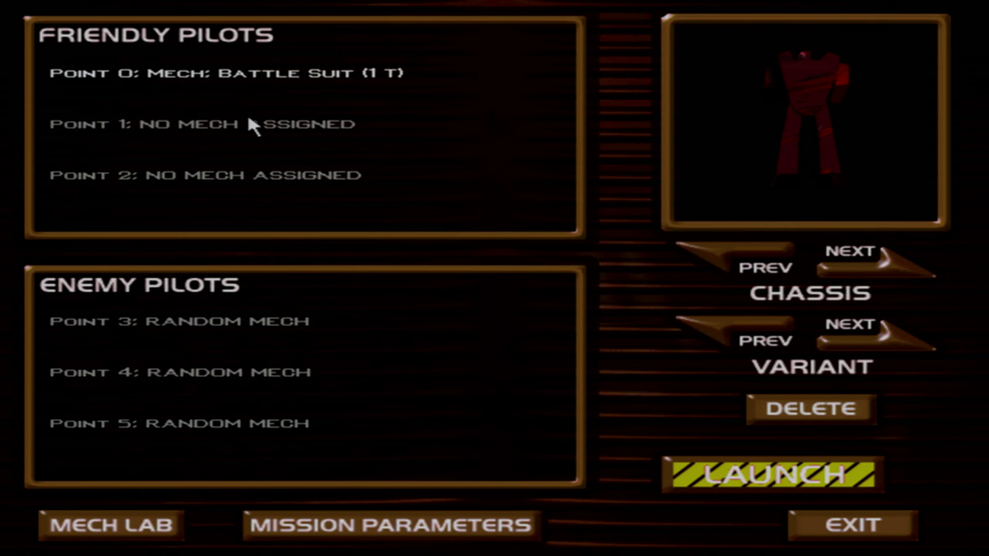
Quit MechWarrior 2 through Mercenary > Flee to Windows, answering Yes to Sell Out?
click(5, 10)
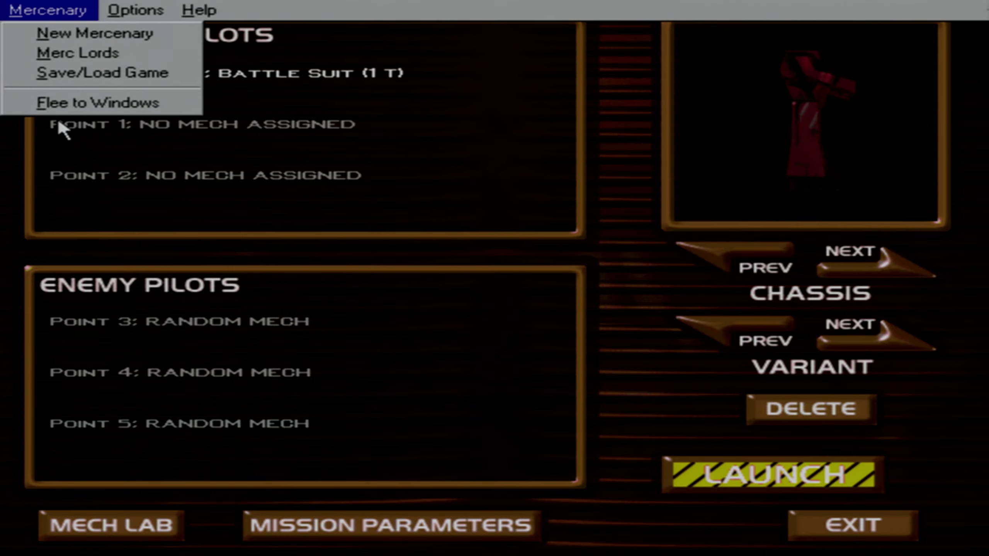
click(69, 104)
click(397, 346)
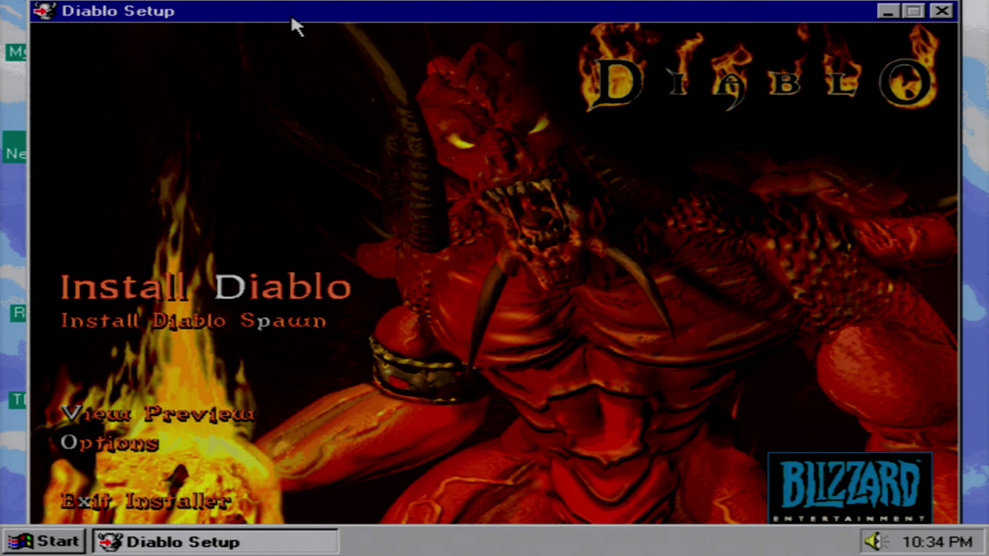
Start the Diablo install, agree to the license, install DirectX 7, and decline restarting.
click(203, 294)
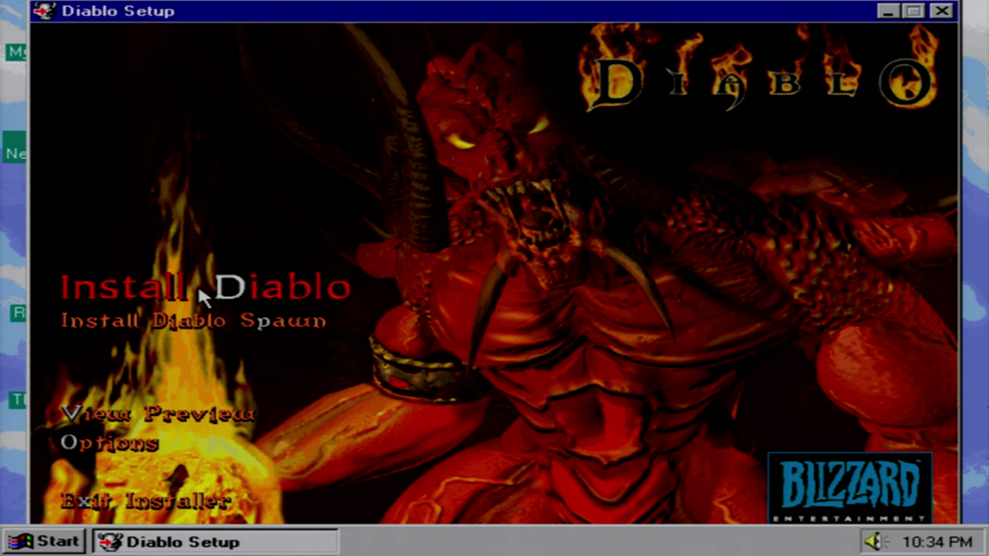
click(453, 459)
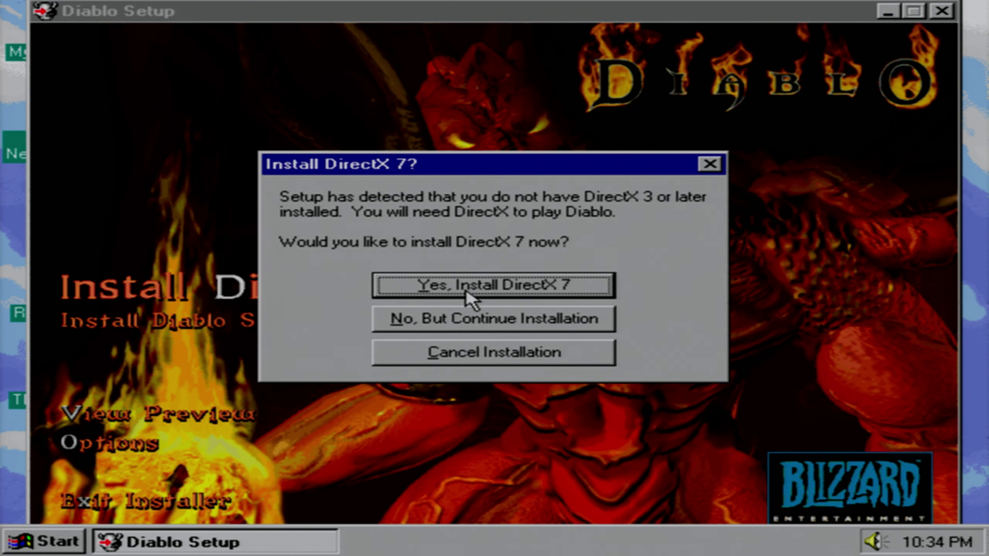
click(475, 294)
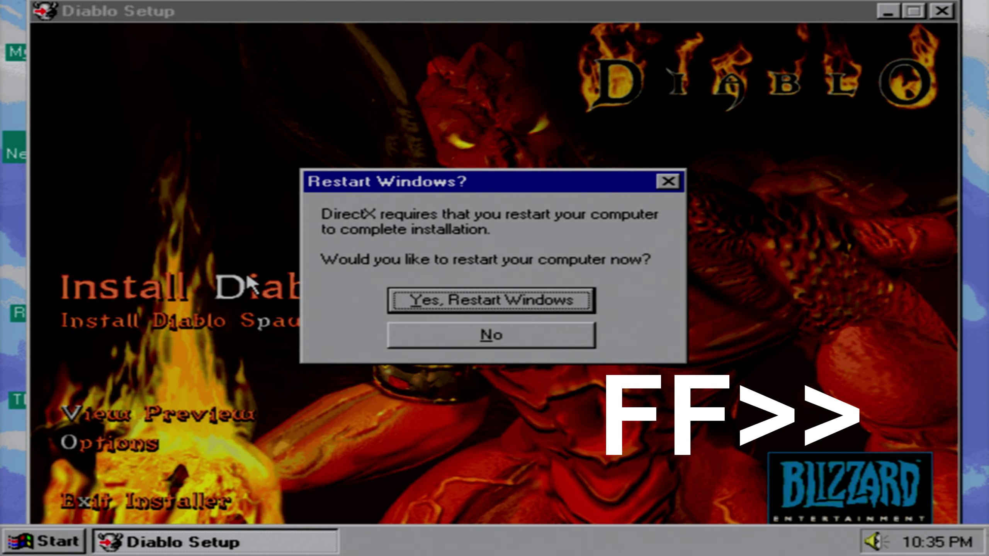
click(487, 334)
Set the install folder to the Games folder on drive C: and confirm.
click(348, 285)
double_click(294, 214)
click(300, 365)
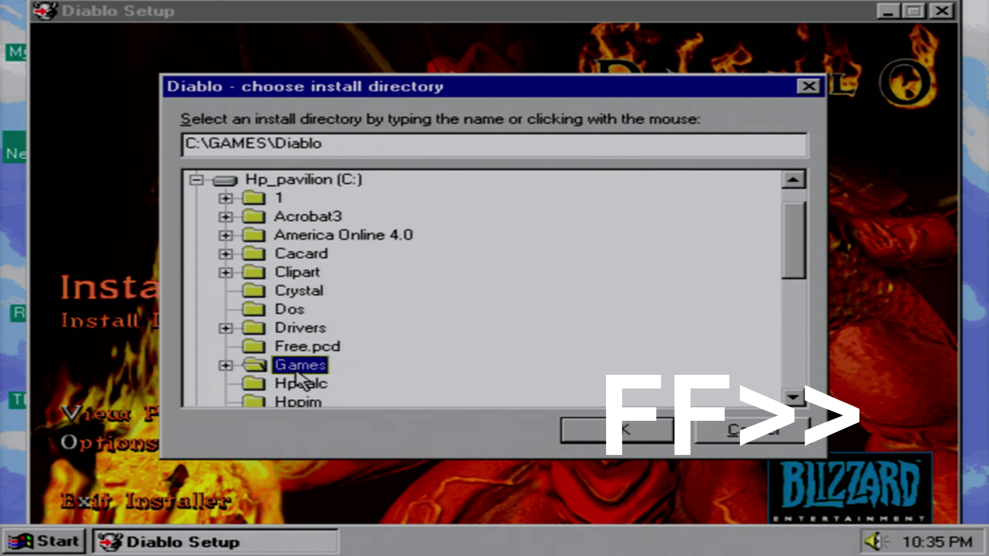
click(611, 430)
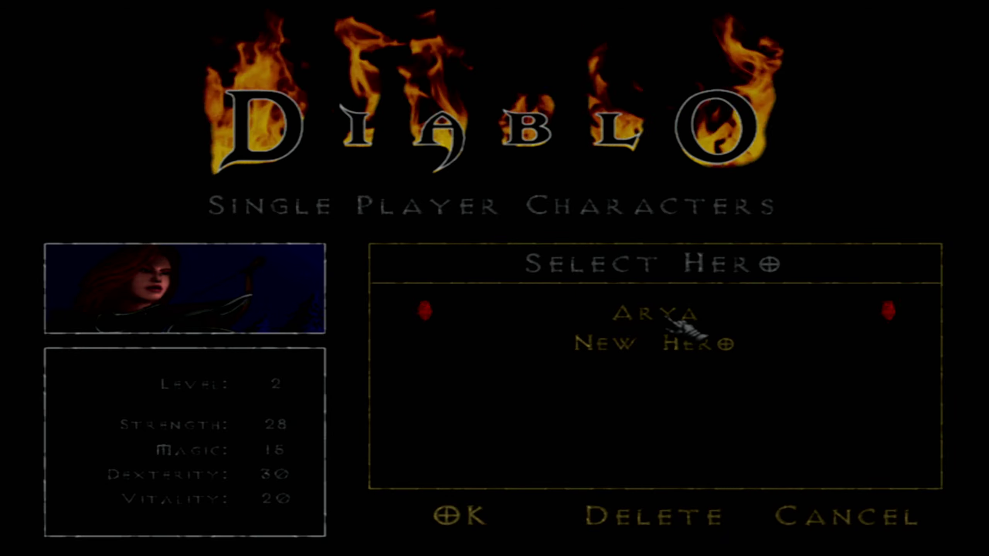
Browse the New Hero class list, cancel out, and select the existing hero Arya.
click(669, 347)
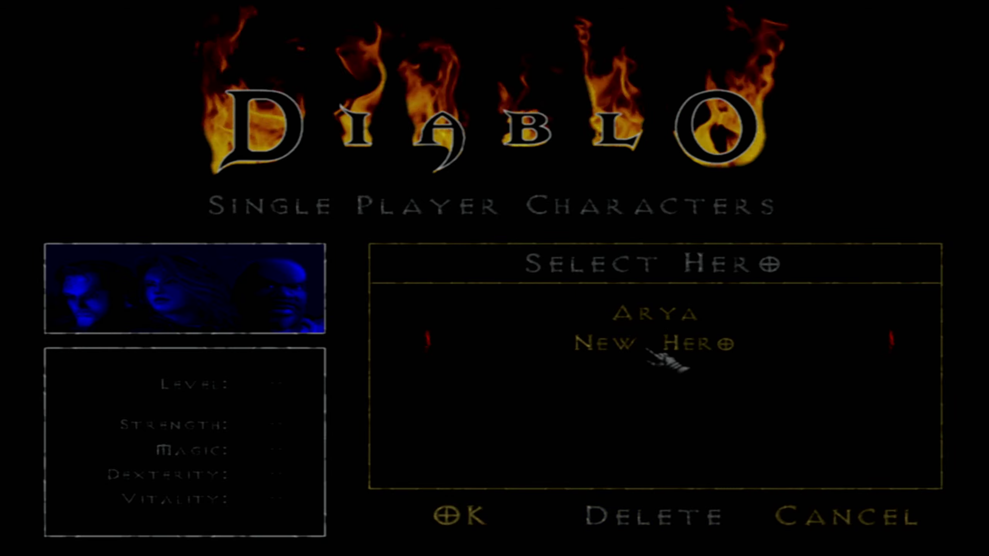
click(653, 353)
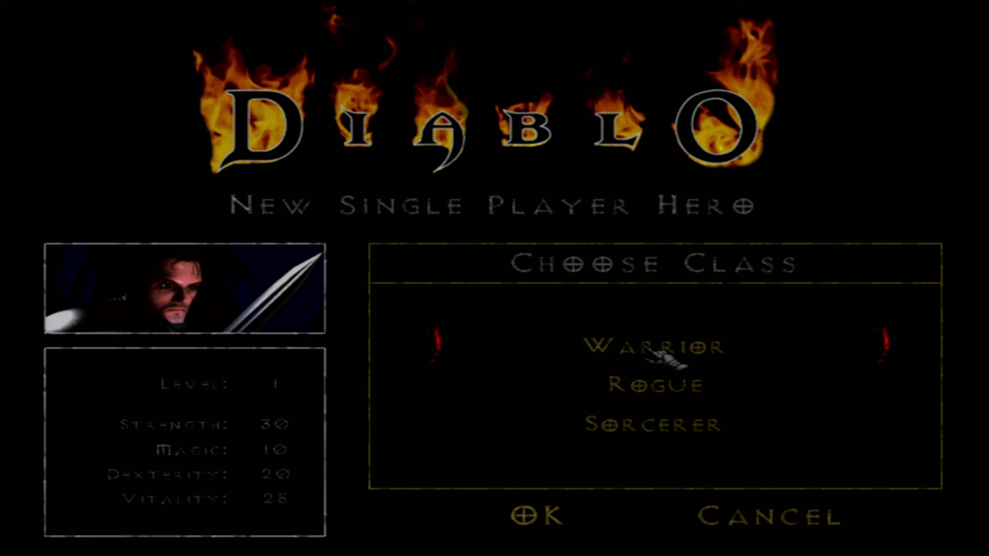
click(746, 518)
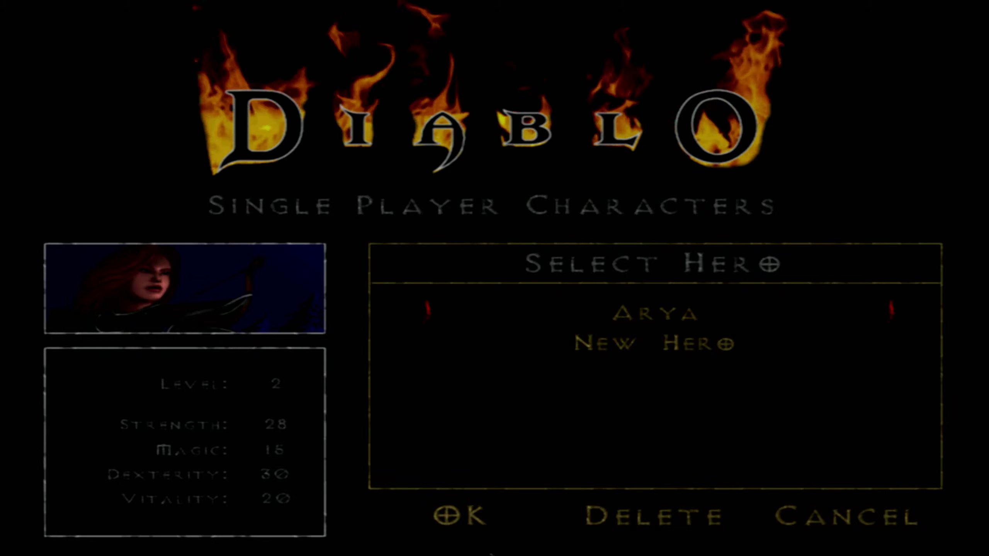
click(483, 516)
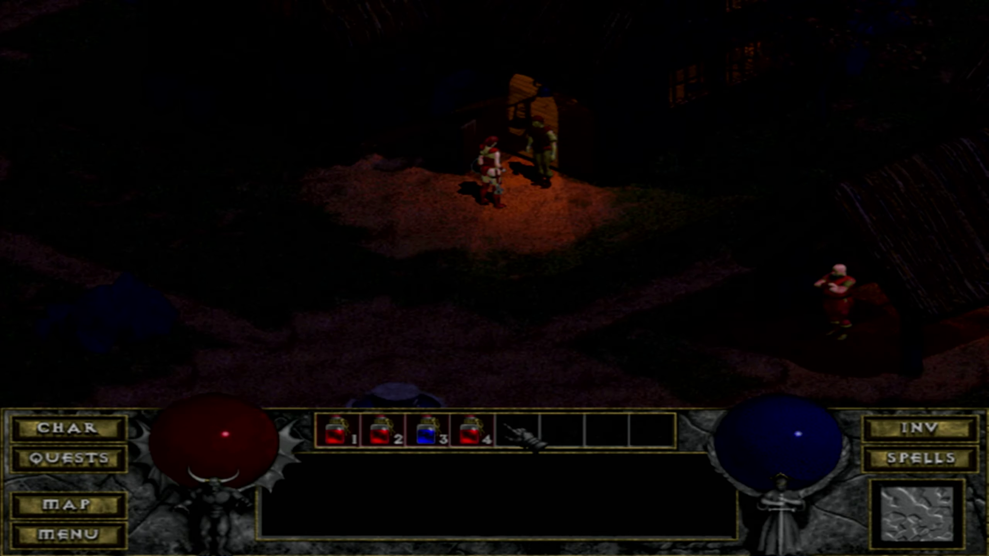
Walk Arya to the Rising Sun tavern, talk to Ogden, and leave the conversation.
key(Right)
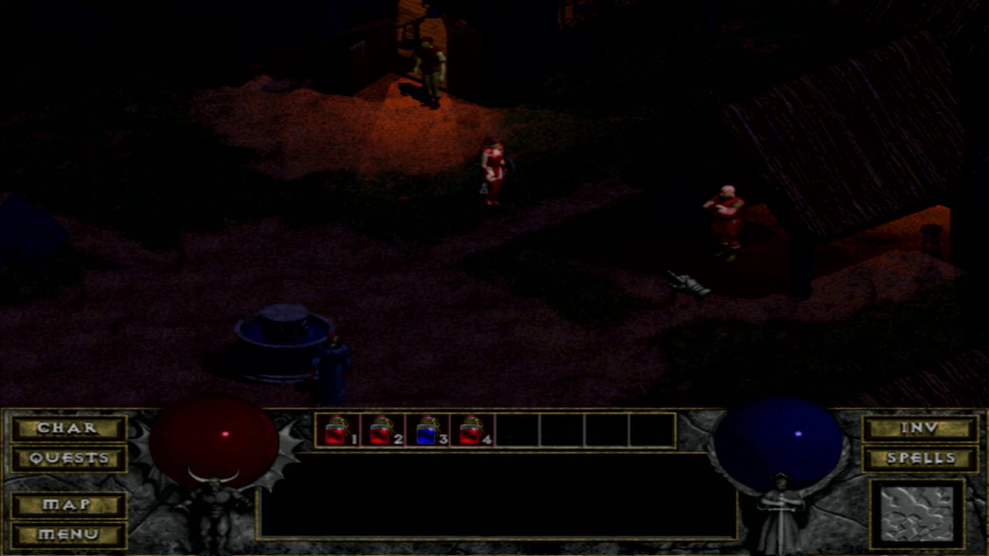
key(Left)
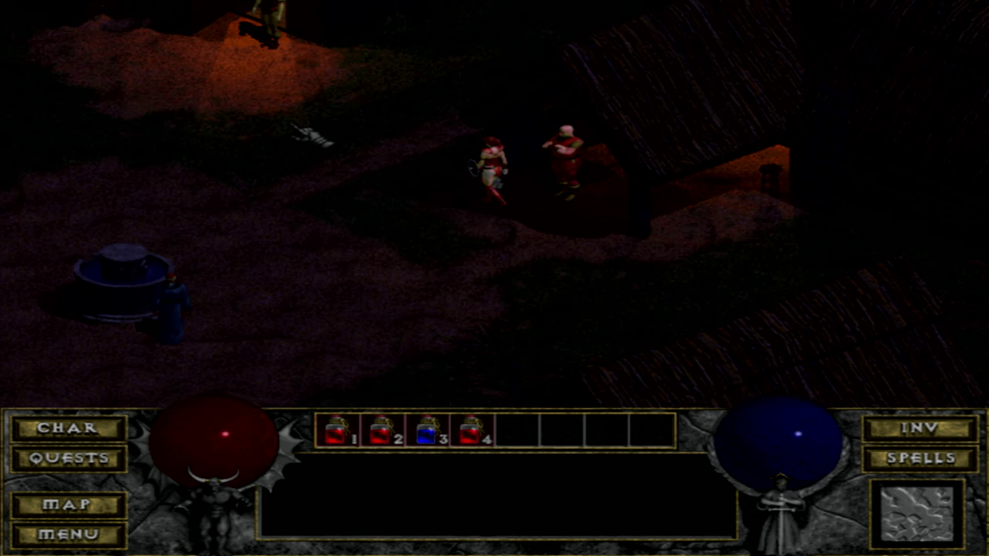
key(Up)
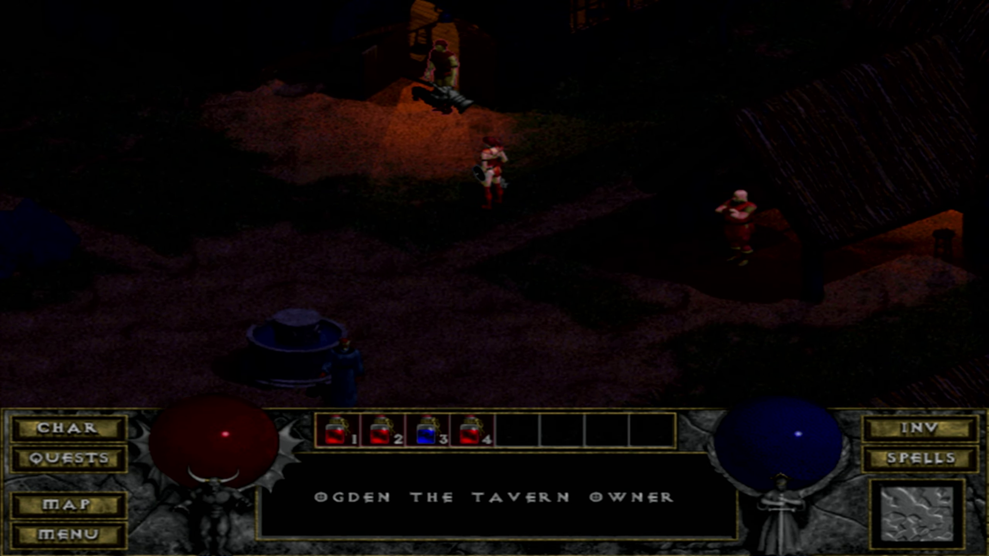
click(480, 108)
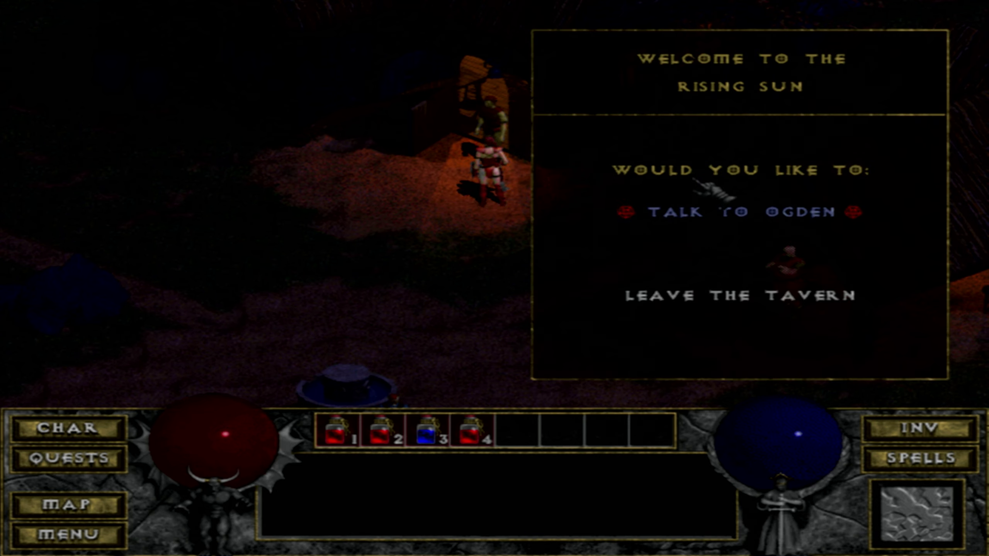
key(Escape)
key(Escape)
key(Escape)
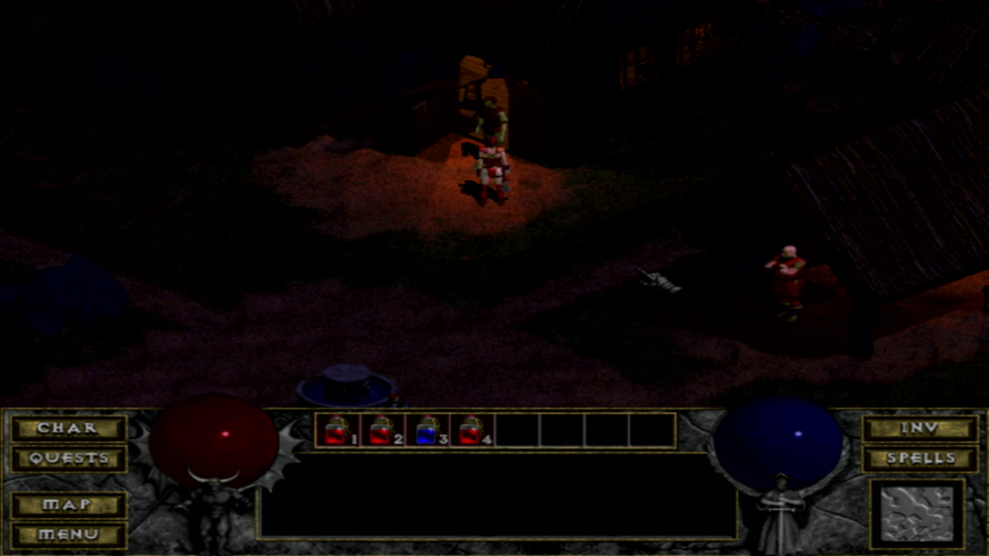
Check the Rogue's character stats and inventory, then close the panels and walk across town.
click(112, 439)
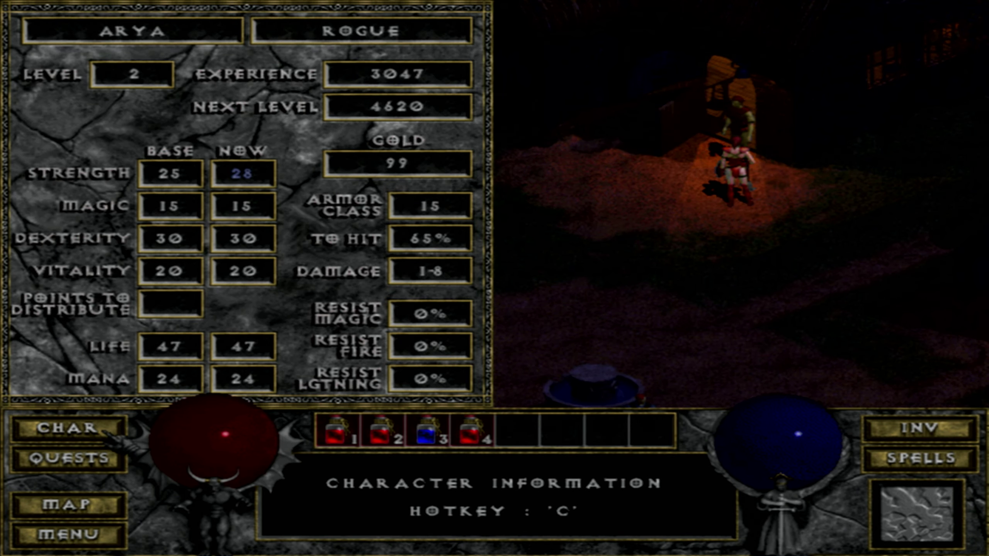
click(112, 439)
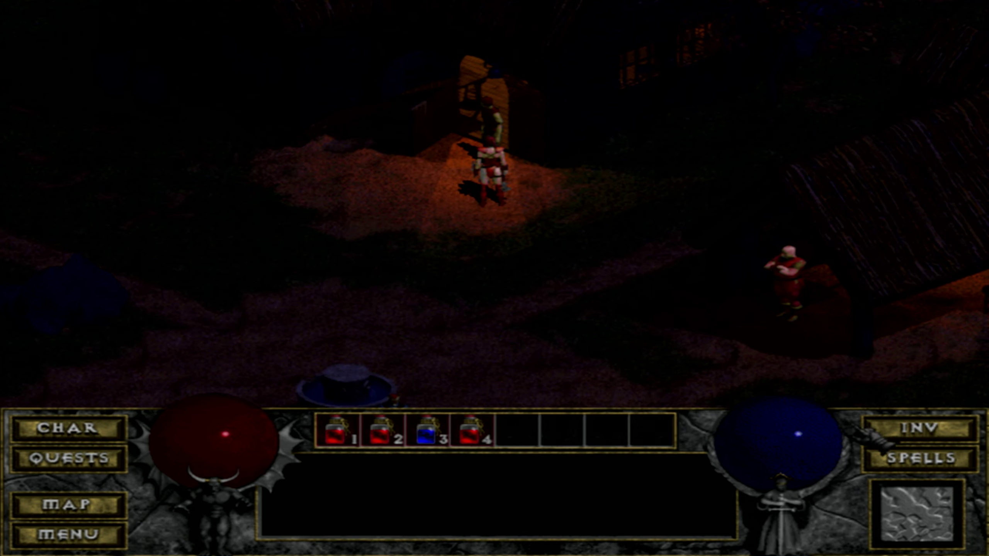
click(949, 430)
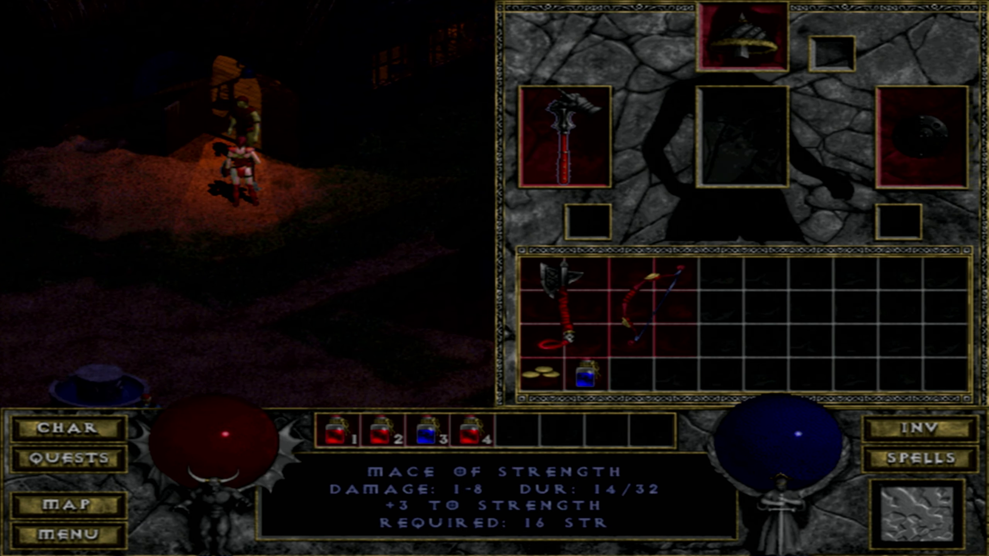
click(425, 186)
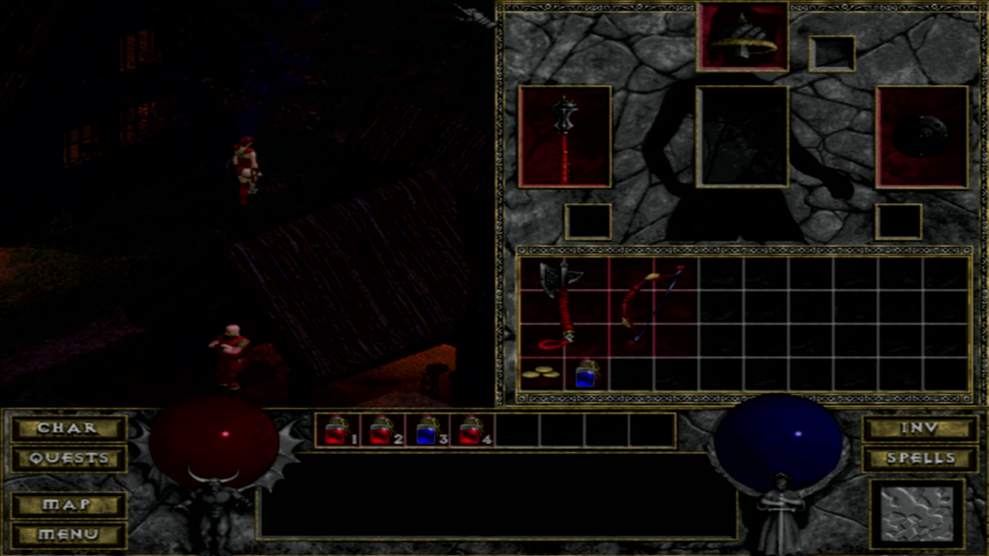
key(c)
key(c)
key(i)
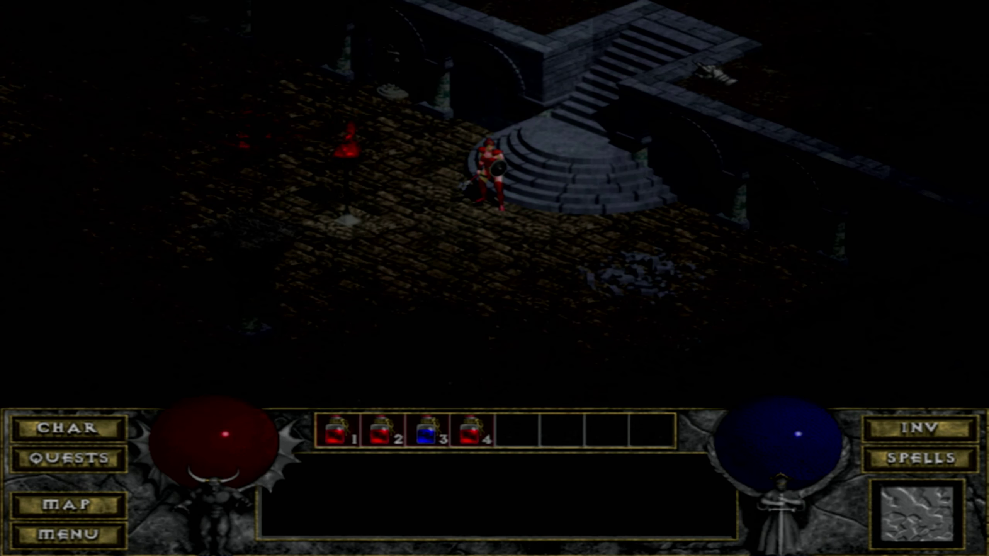
Walk through the first dungeon rooms, killing a Fallen One and attacking a zombie.
key(Left)
key(Left)
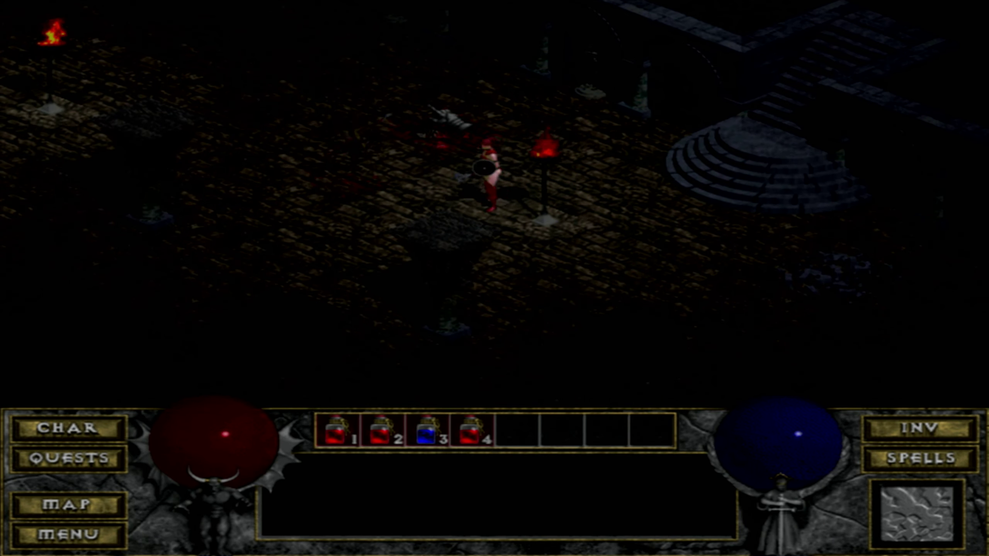
key(x)
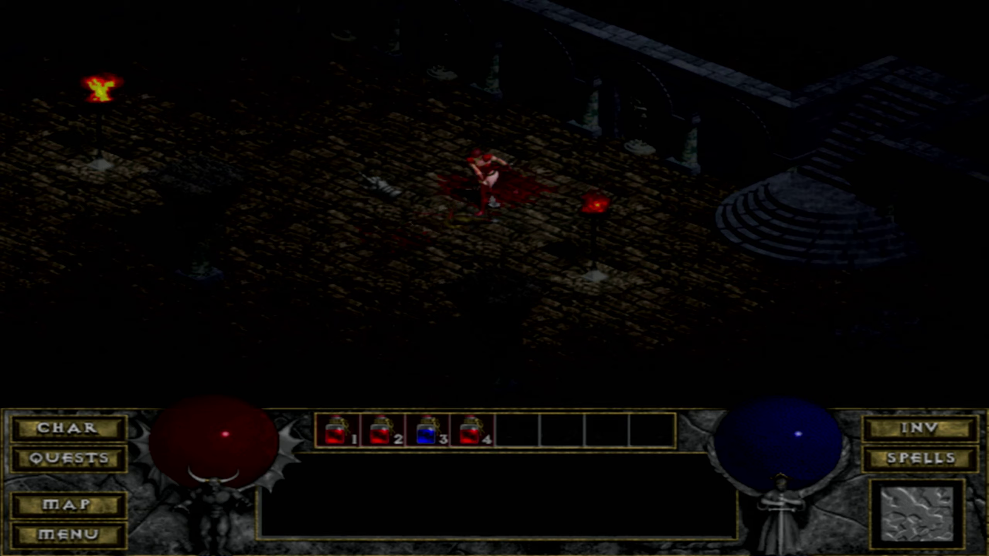
key(Left)
key(Left)
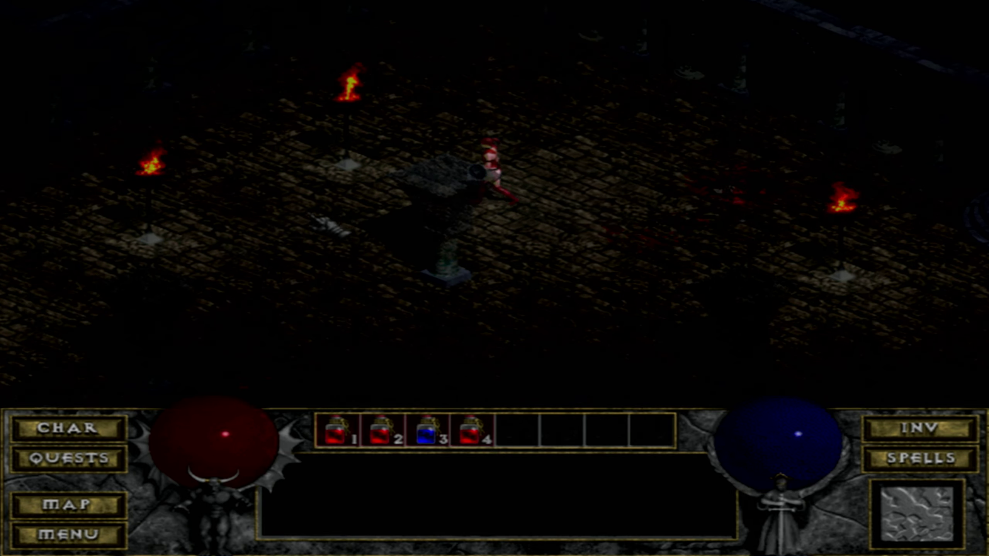
key(Left)
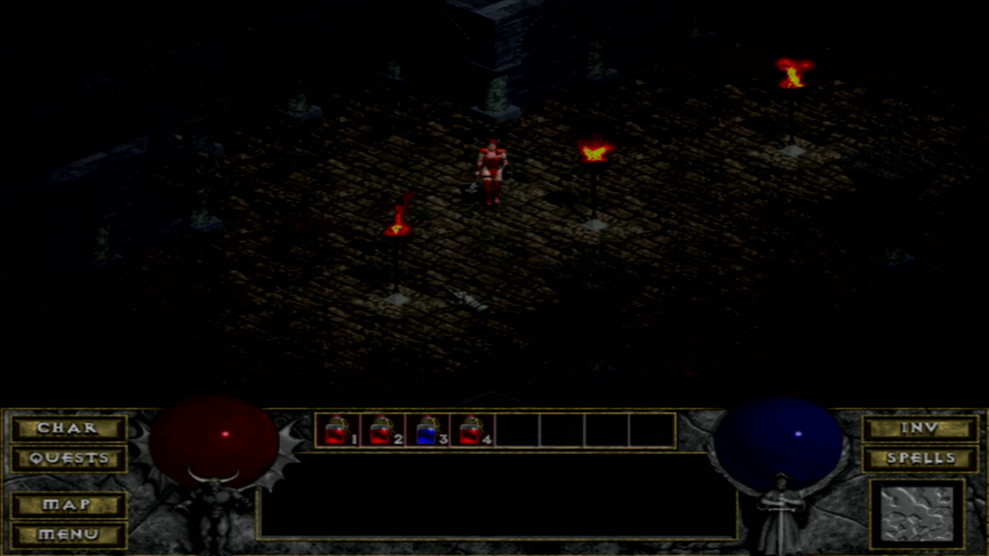
key(Left)
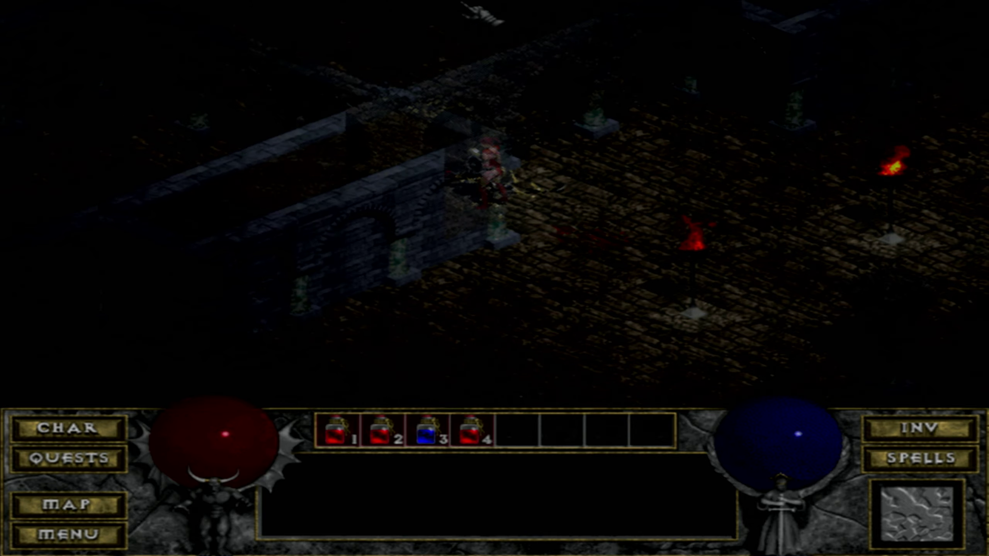
key(Left)
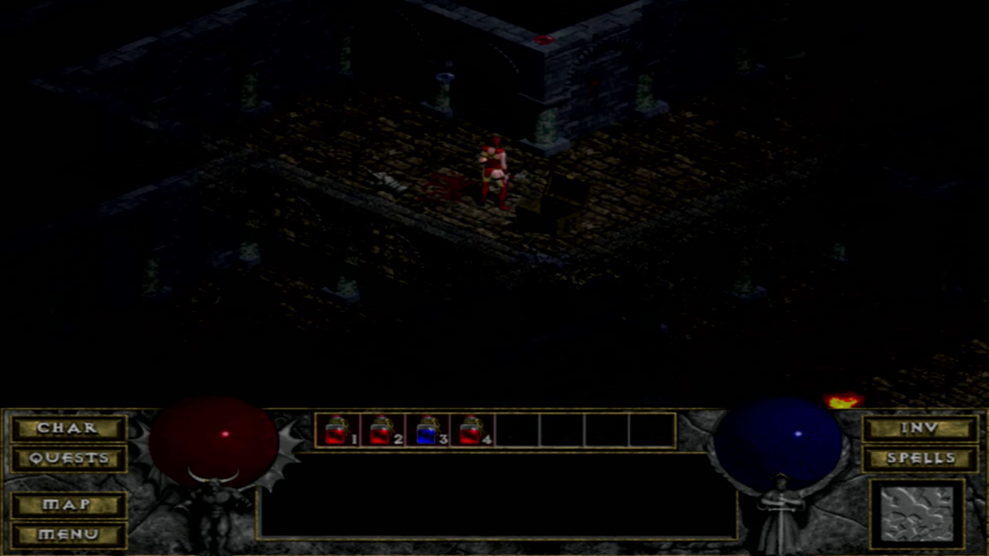
key(Left)
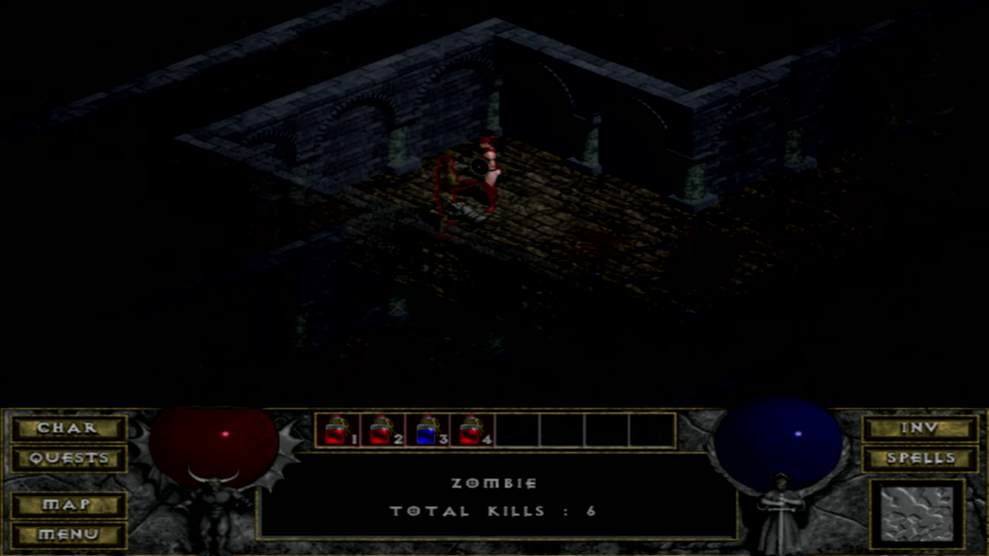
Fight the scavenger and pick up the mana and healing potions into the belt.
key(Right)
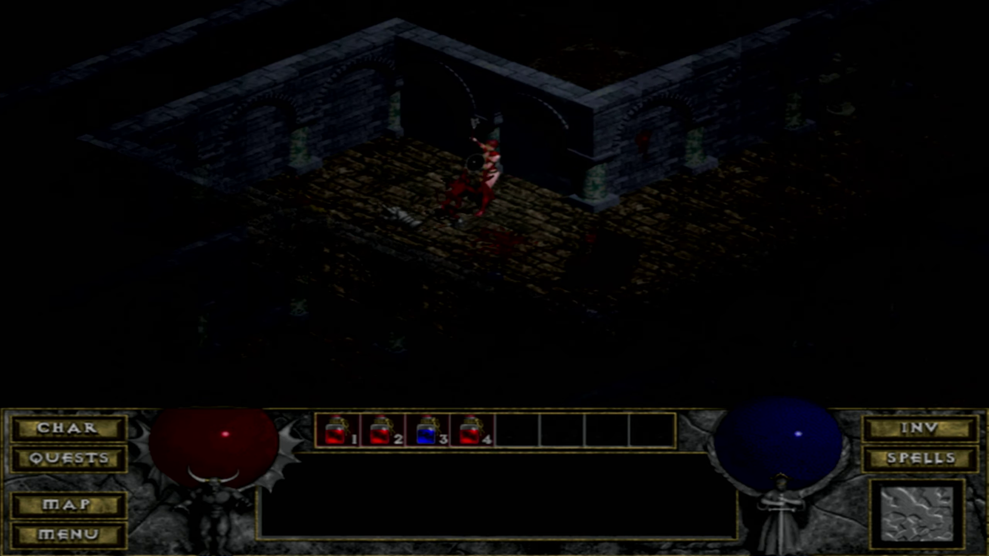
key(Right)
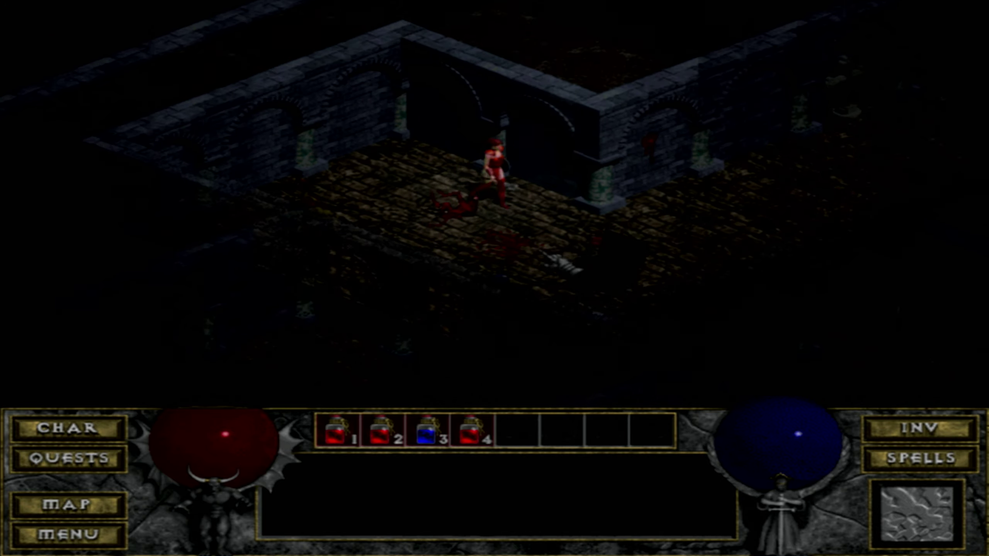
key(Right)
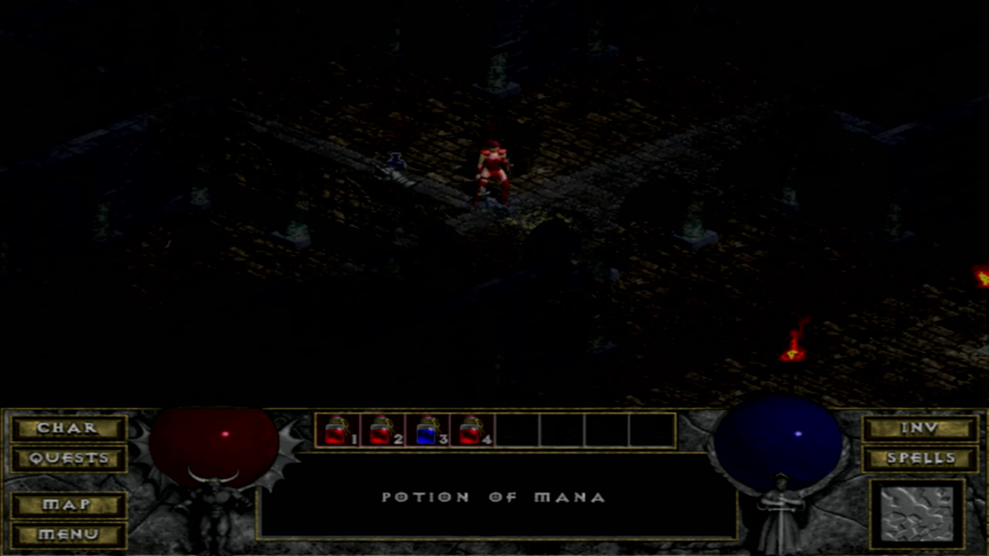
key(Left)
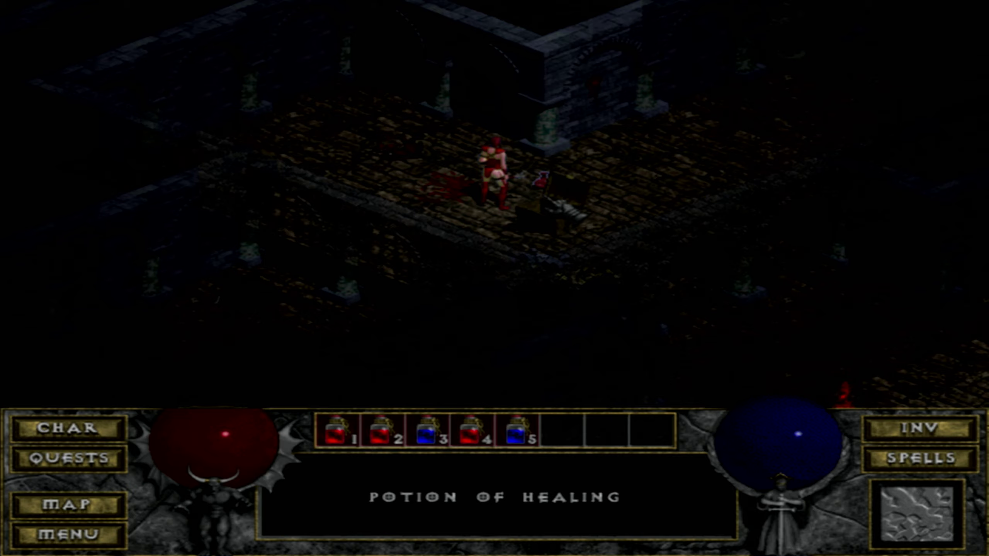
Explore deeper past the door, then bring up the Diablo game menu.
key(Down)
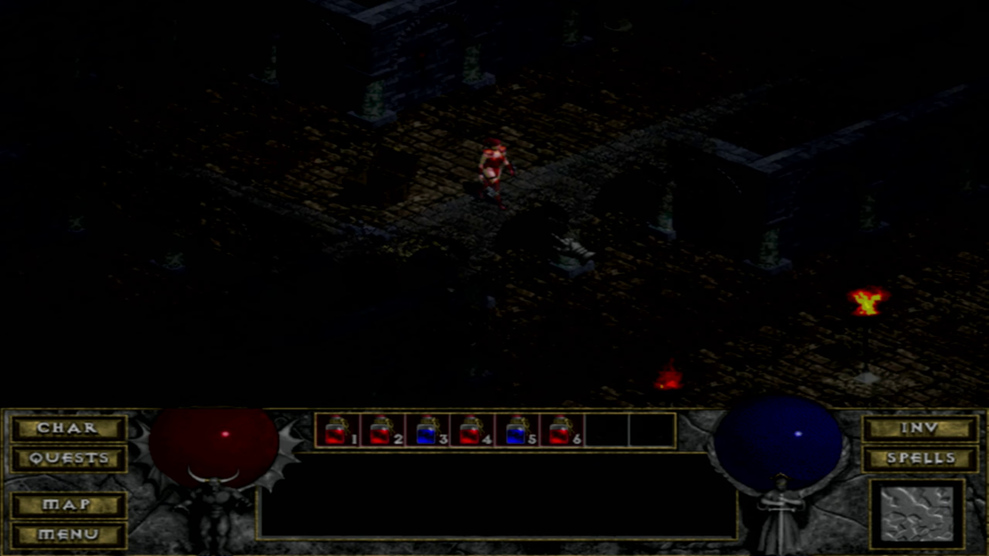
key(Right)
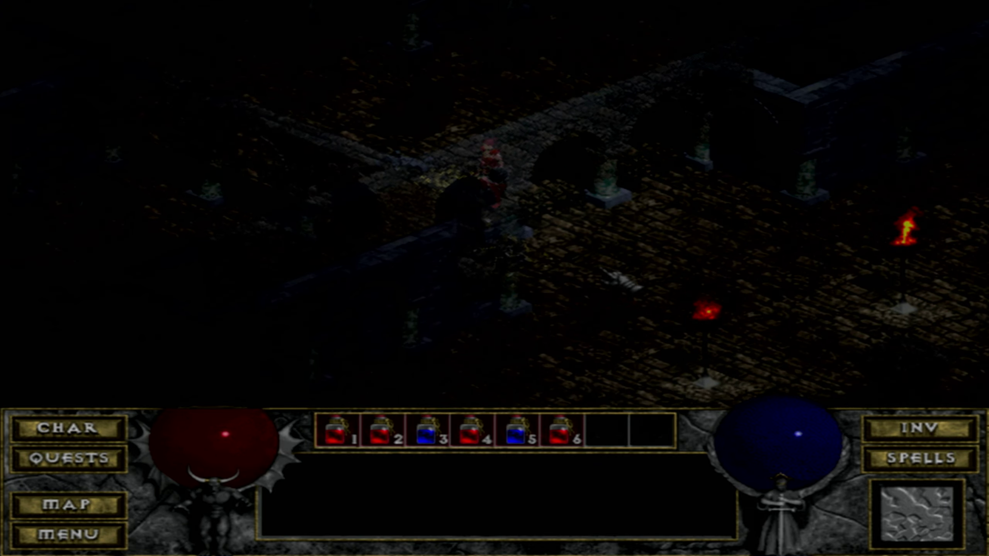
key(Right)
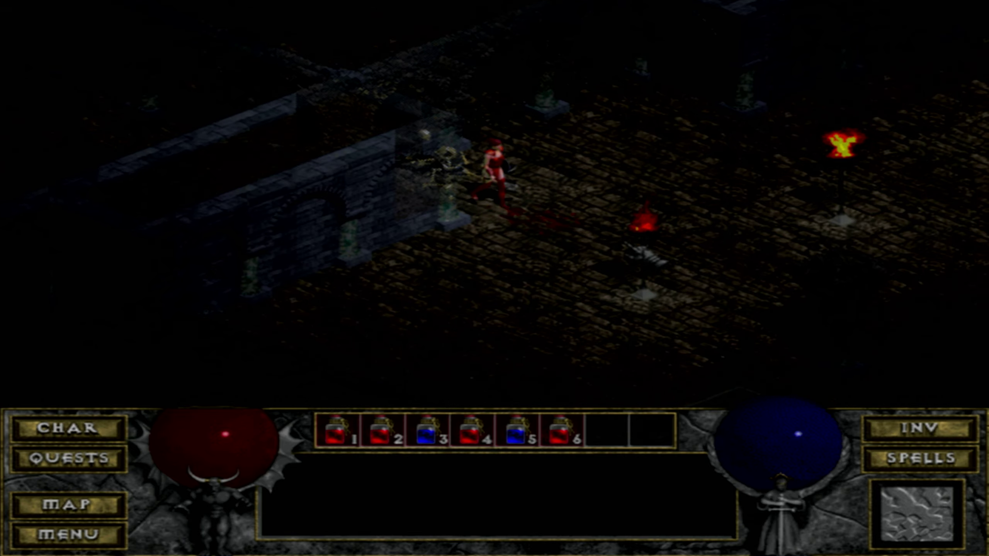
key(Right)
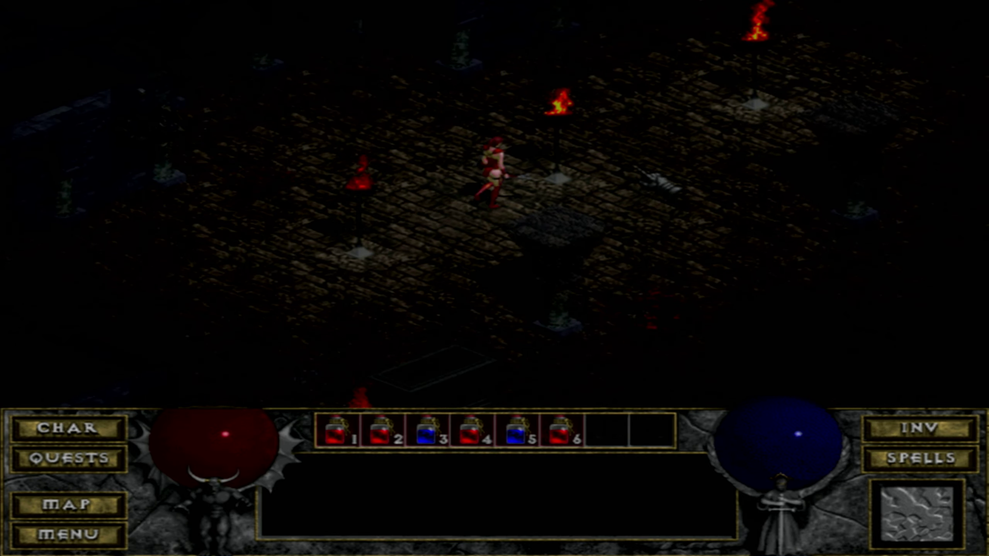
key(Right)
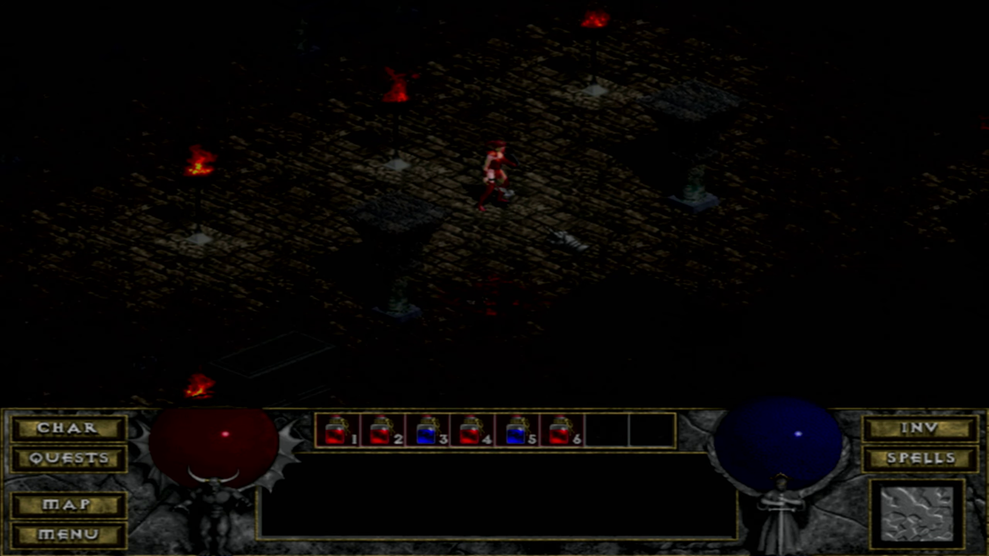
key(Escape)
key(Return)
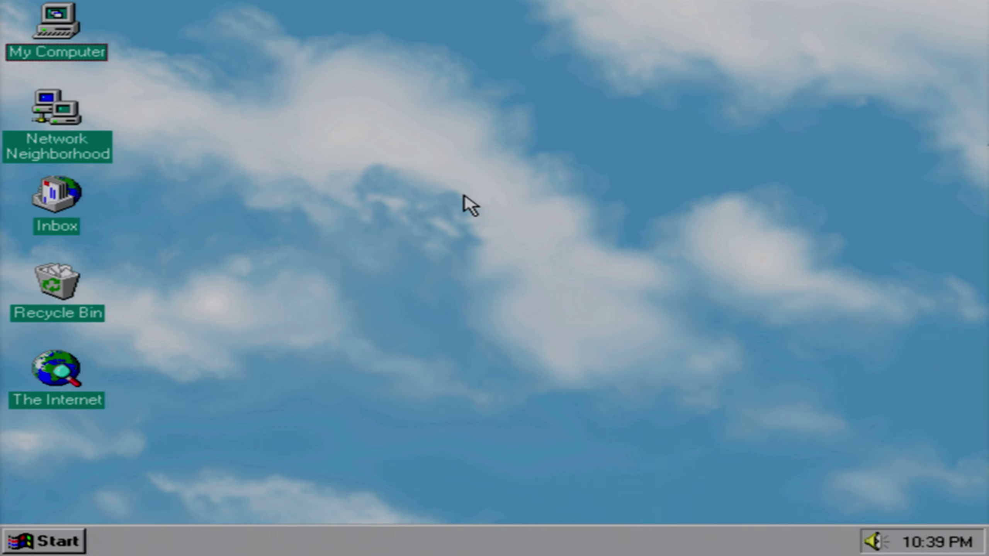
Open the Windows 95 Start menu from the taskbar after quitting Diablo.
click(40, 545)
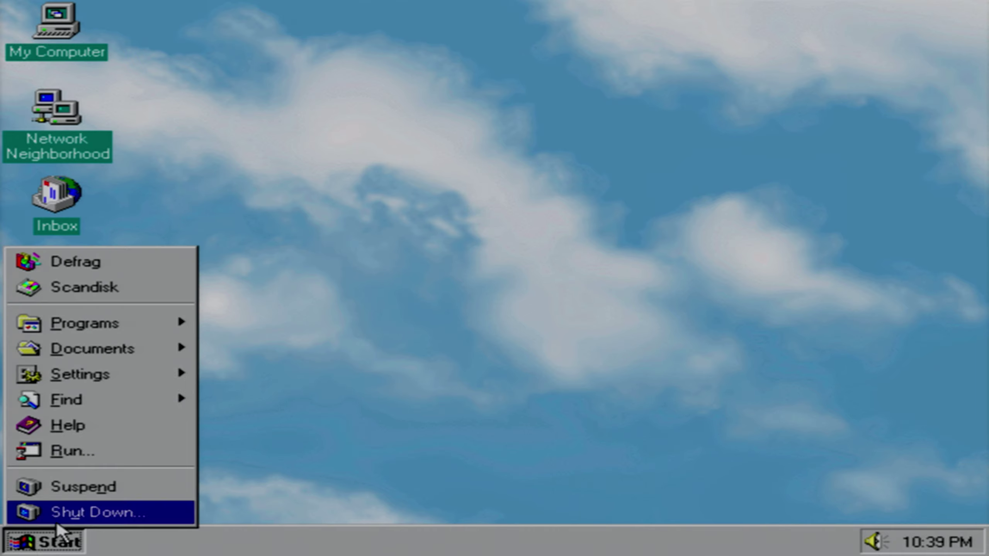